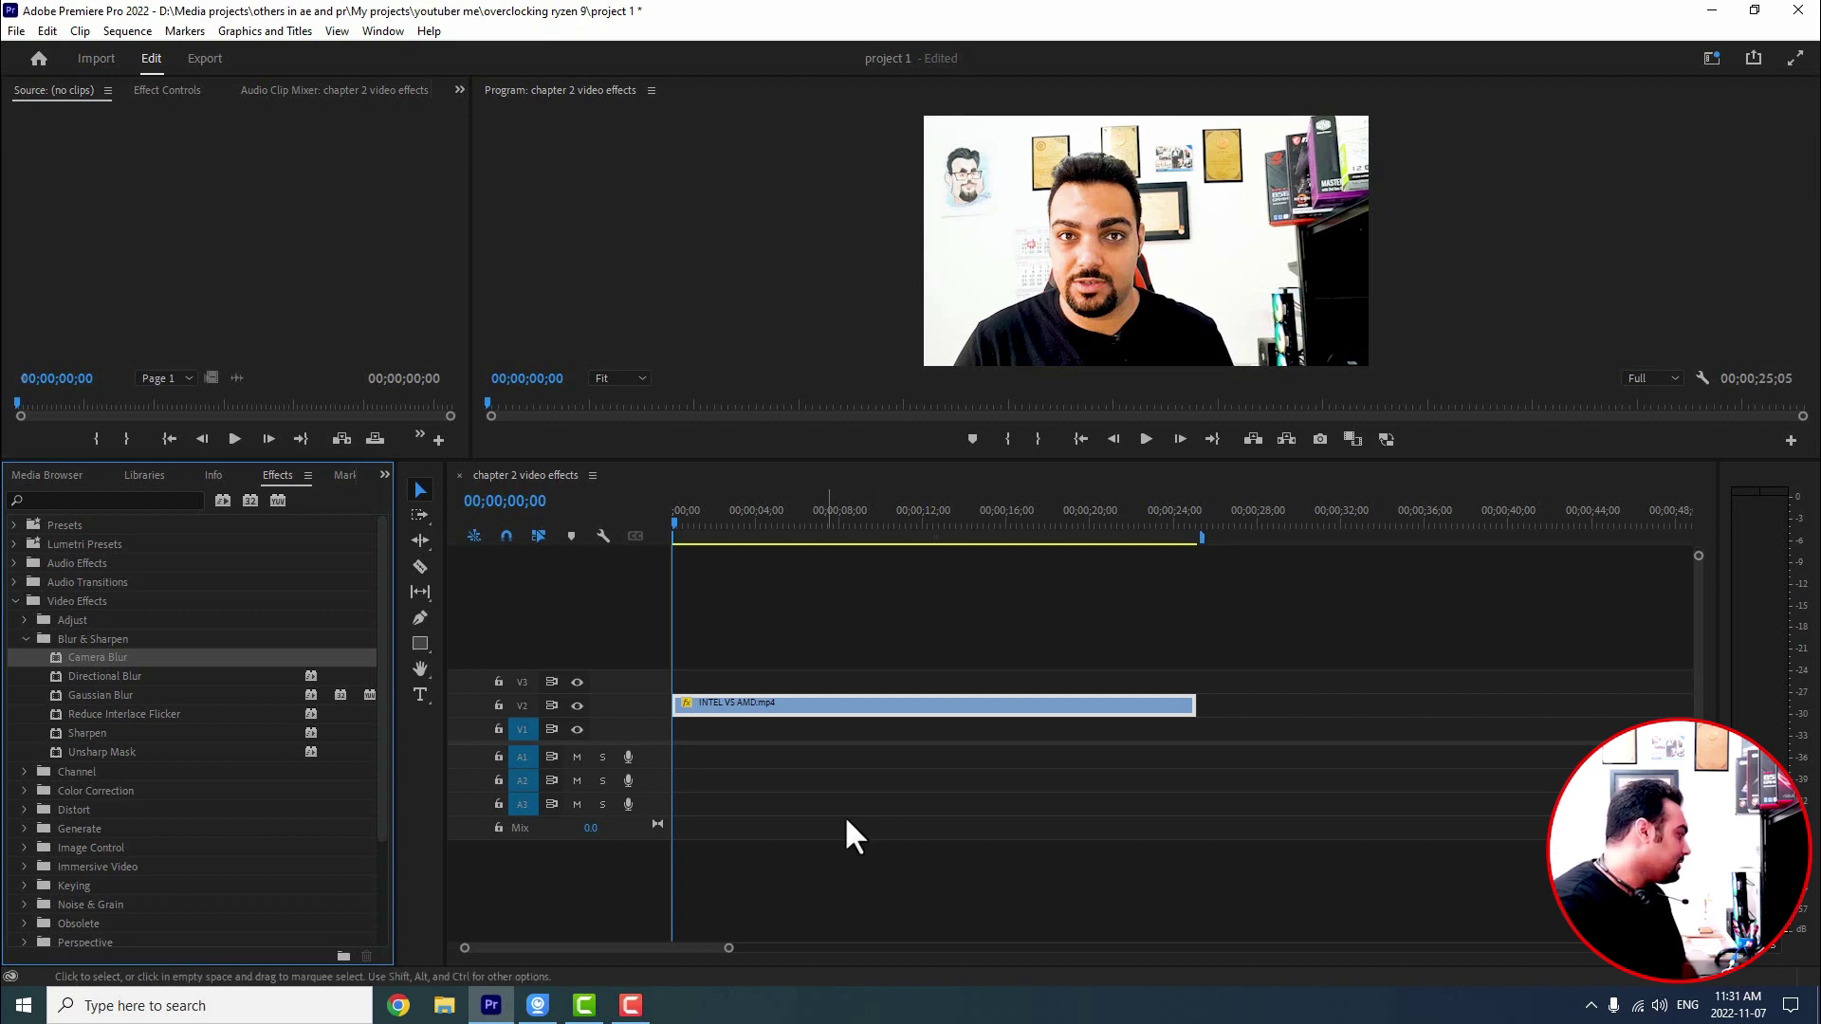
click(20, 641)
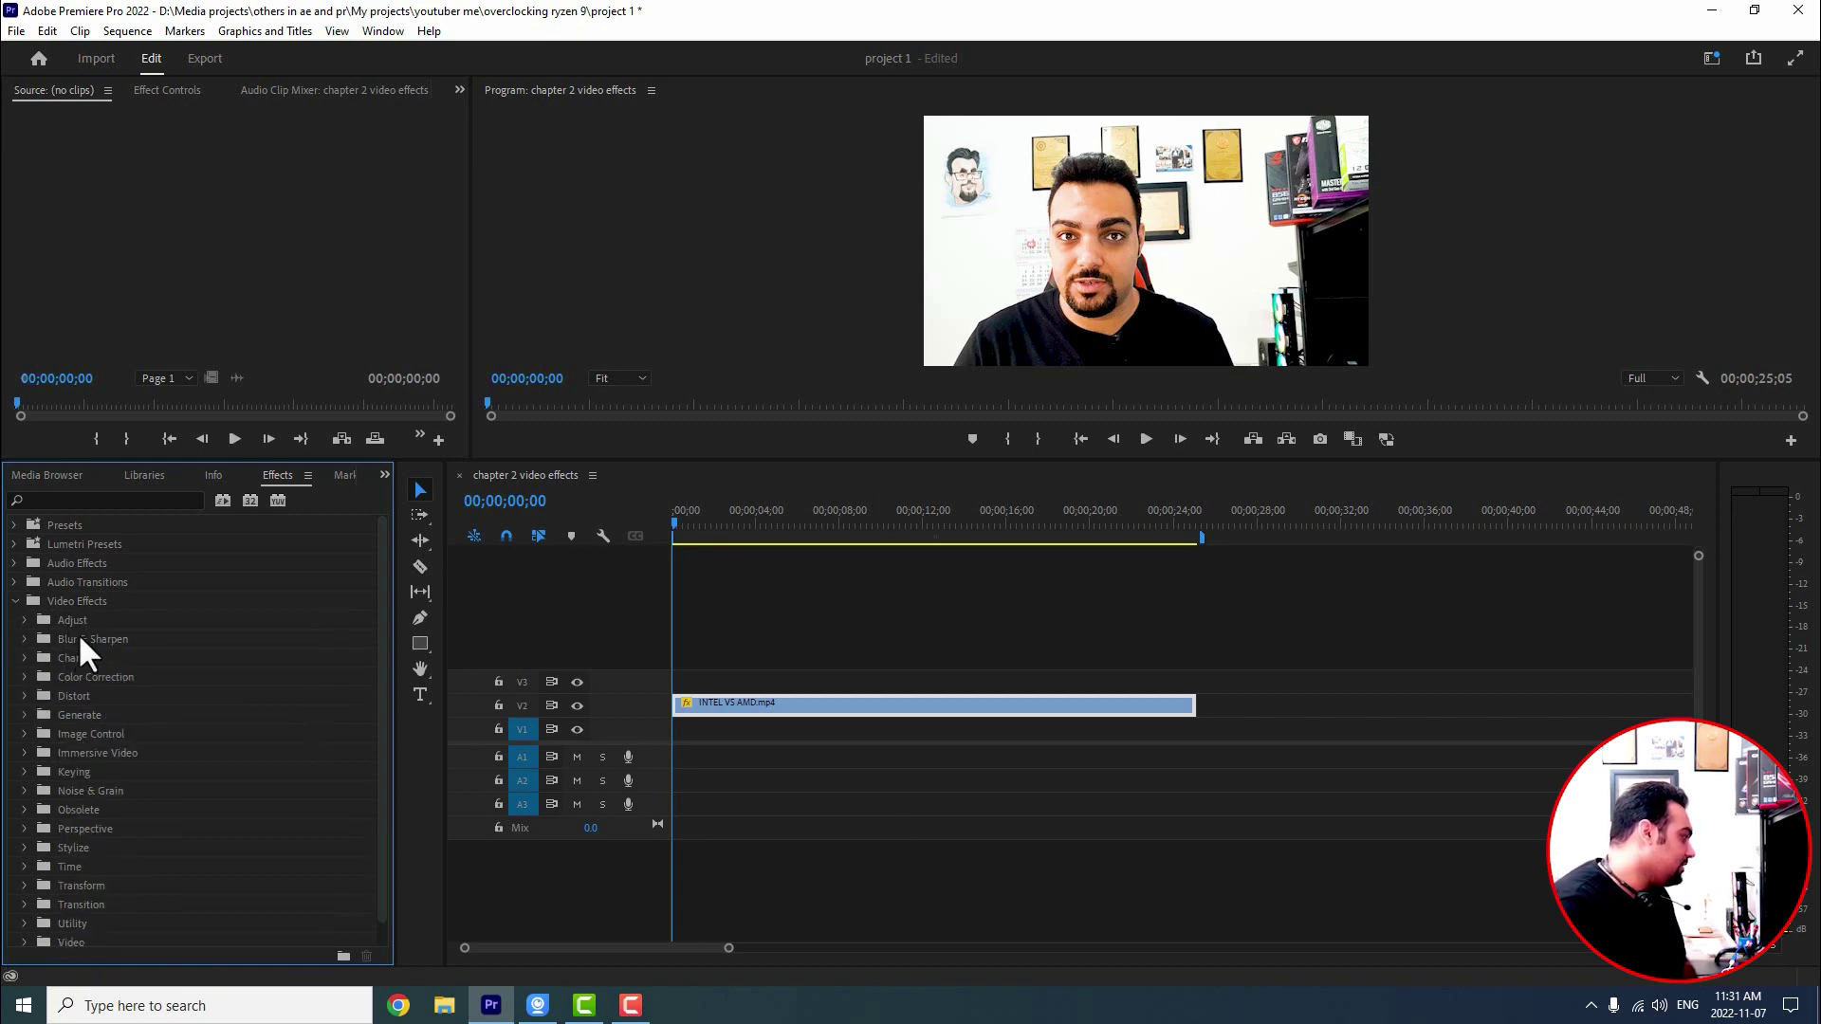
click(23, 640)
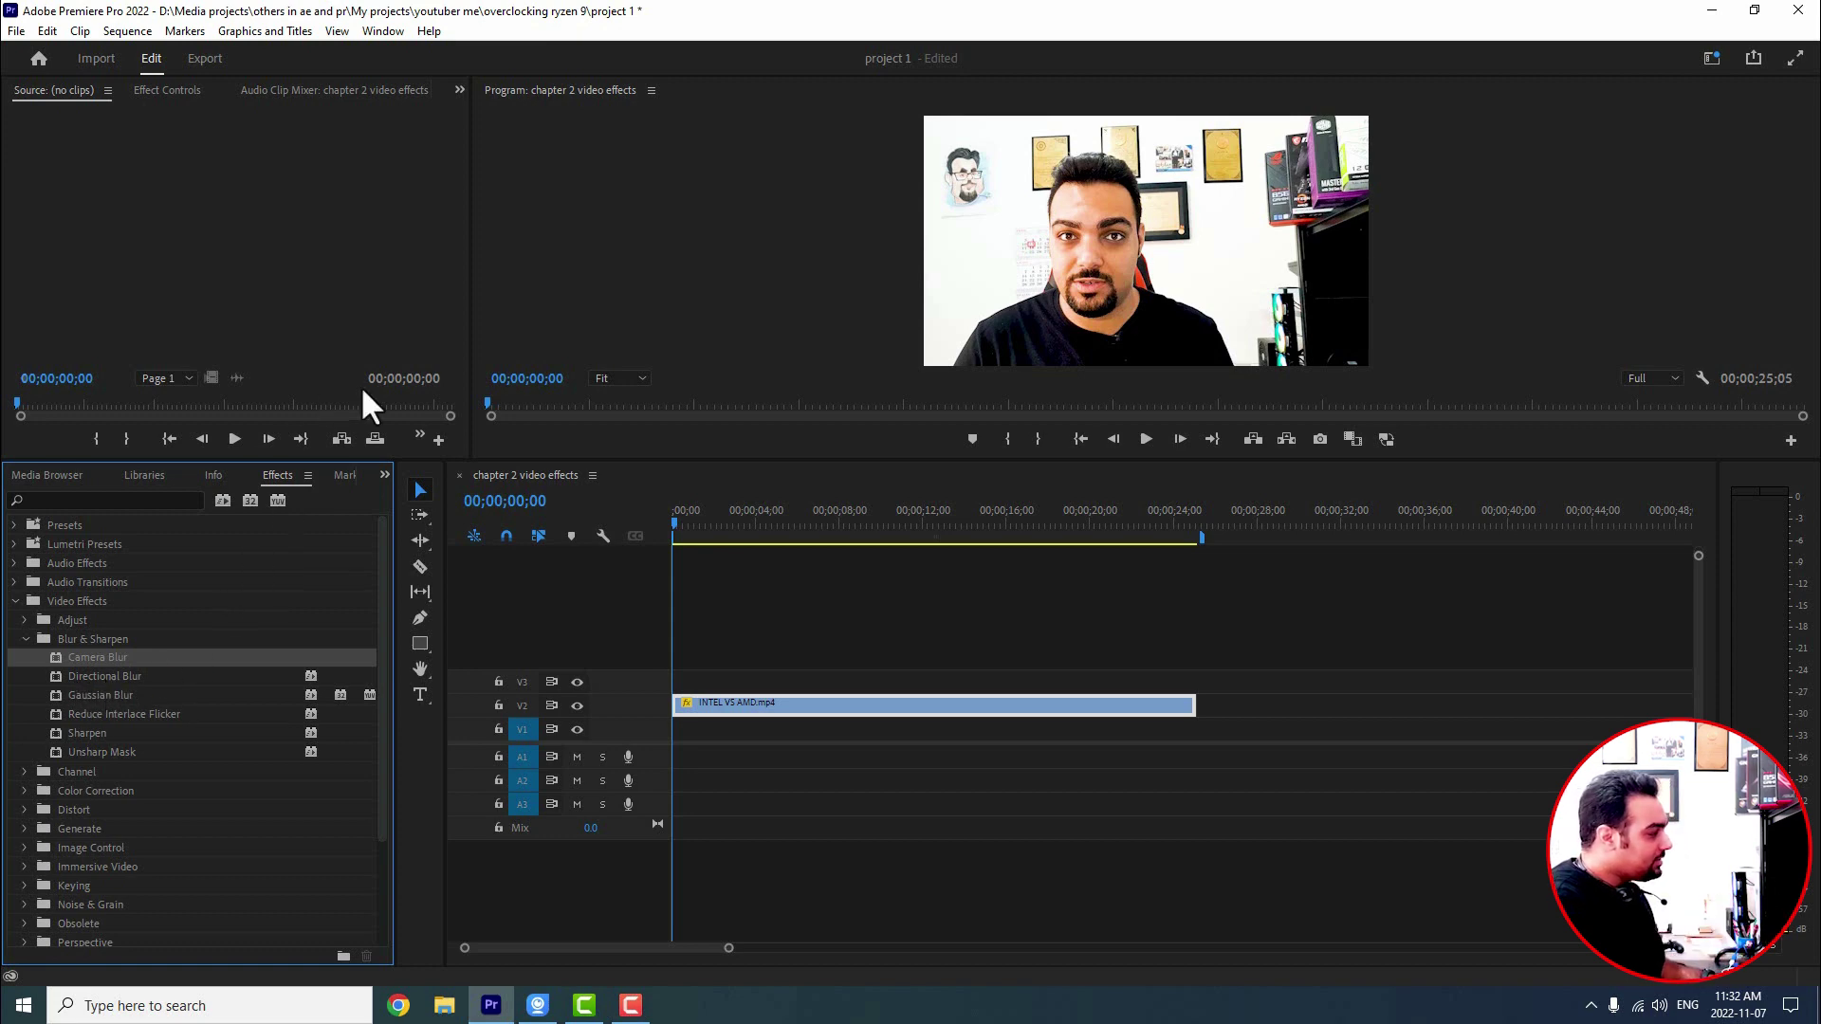
- Resize the workspace areas so the program preview is larger while the timeline tracks stay visible
drag(812, 465, 809, 743)
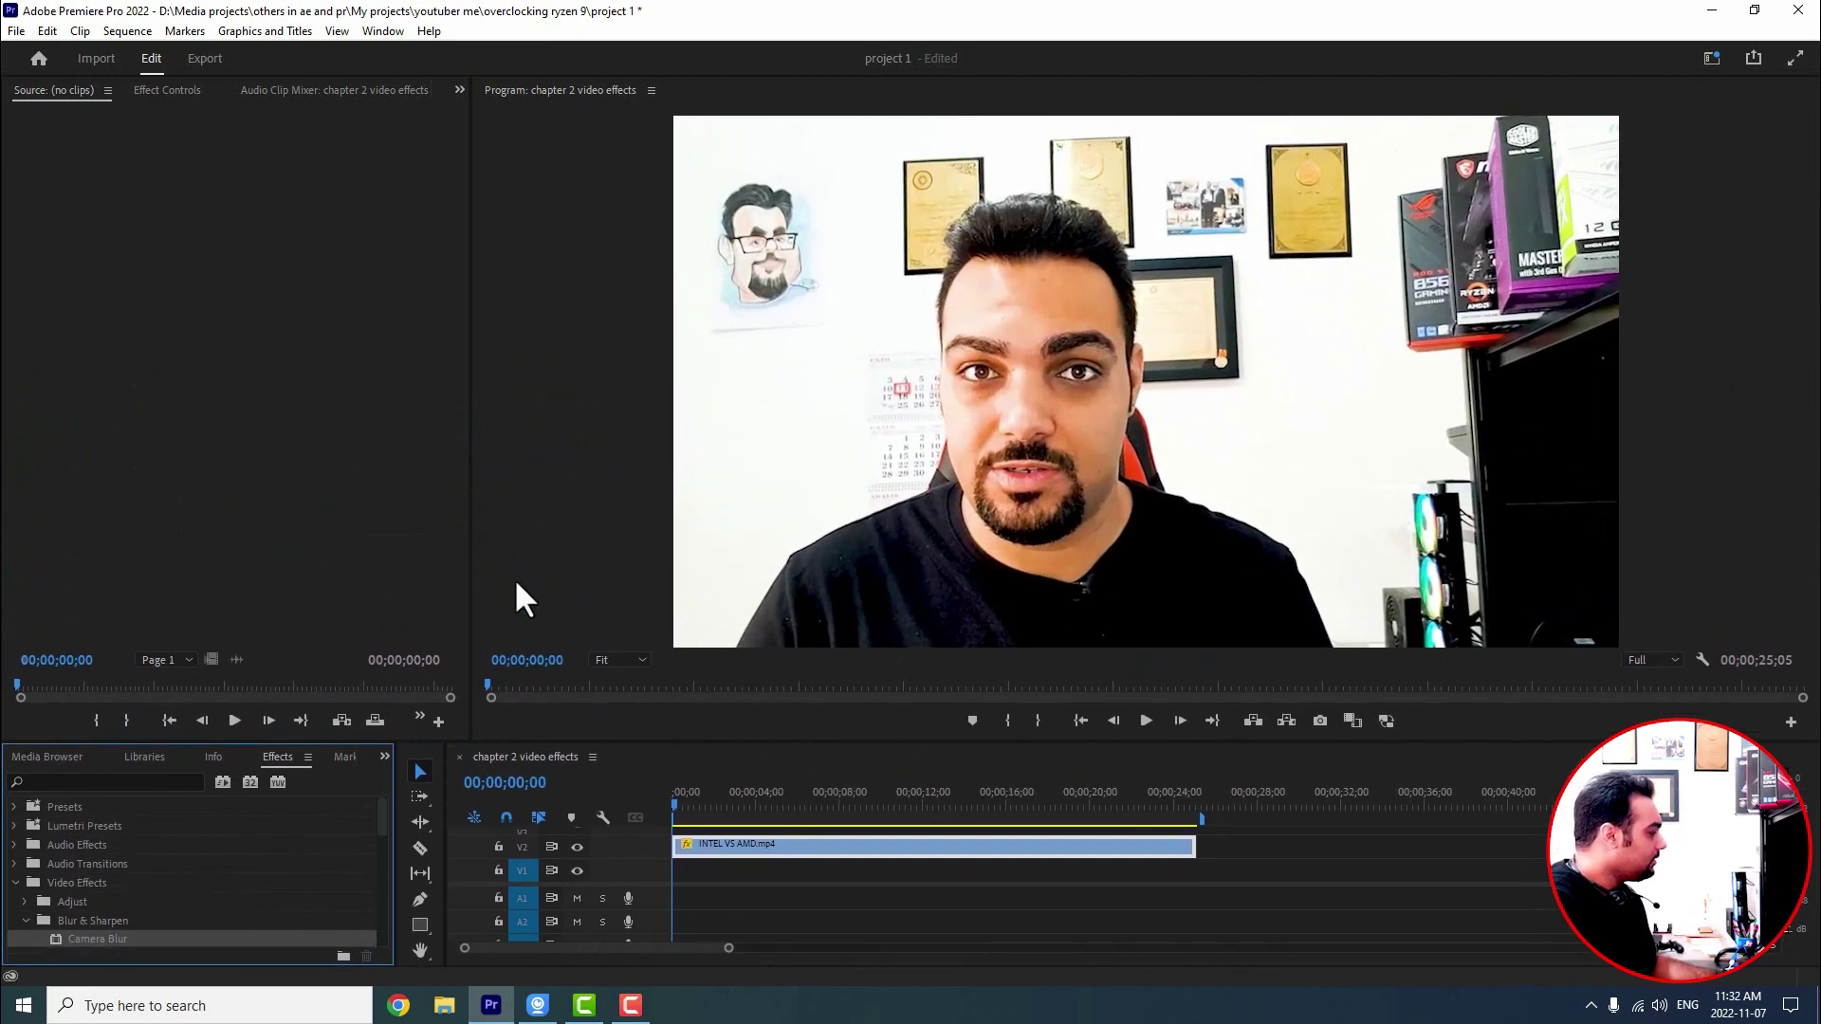
drag(473, 563, 241, 565)
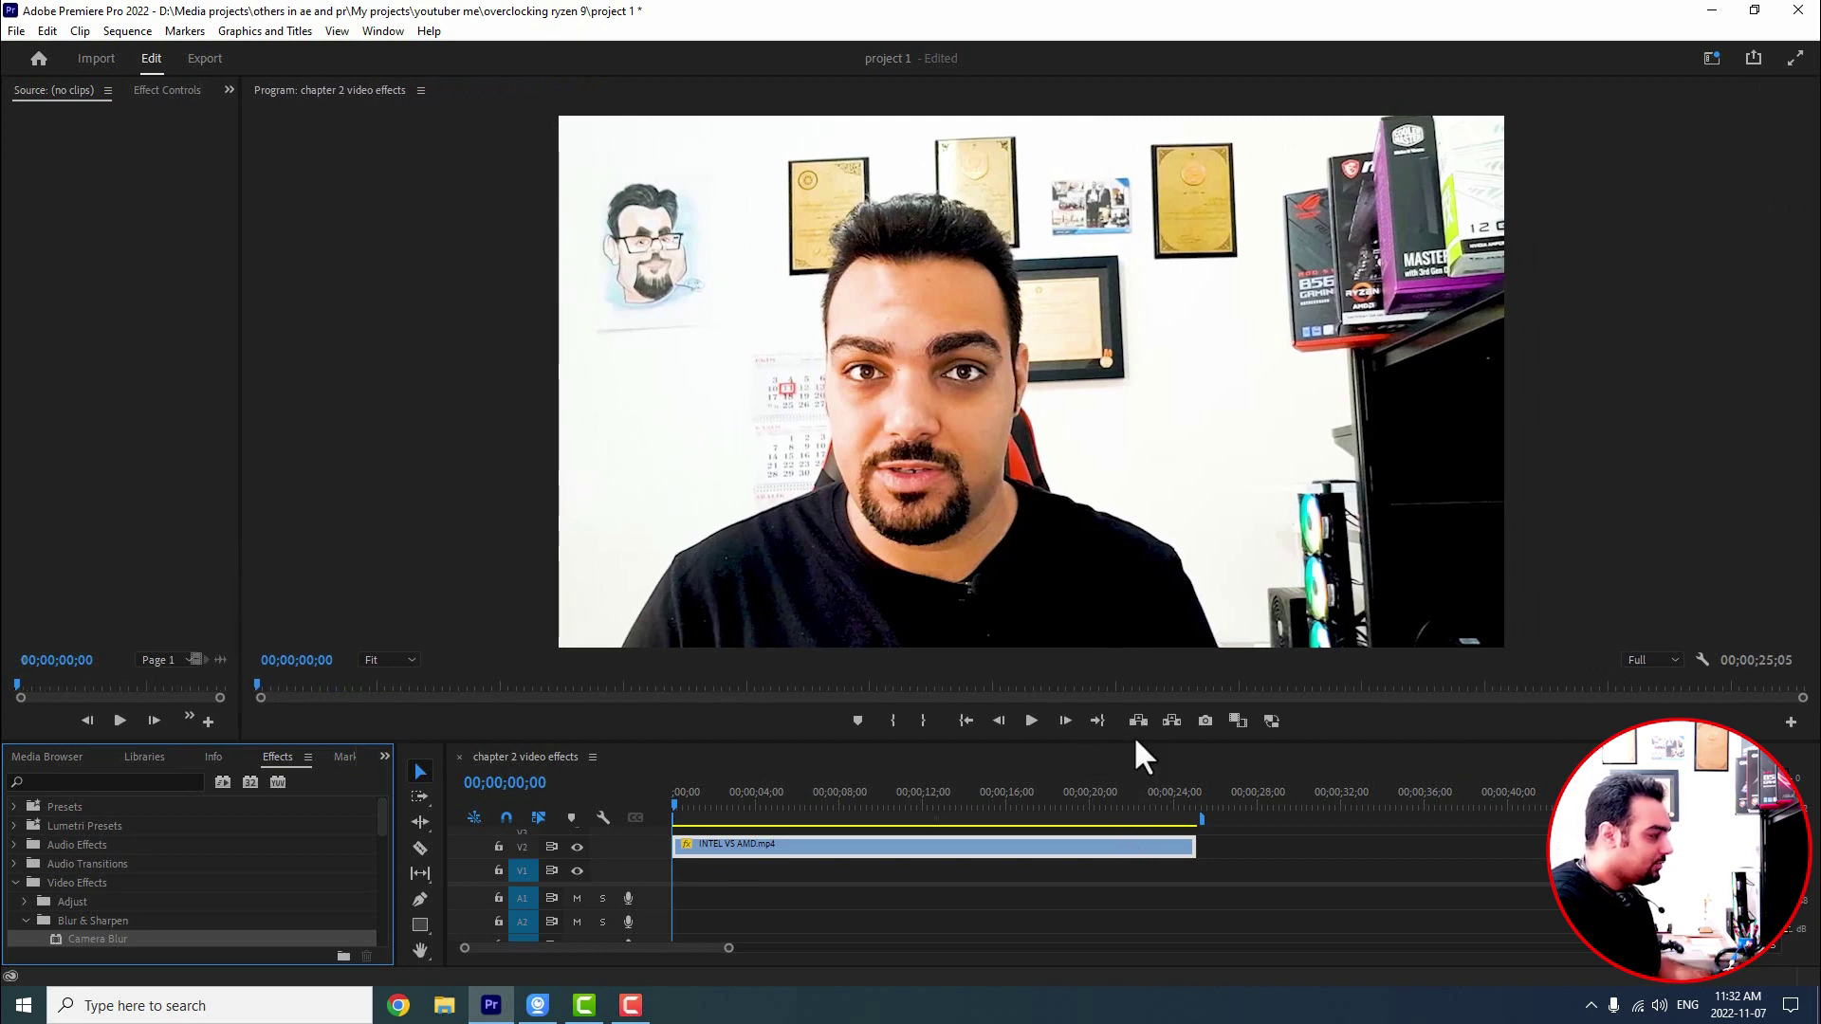
drag(1134, 735, 1129, 646)
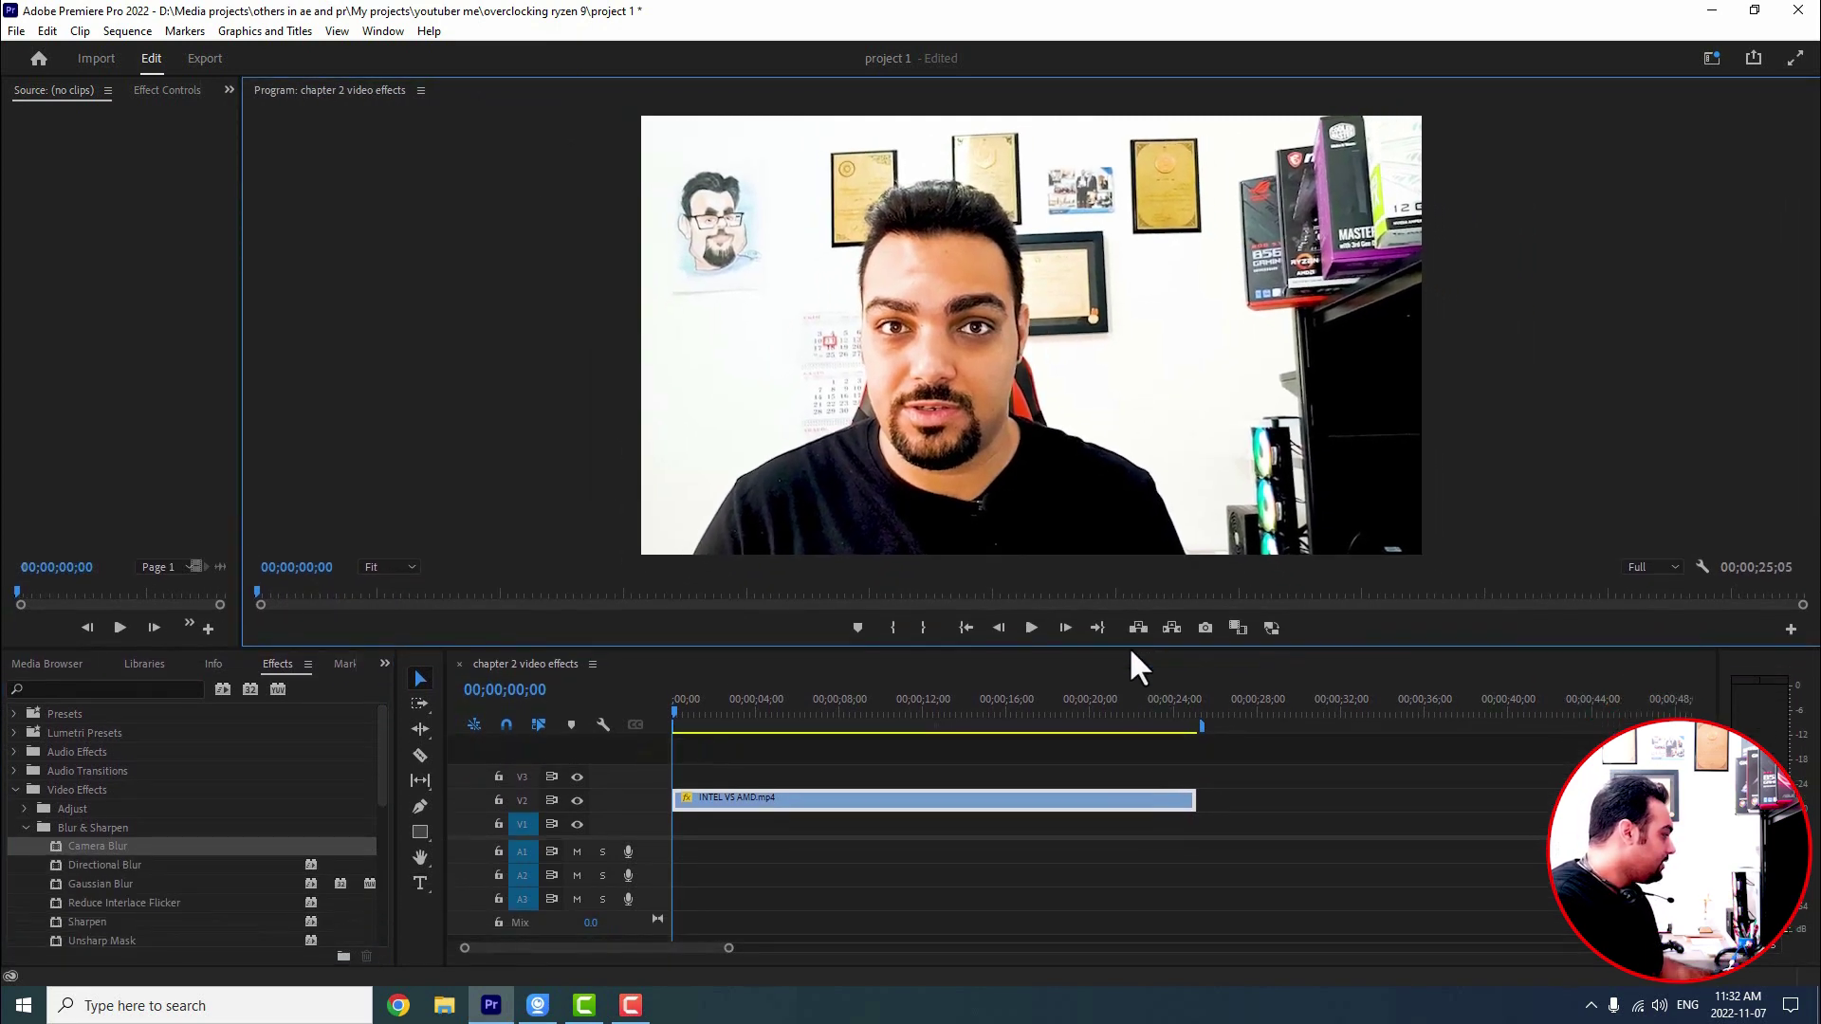
- Apply Camera Blur to the INTEL VS AMD.mp4 clip and set its Percent Blur to 0
drag(105, 848, 891, 807)
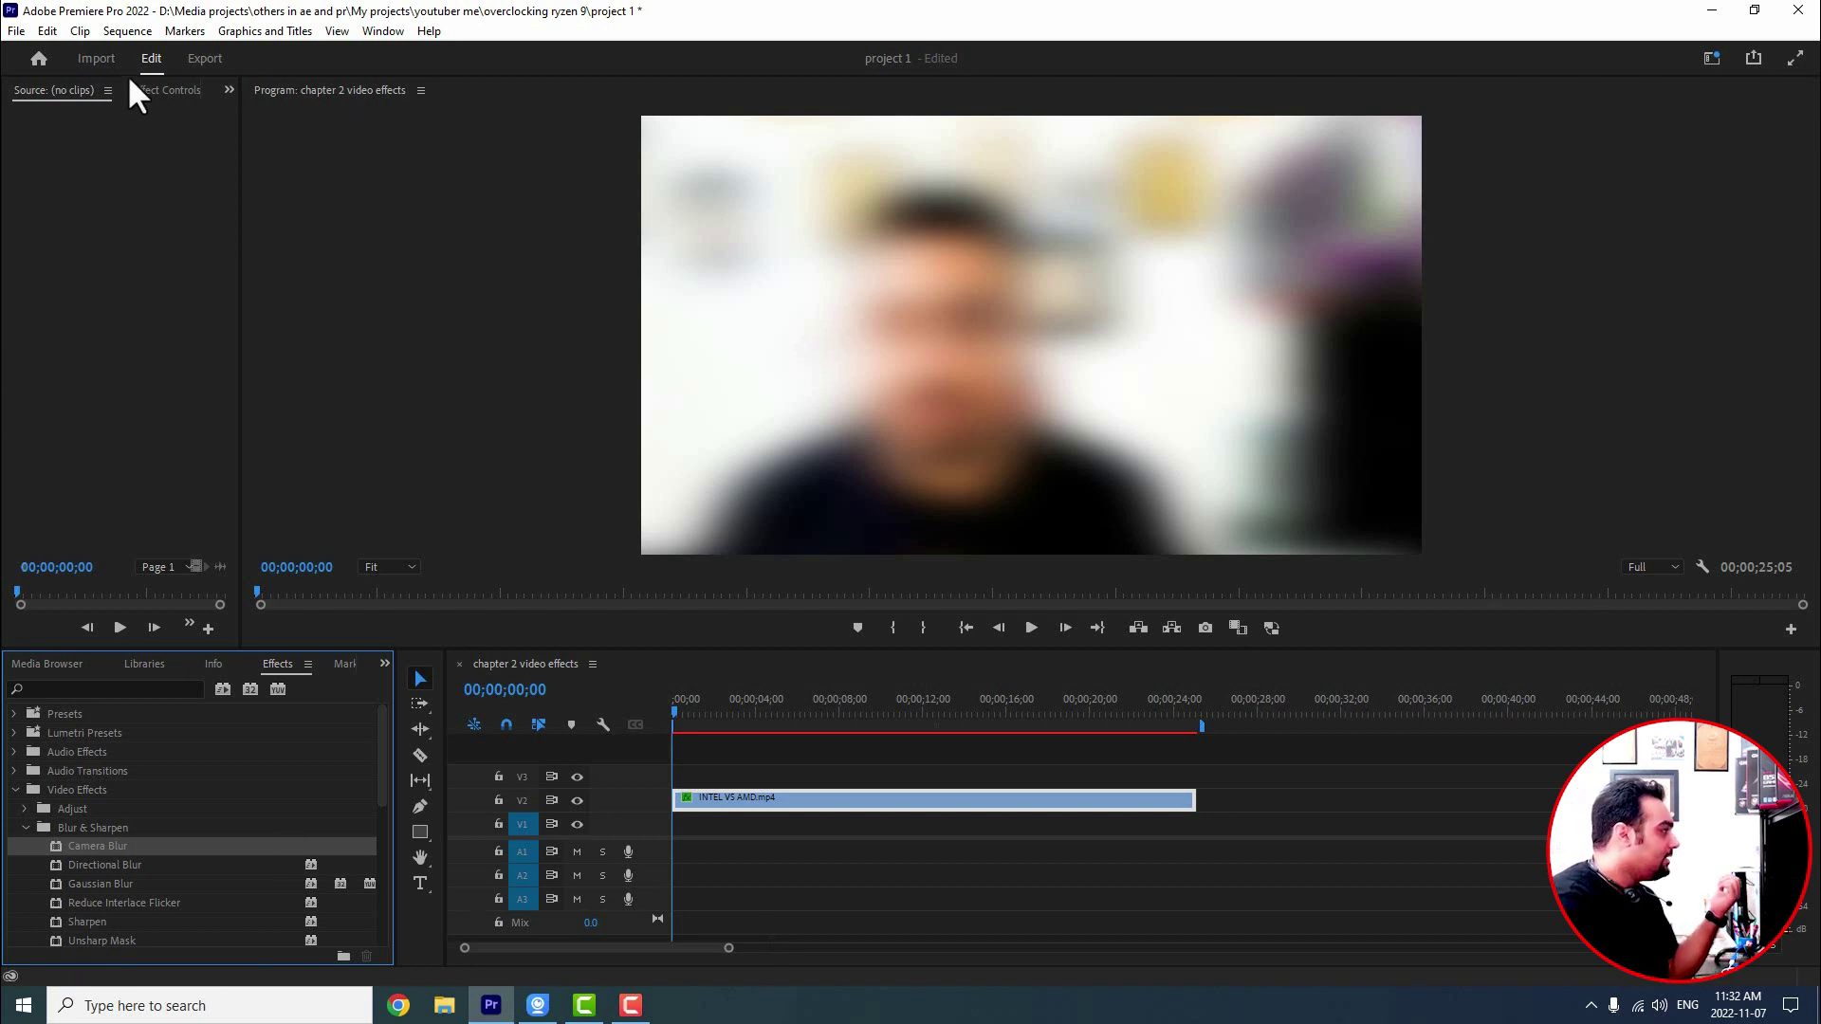
click(147, 92)
drag(266, 214, 504, 216)
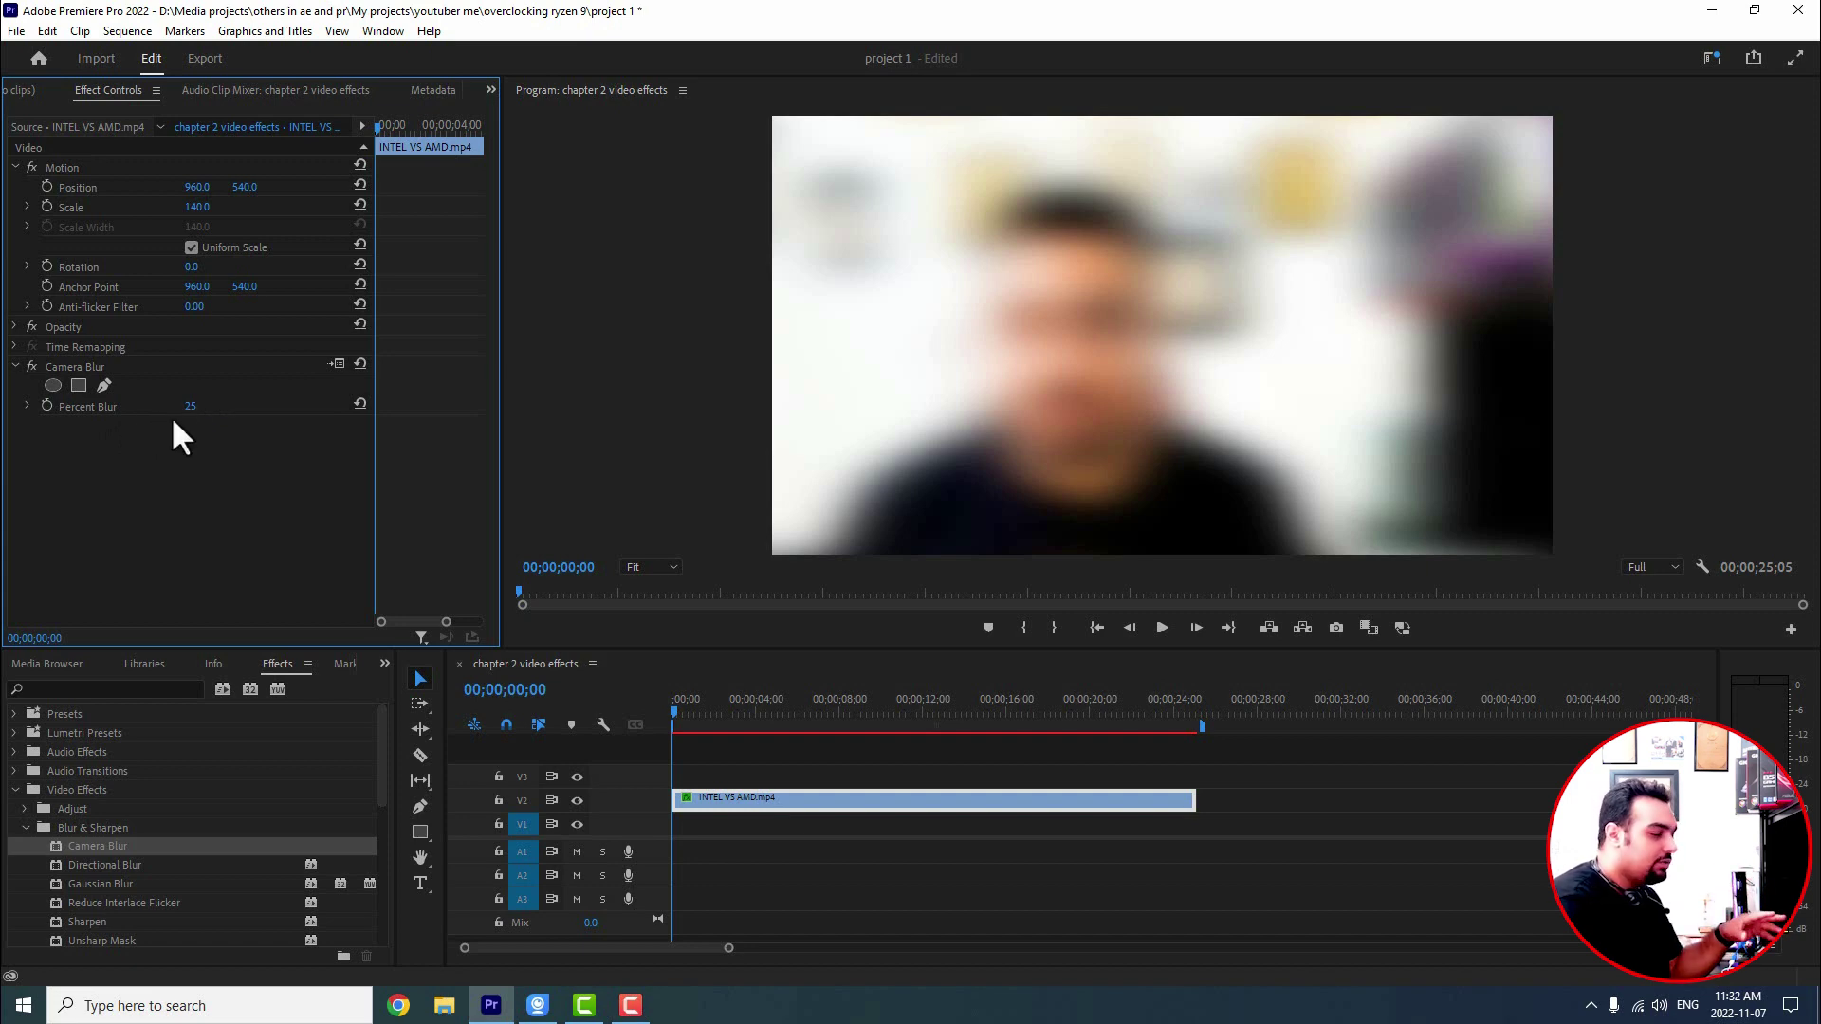
mouse_move(189, 417)
mouse_down()
mouse_move(166, 417)
mouse_move(216, 418)
mouse_move(170, 418)
mouse_up()
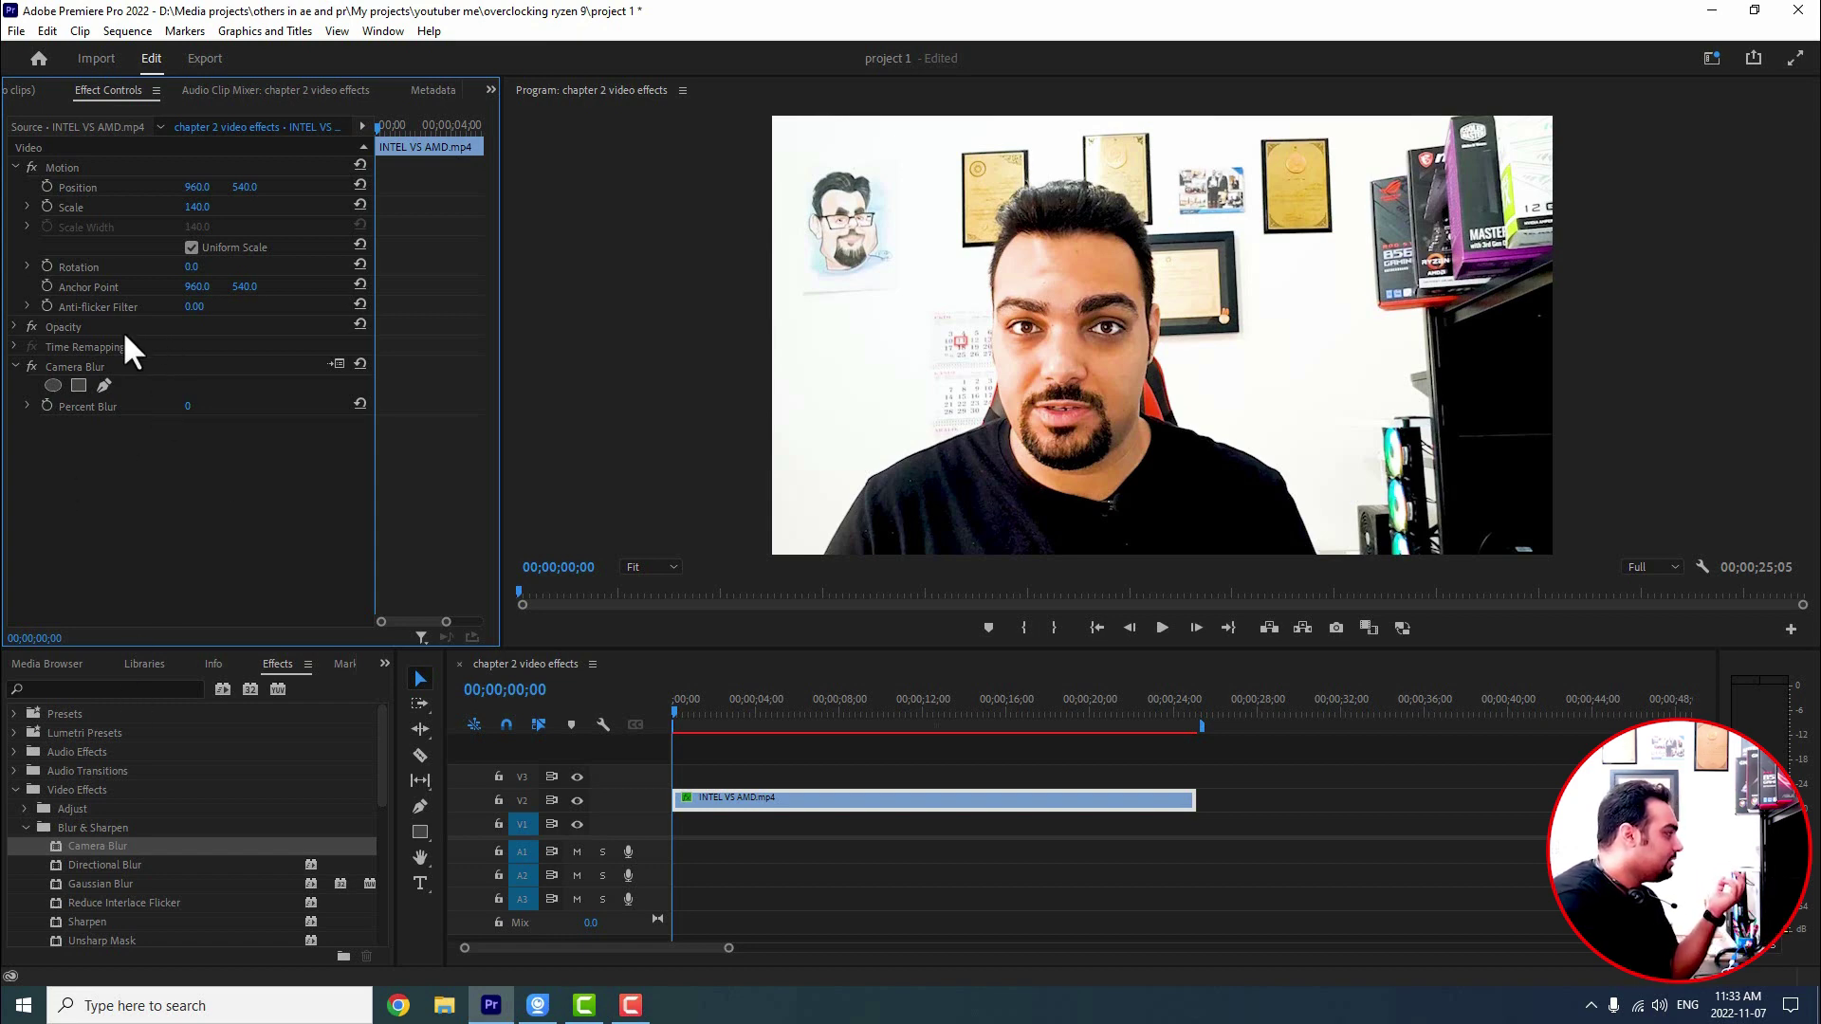
- Draw a closed freeform Camera Blur mask around the man's head at the clip's start
click(104, 384)
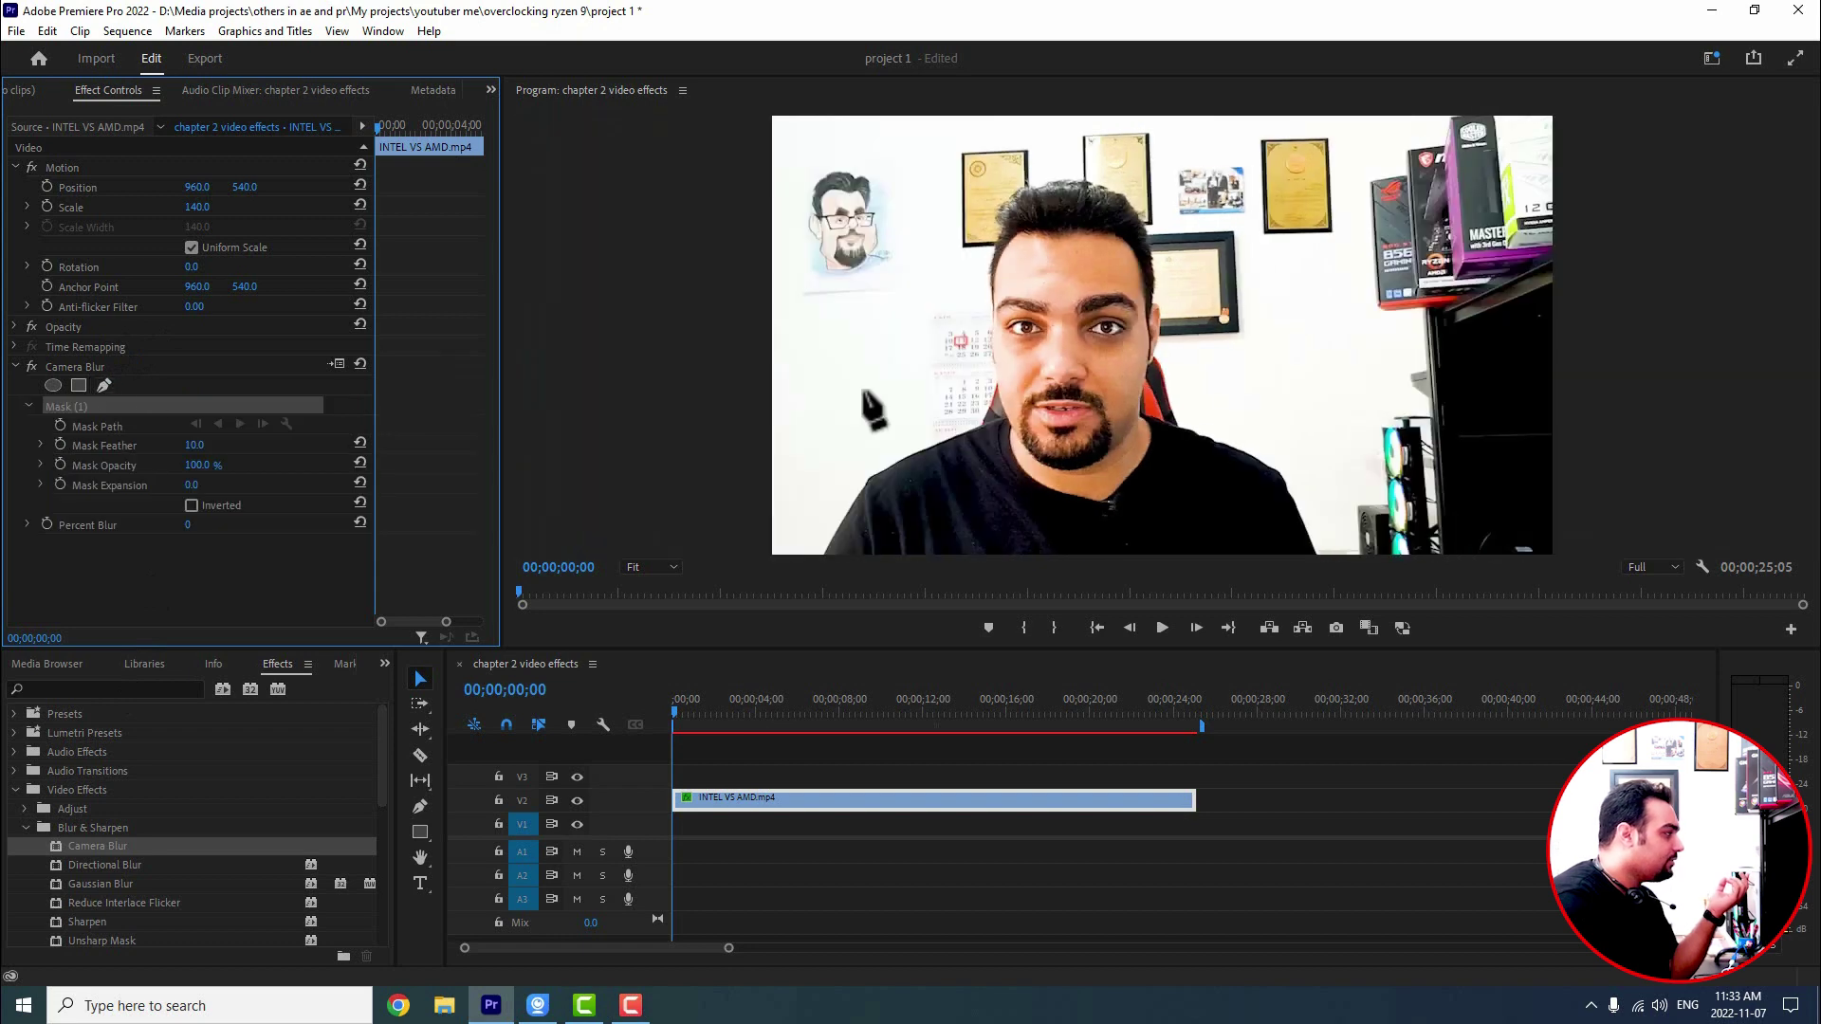
click(1027, 446)
click(988, 362)
click(984, 254)
click(1033, 175)
click(1125, 190)
click(1162, 244)
click(1153, 328)
click(1145, 392)
click(1151, 428)
click(1122, 465)
click(1068, 471)
click(1027, 449)
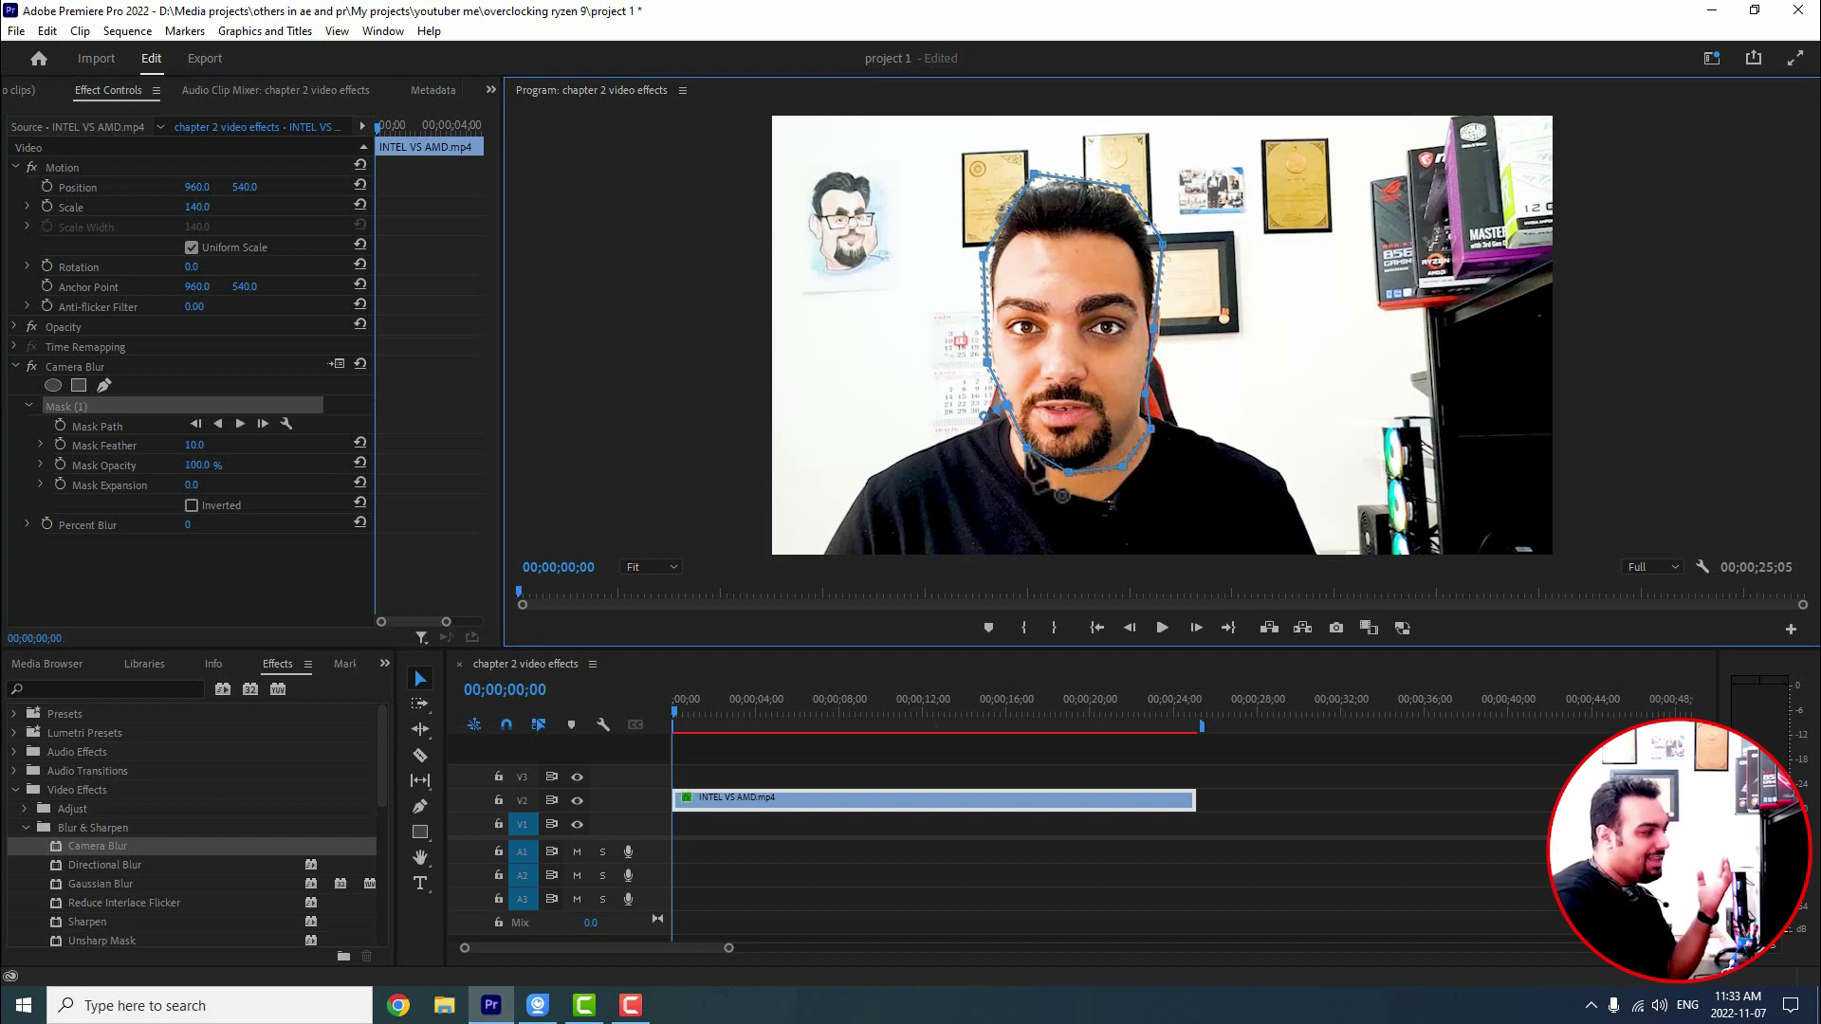
- Set the Percent Blur to 18 and track the face mask forward from the clip's first frame
drag(187, 524, 205, 524)
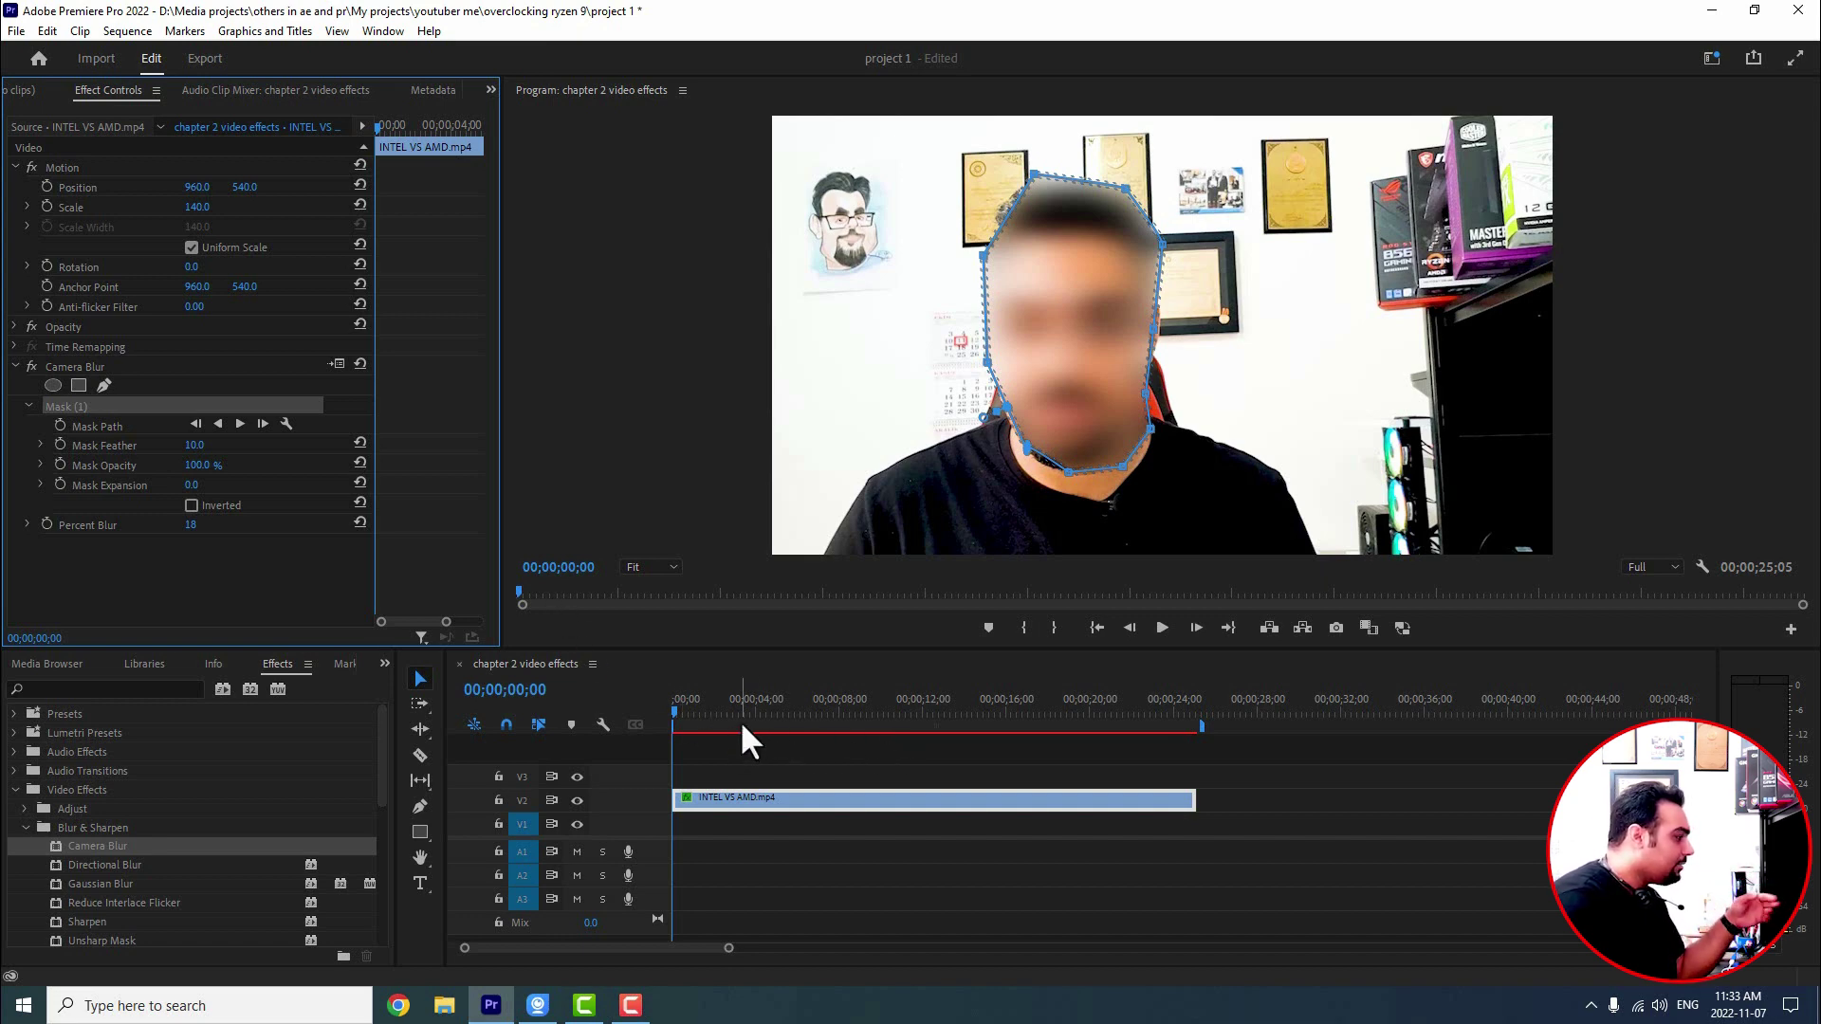
click(672, 710)
click(240, 424)
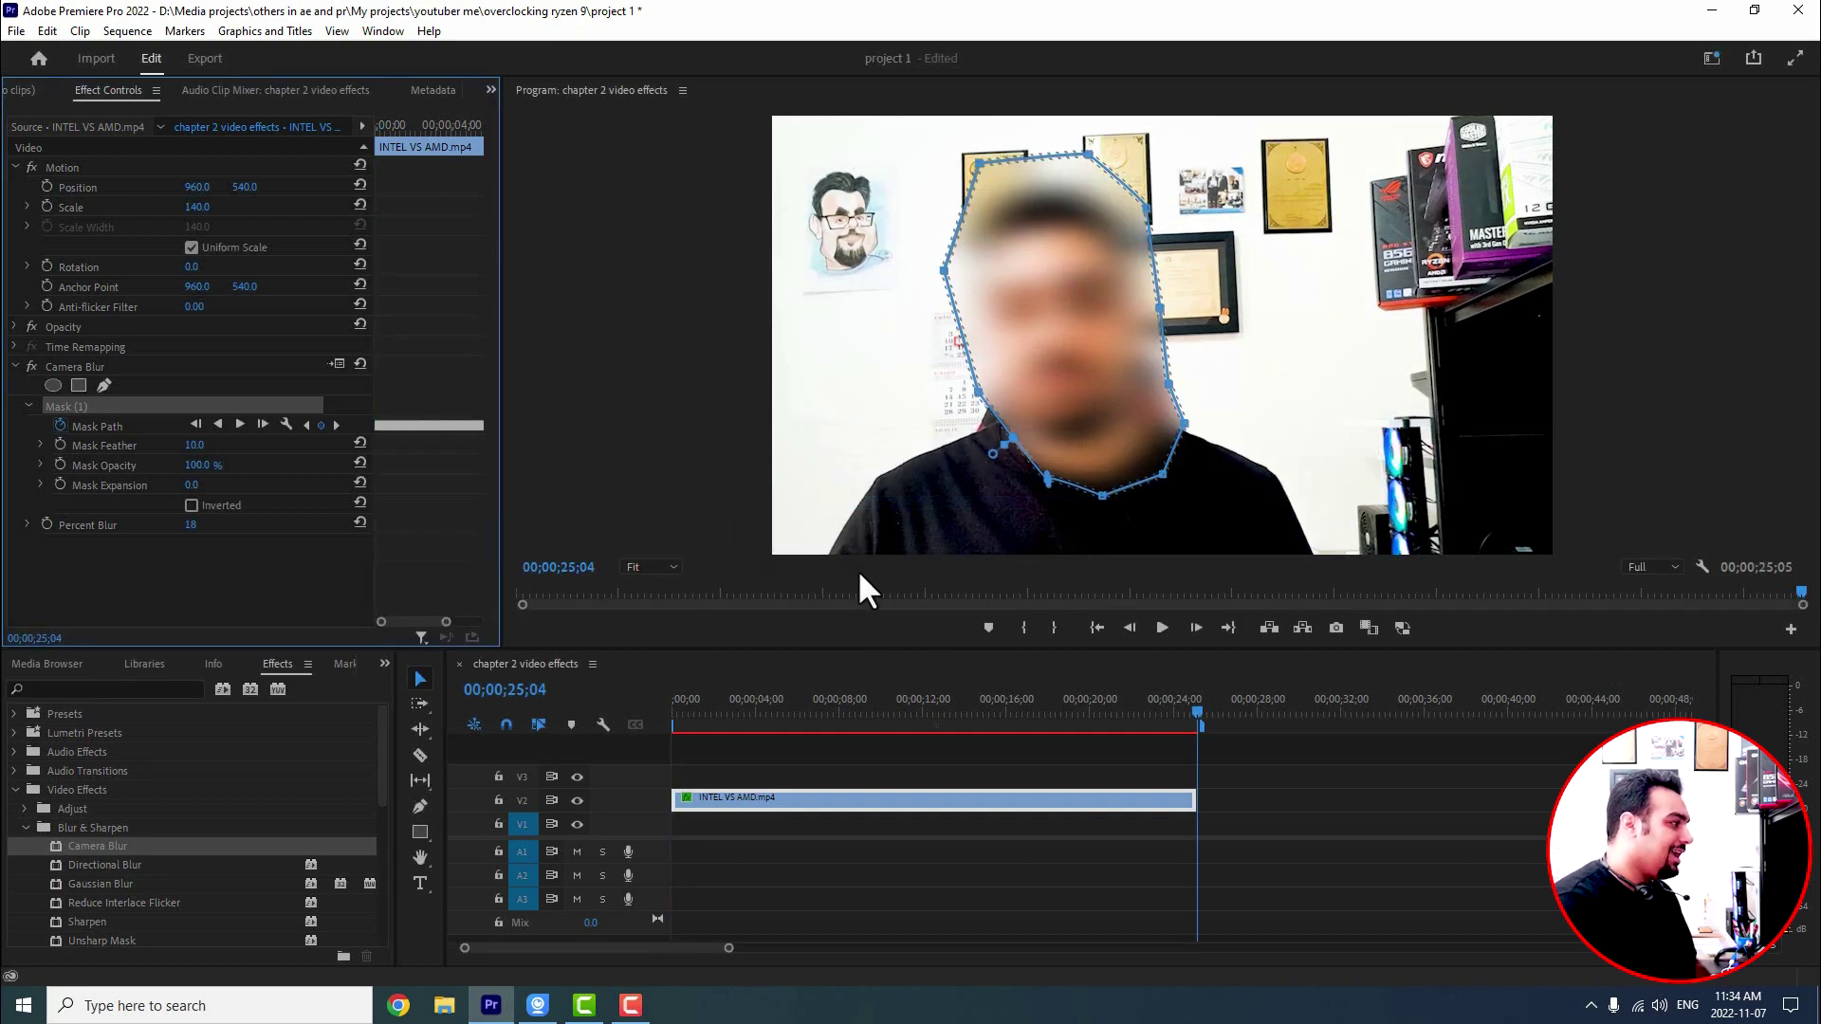
- Play back the tracked blur and, at 00;00;12;19, pull in the mask points at the chin and beside the face
key(Home)
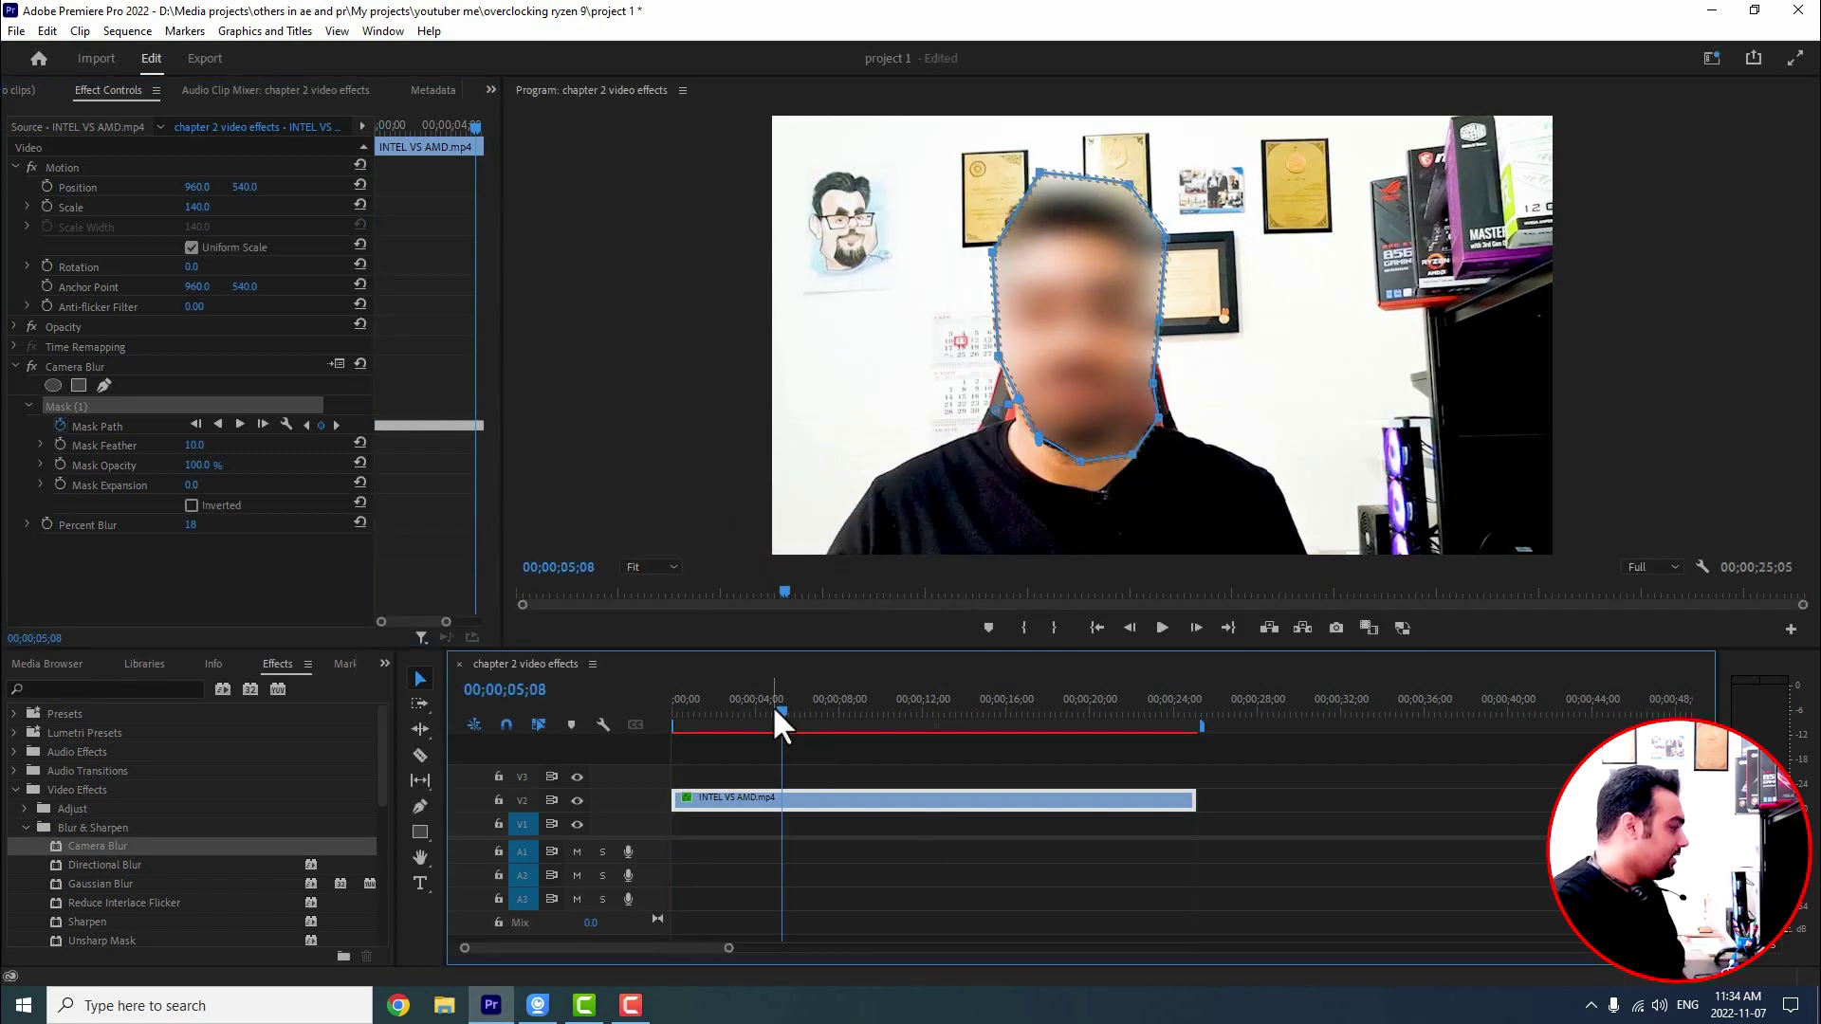
key(space)
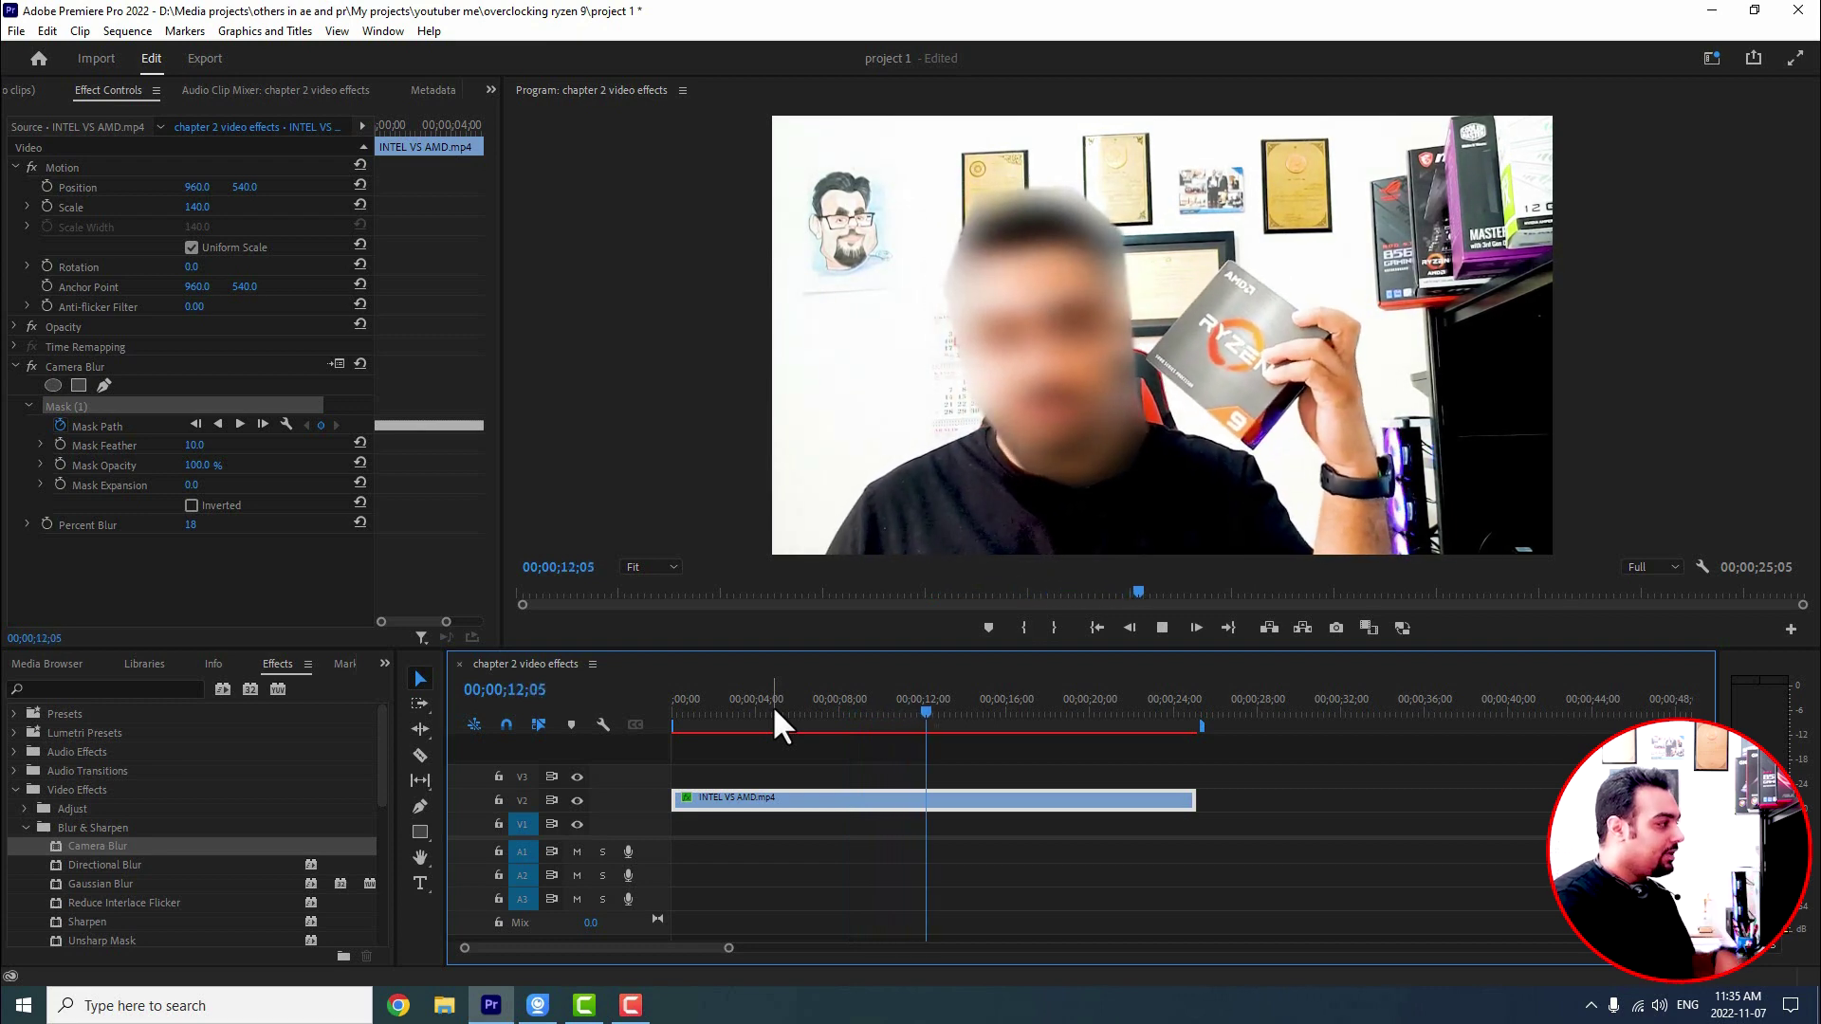
key(space)
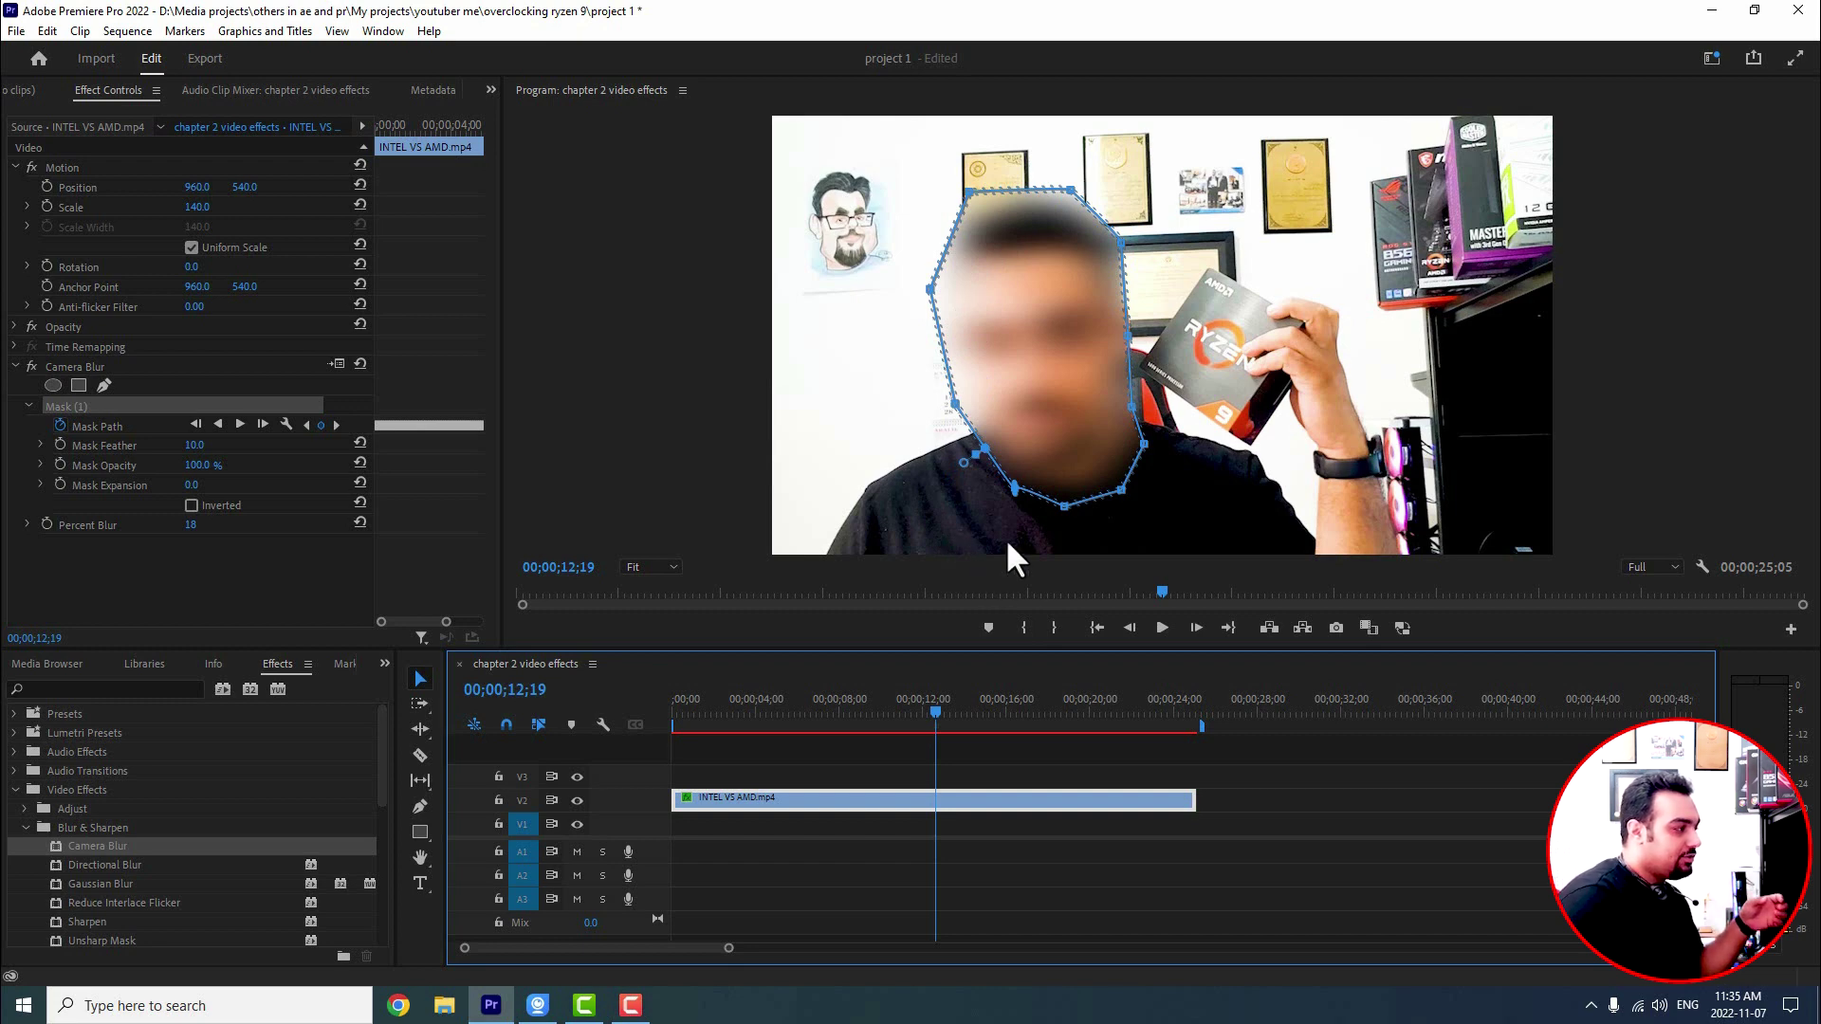
drag(1110, 489, 1058, 482)
drag(930, 289, 939, 291)
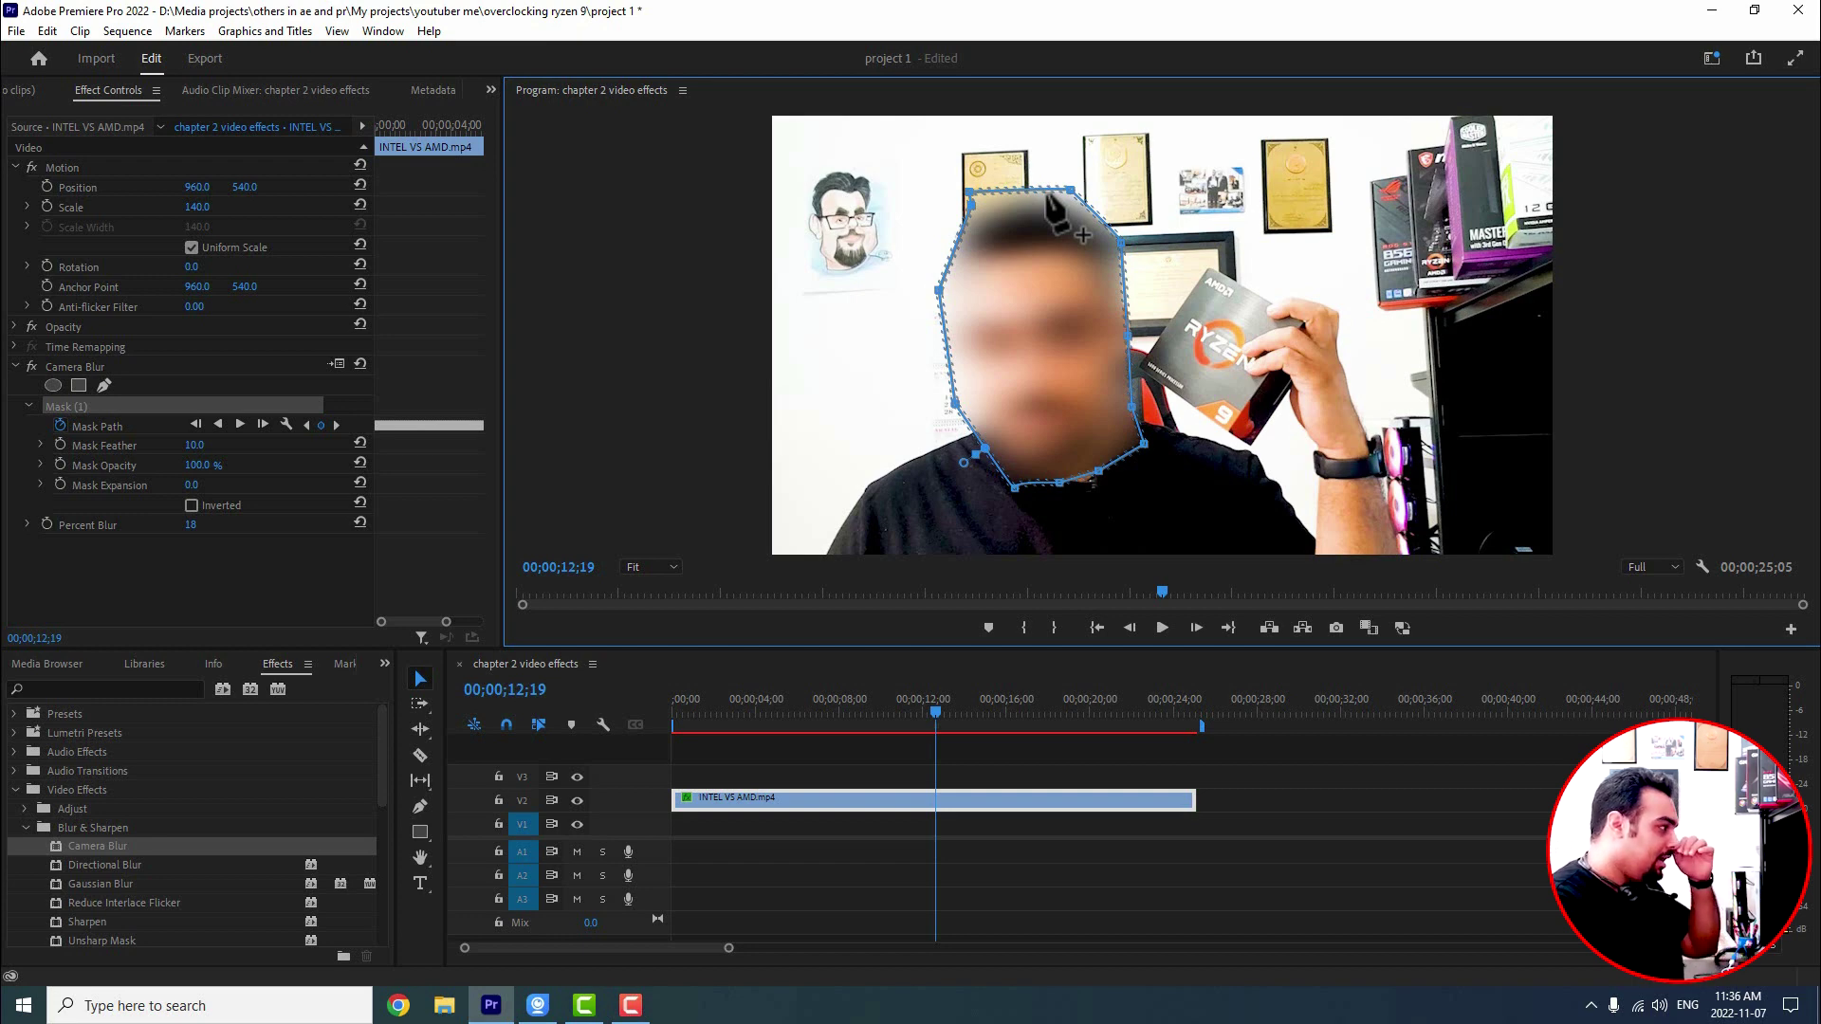
- Delete the face mask from Camera Blur and set the Percent Blur to 0
click(66, 406)
key(Delete)
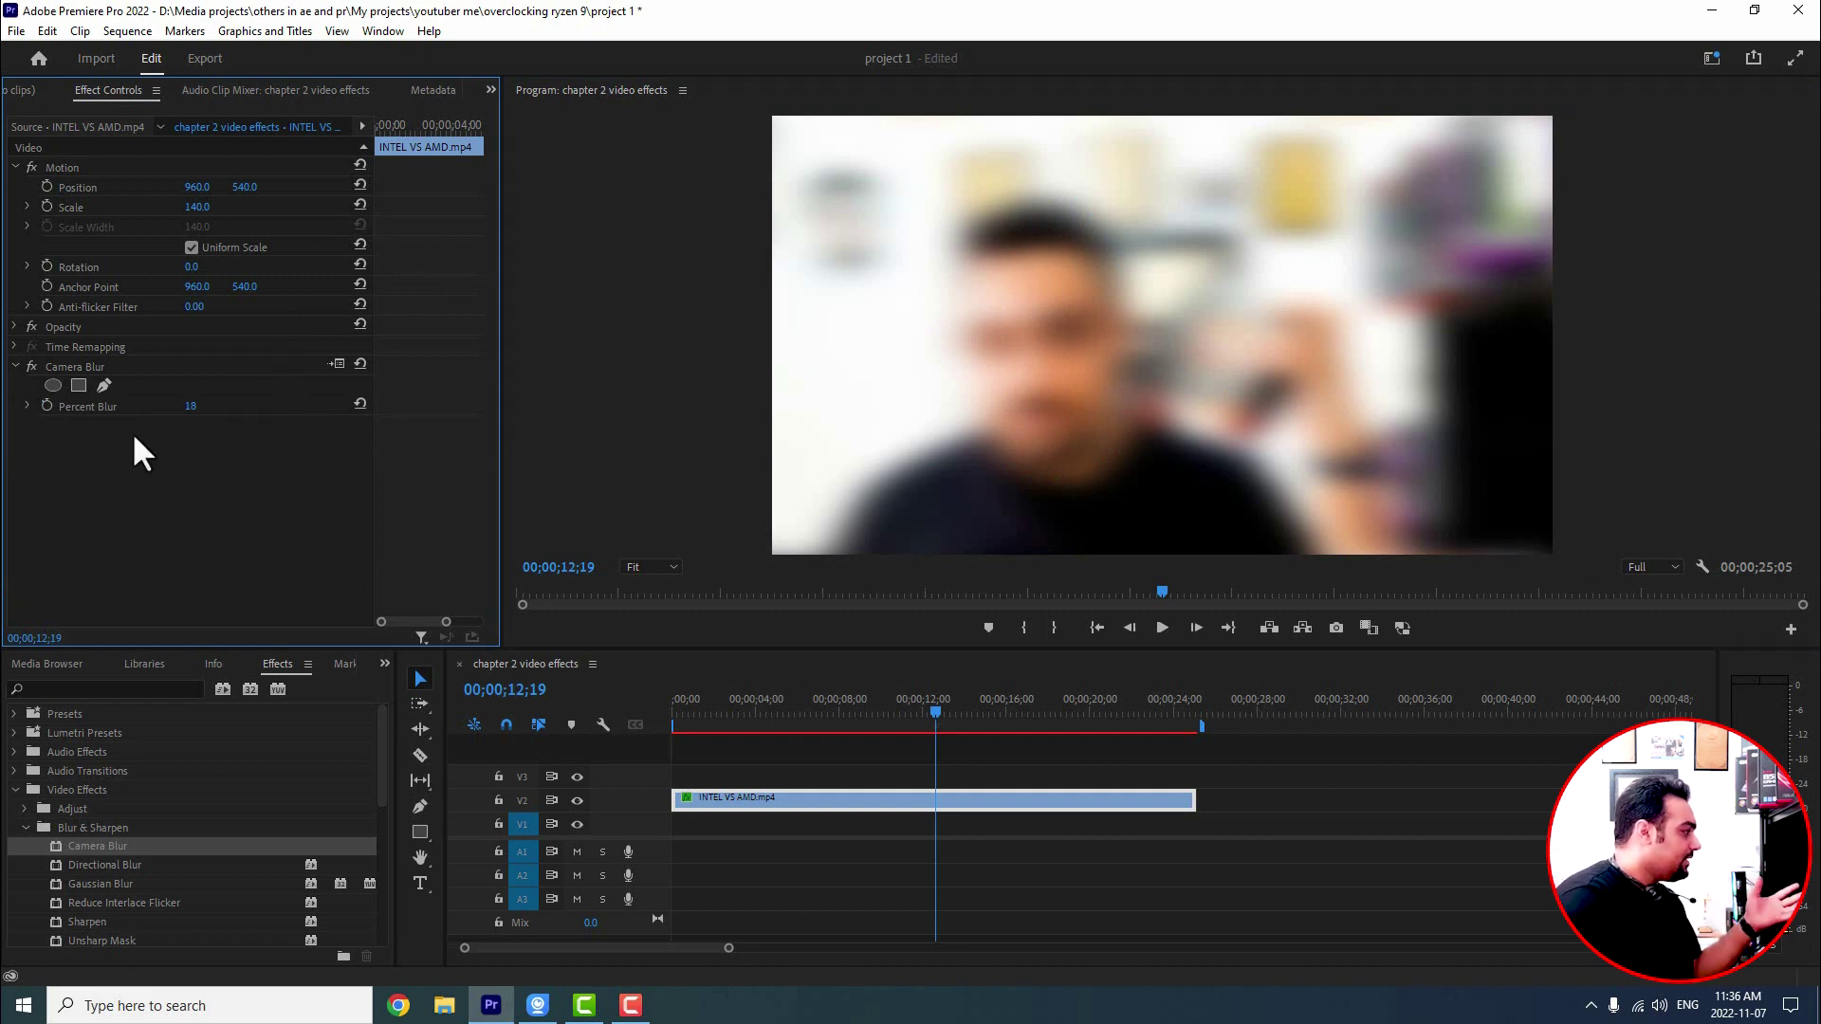
drag(201, 417, 113, 408)
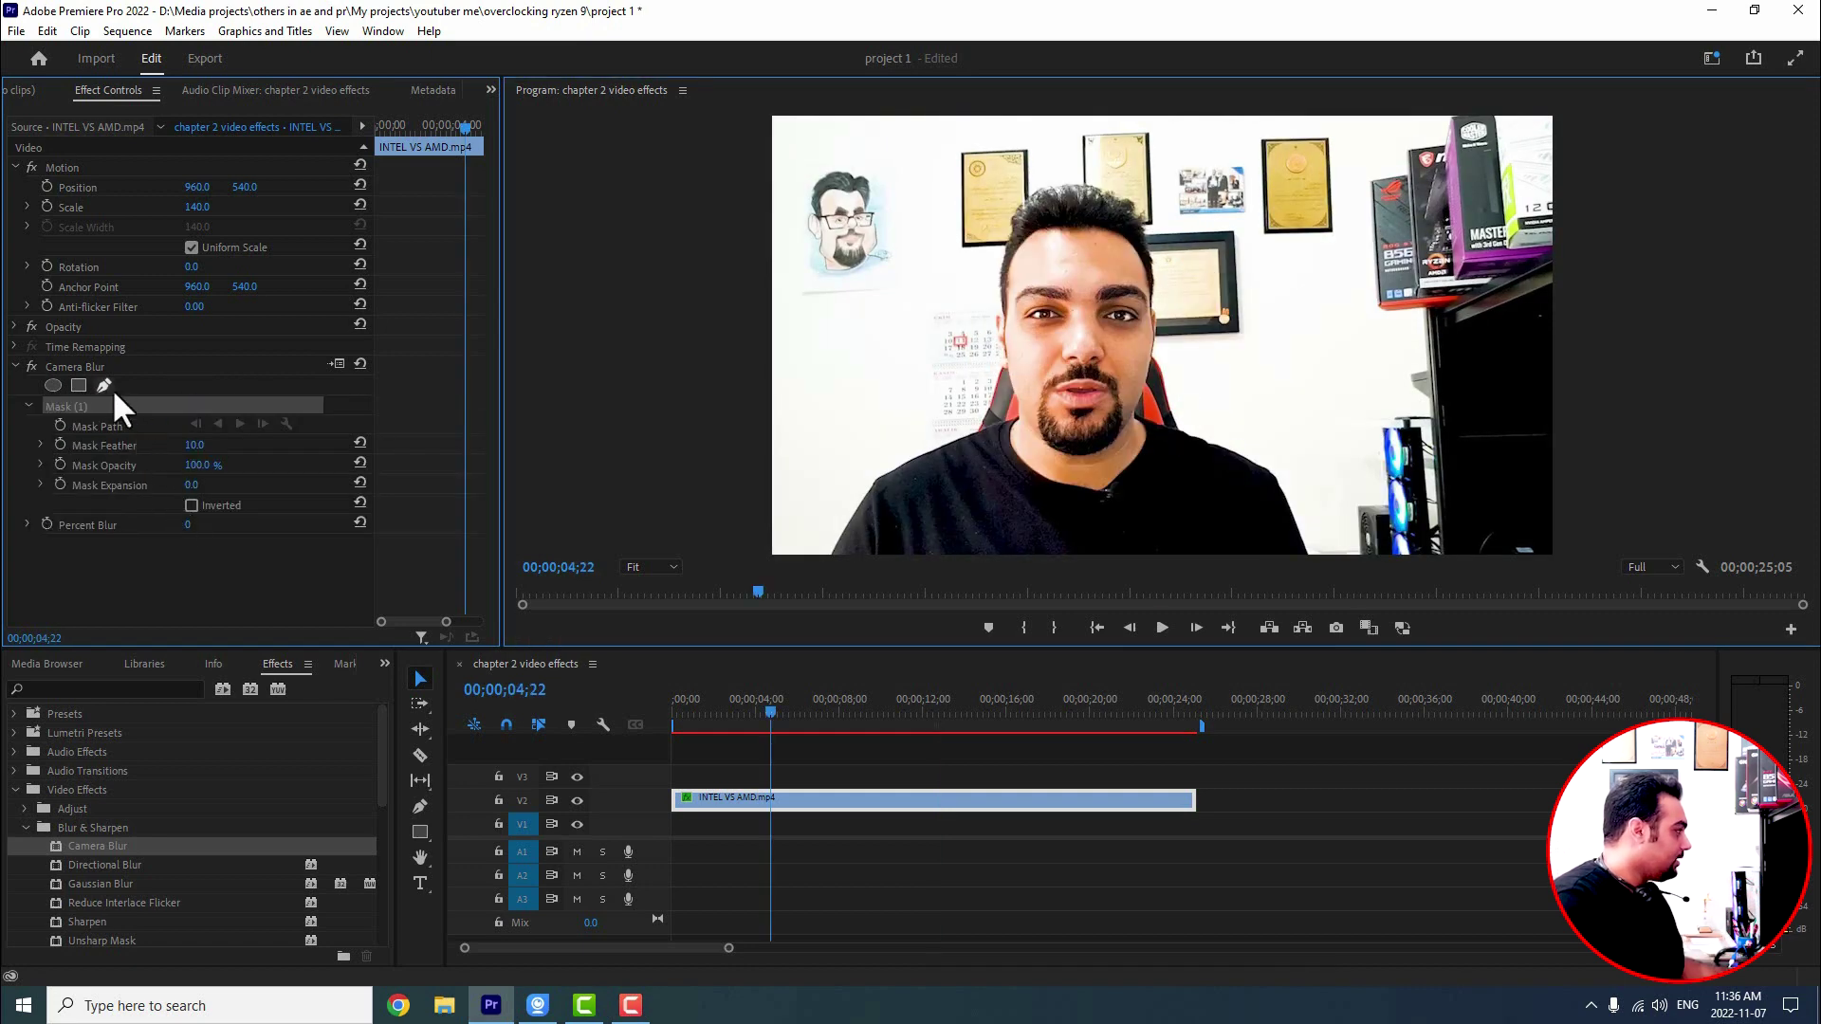
- At 00;00;04;22, draw a closed freeform Camera Blur mask around the man's head, shoulders and torso
click(105, 385)
click(831, 550)
click(880, 477)
click(1002, 426)
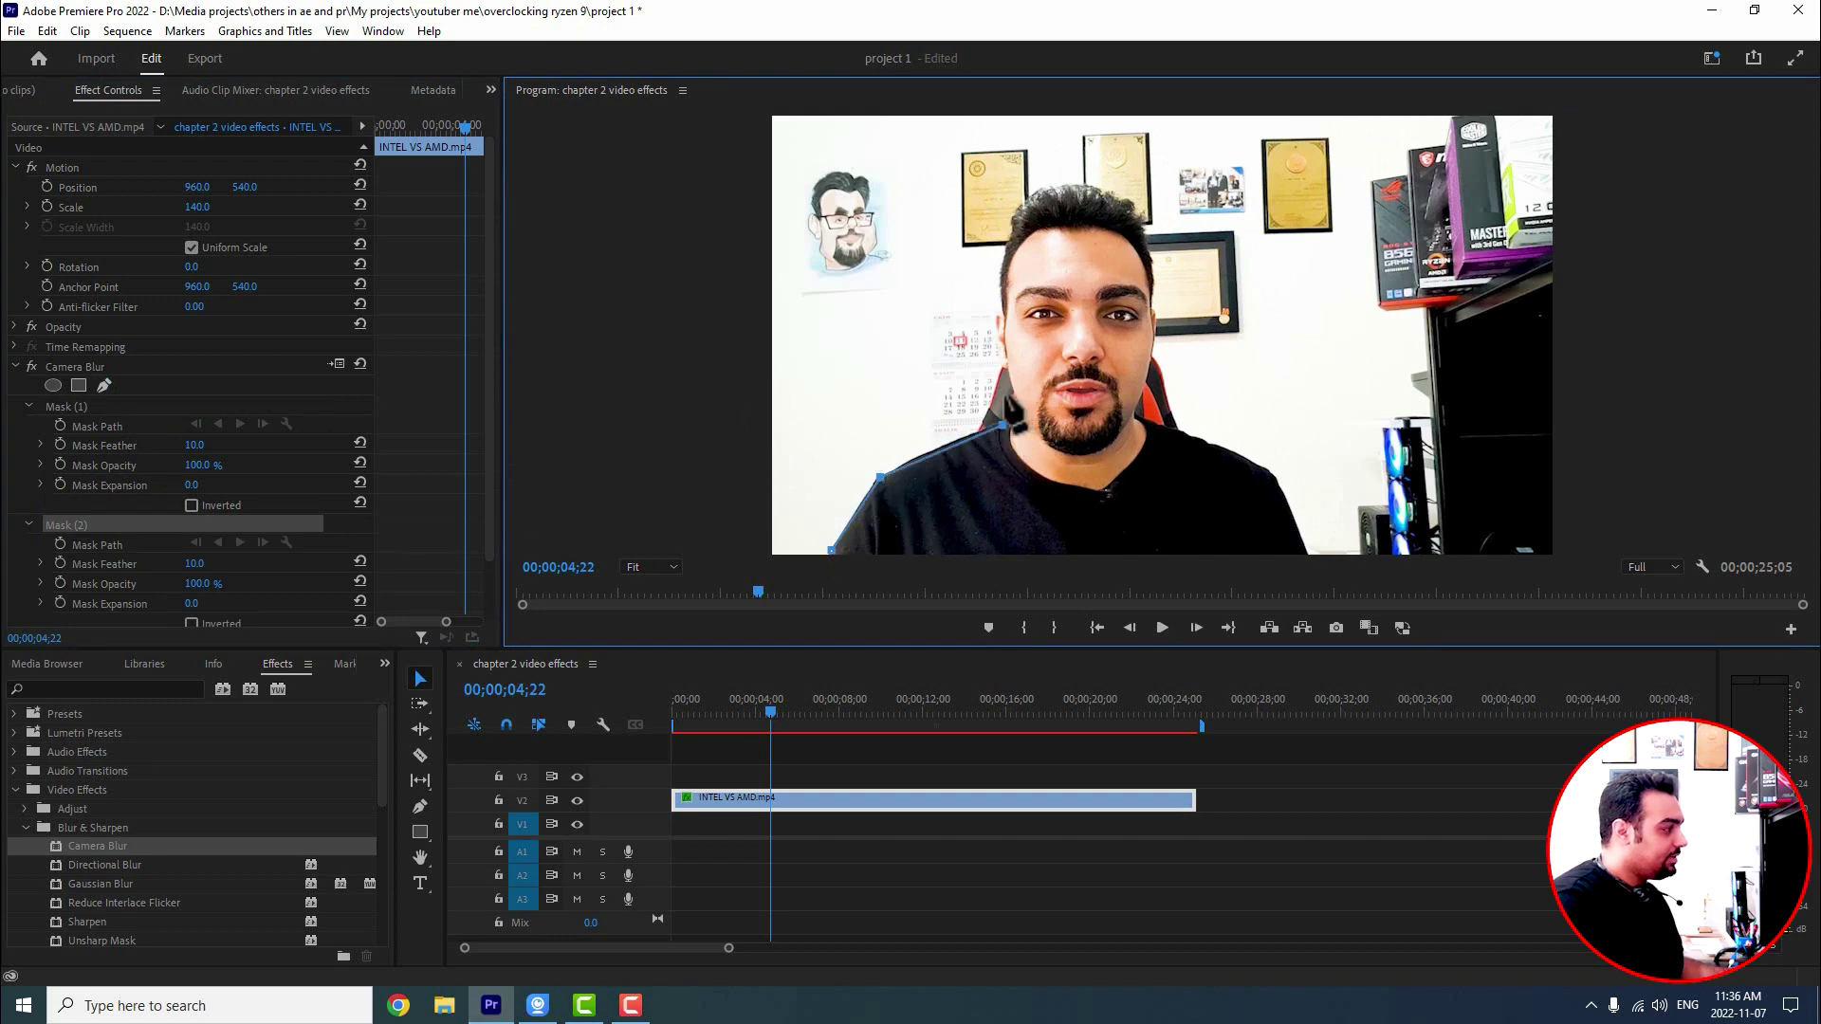
click(1004, 321)
click(998, 272)
click(1018, 219)
click(1045, 186)
click(1151, 231)
click(1150, 295)
click(1156, 367)
click(1146, 404)
click(1176, 429)
click(1216, 443)
click(1258, 466)
click(1283, 485)
click(1292, 513)
click(1306, 543)
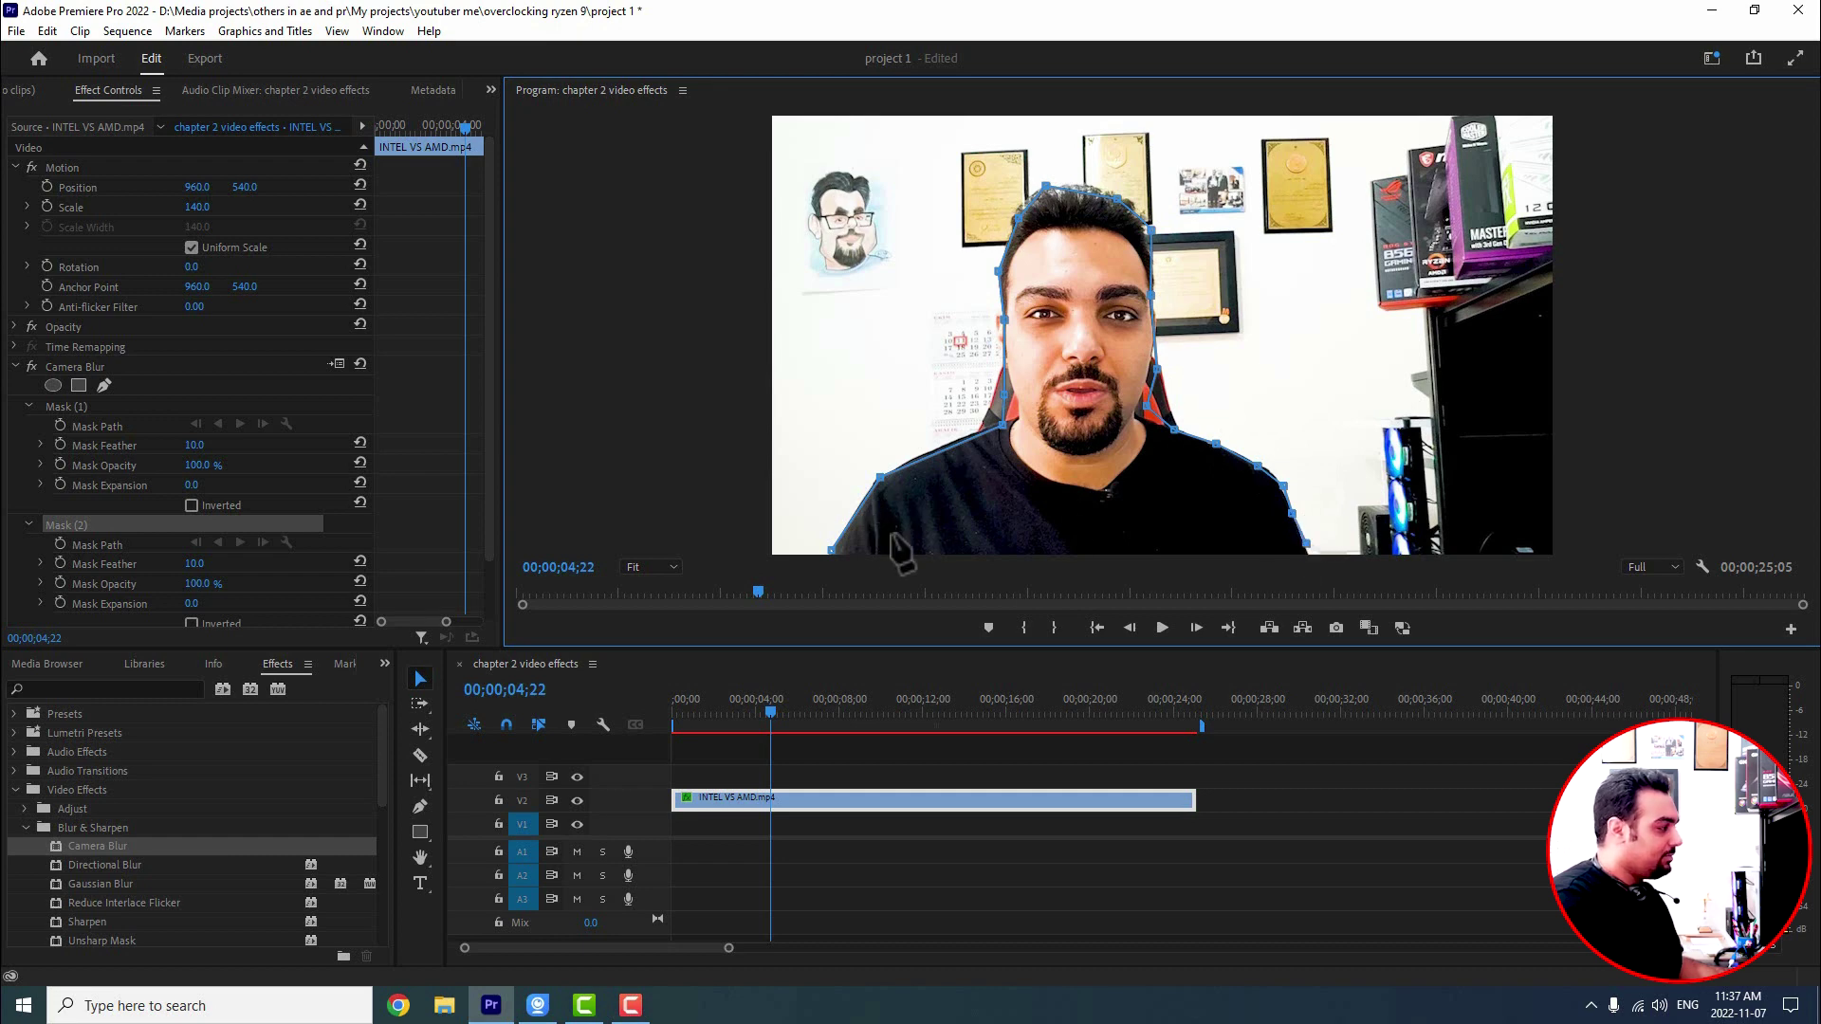
click(831, 548)
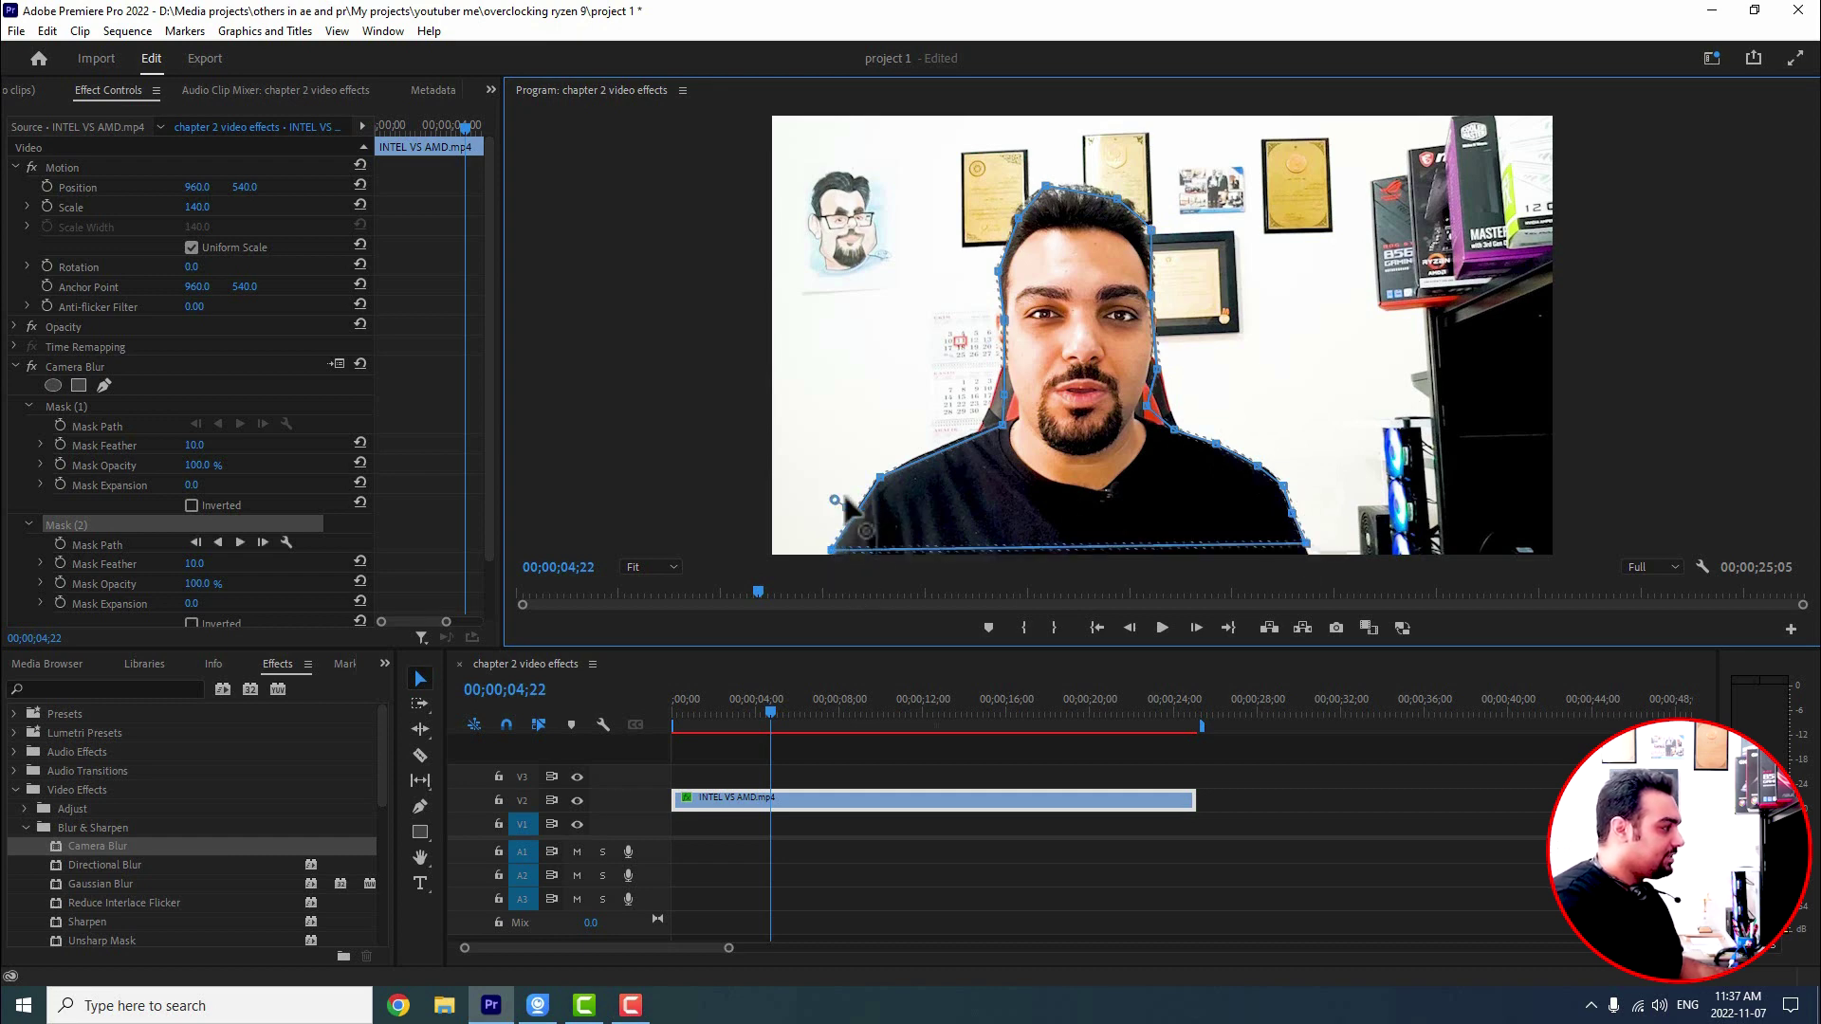
- Set the Camera Blur's Percent Blur to 42 and delete the empty Mask (1)
scroll(117, 430, down, 3)
drag(202, 587, 116, 442)
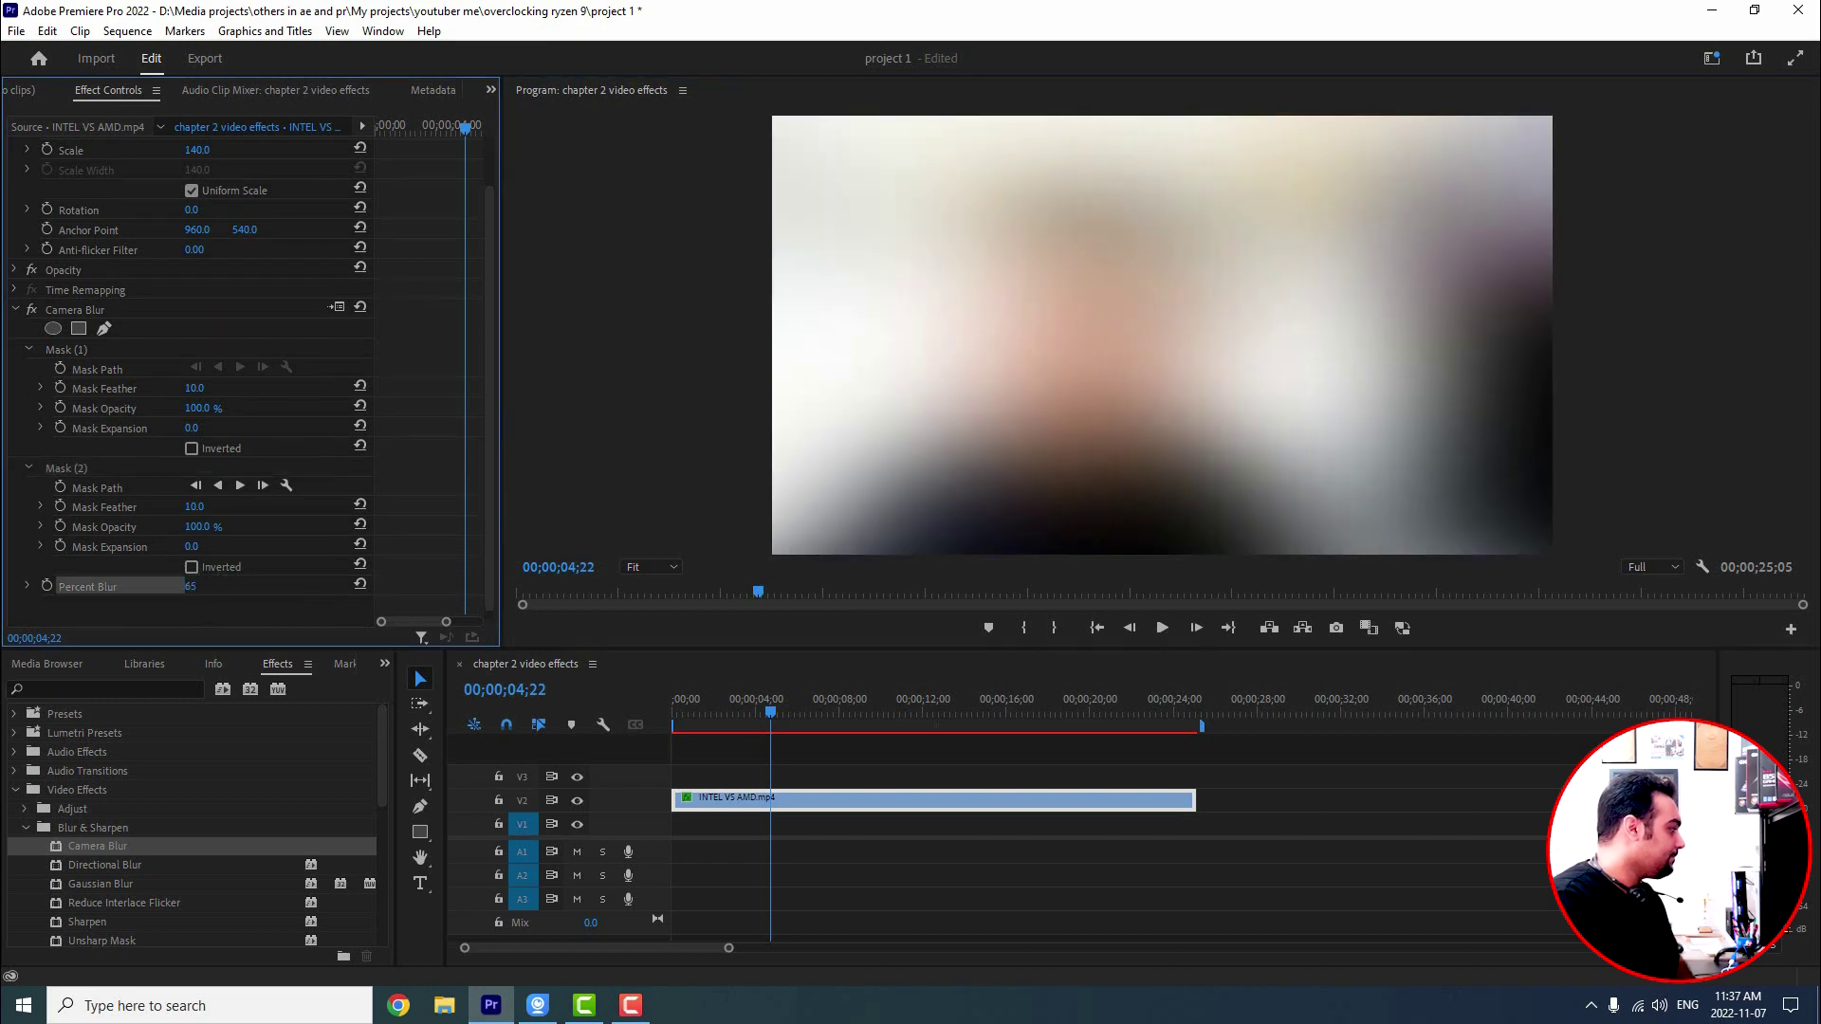
click(64, 349)
key(Delete)
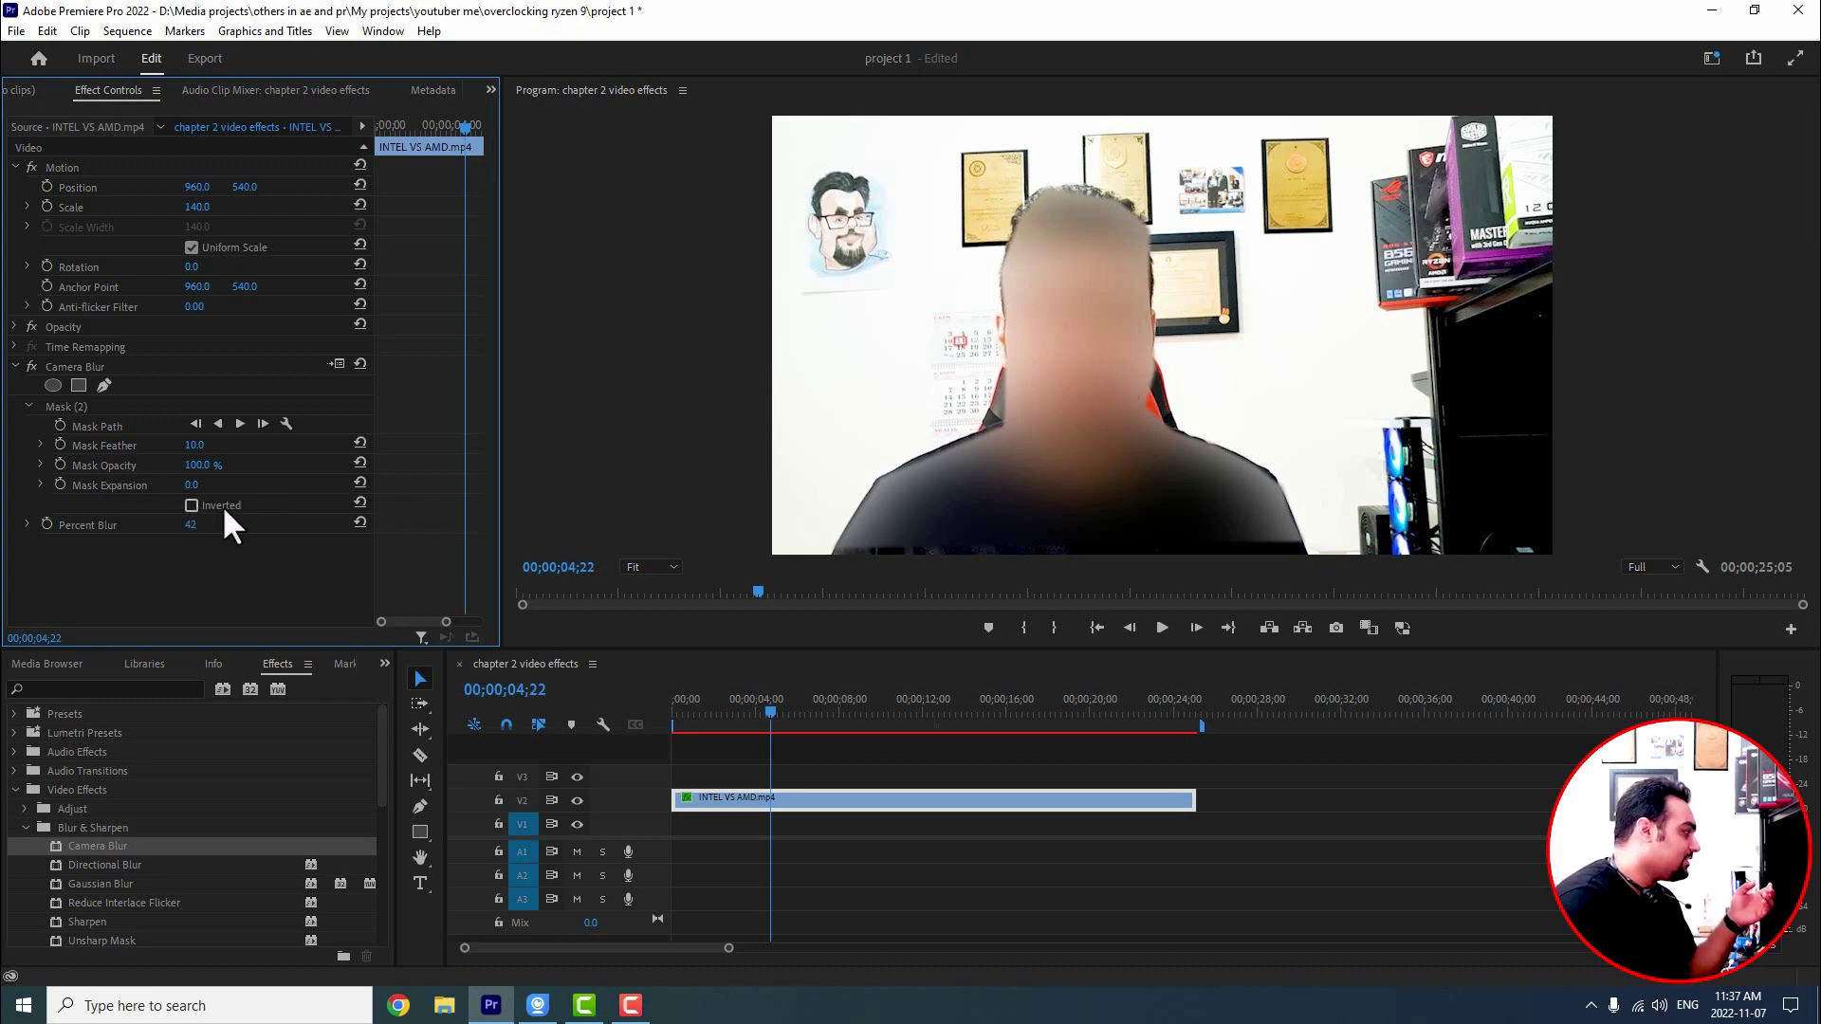
- Invert the body mask so the blur affects the background, and set the Percent Blur to 6
click(192, 505)
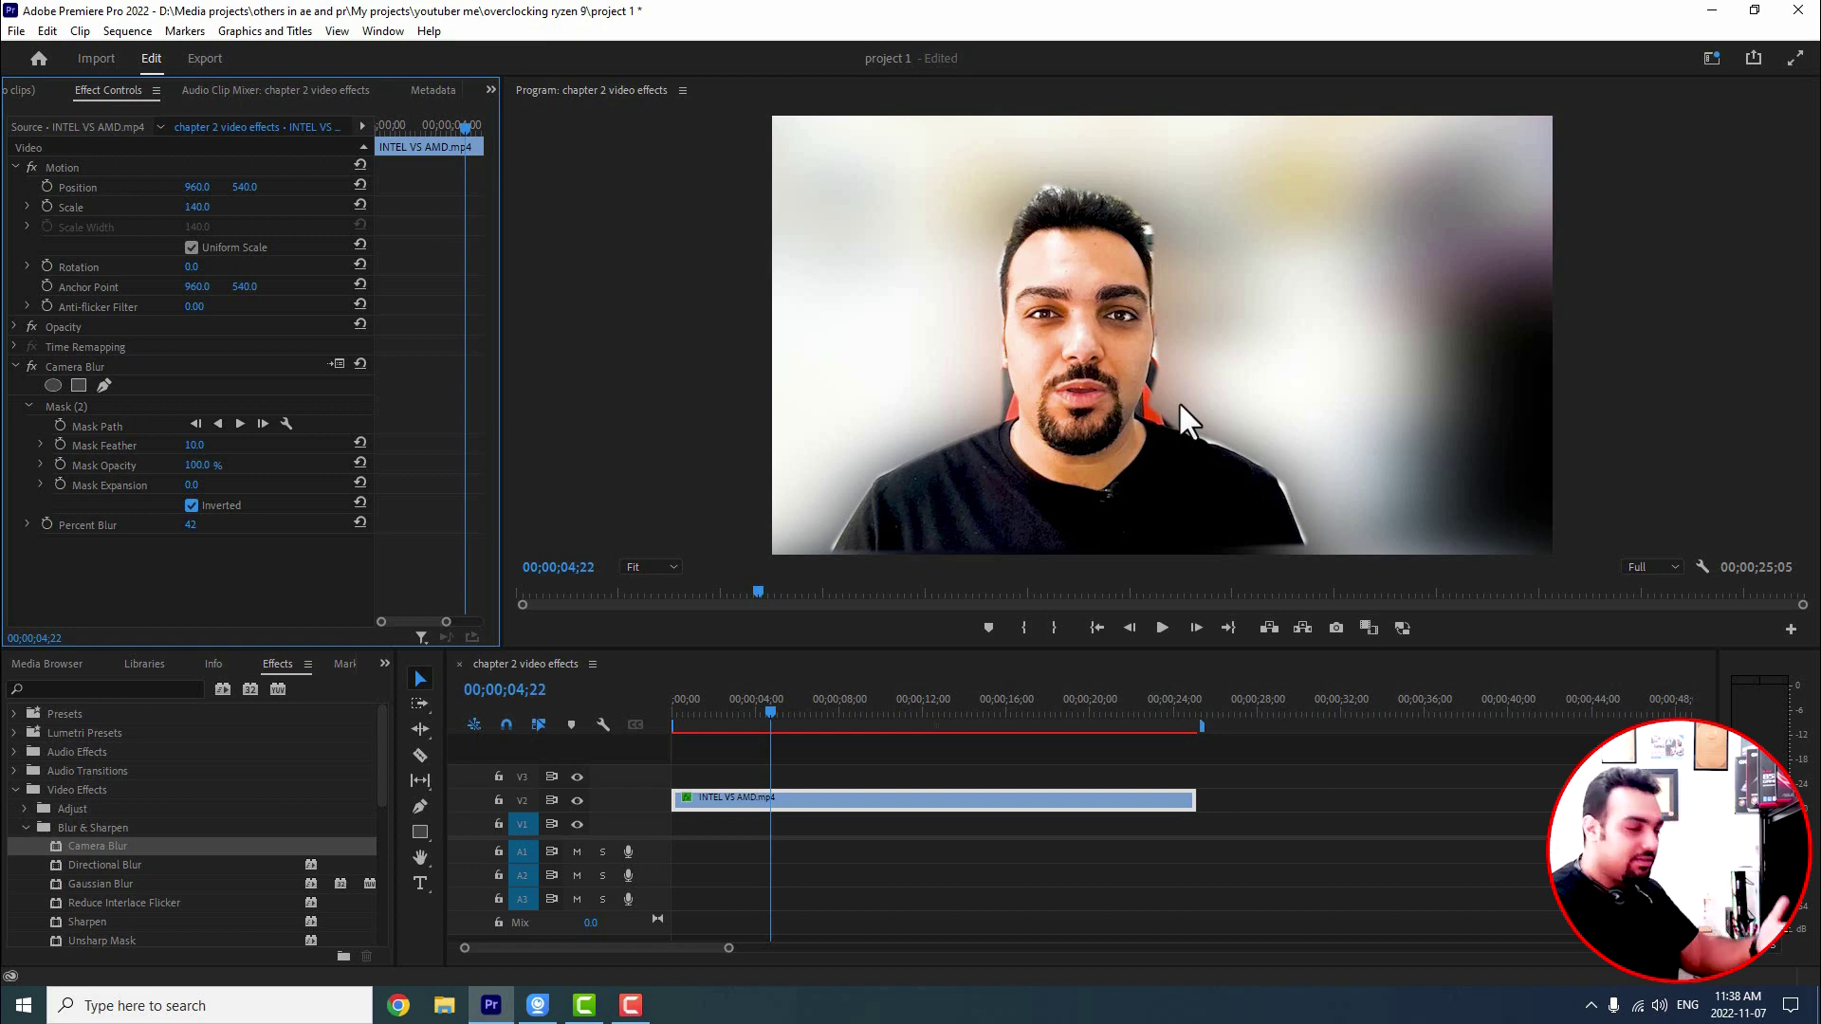
click(189, 524)
text(11)
key(Return)
drag(204, 526, 212, 528)
- Play the clip to review the blurred background behind the man
key(space)
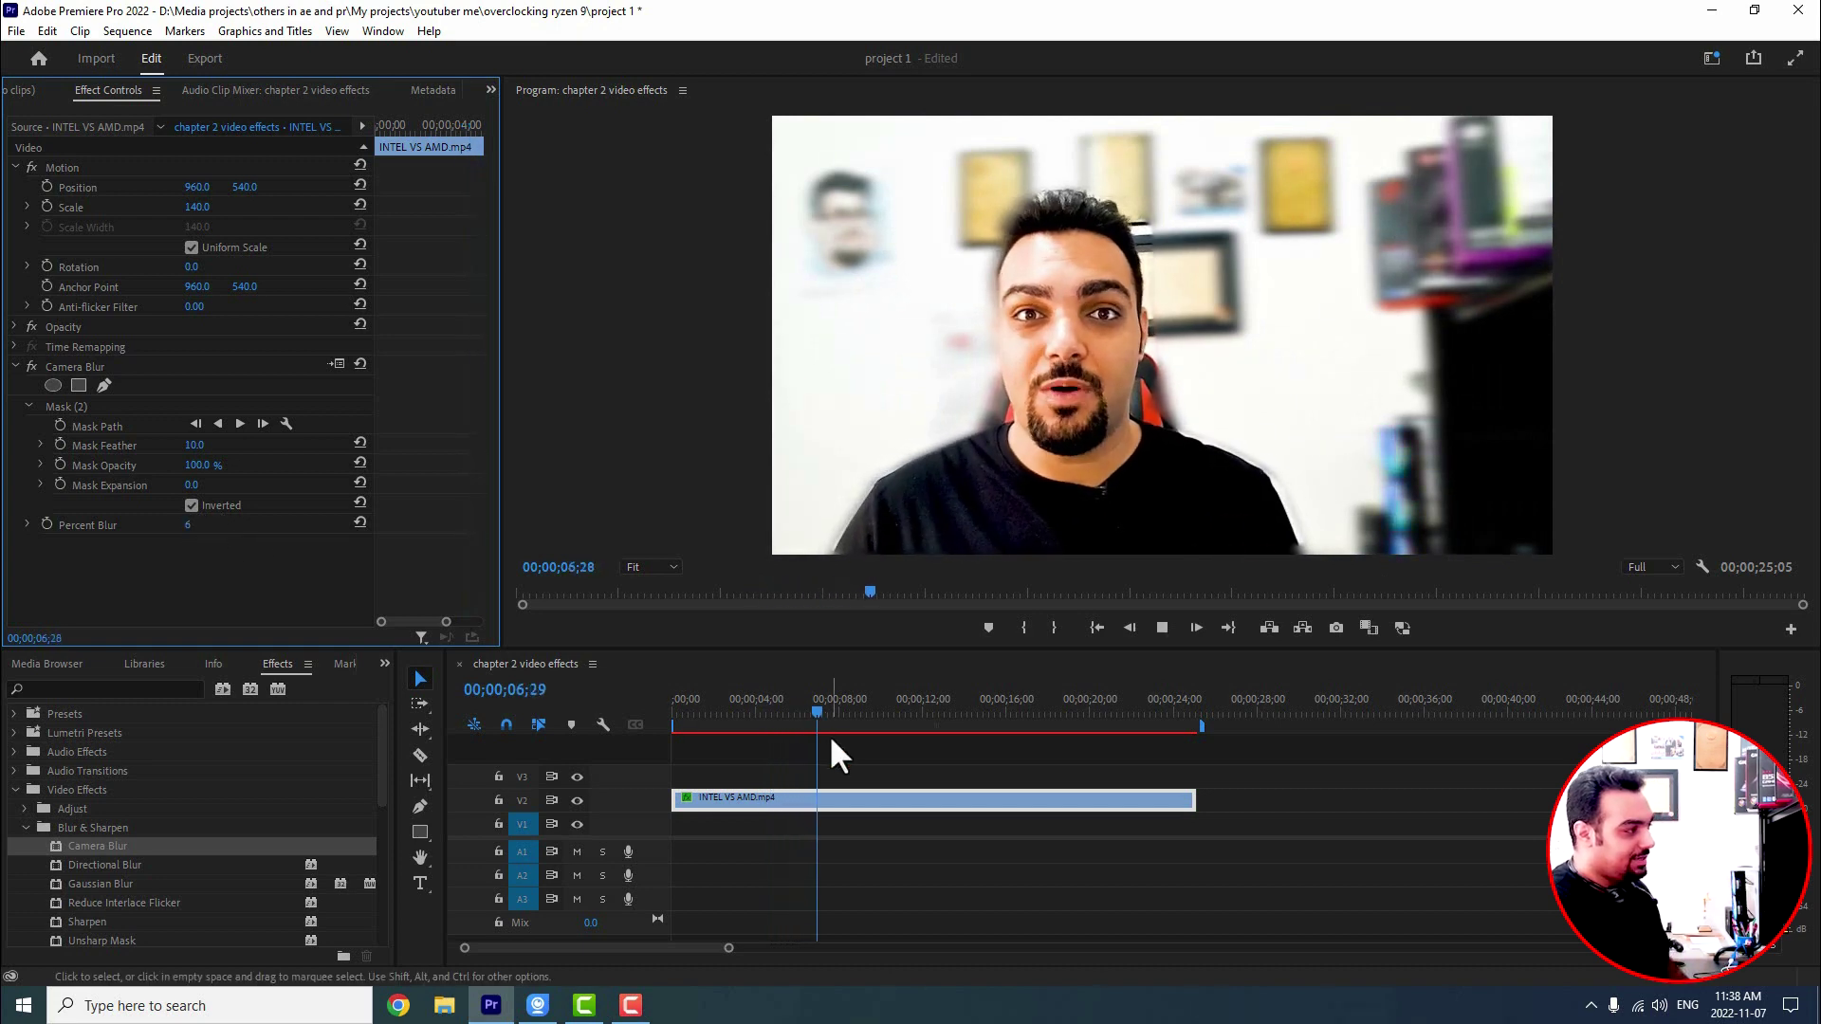
key(space)
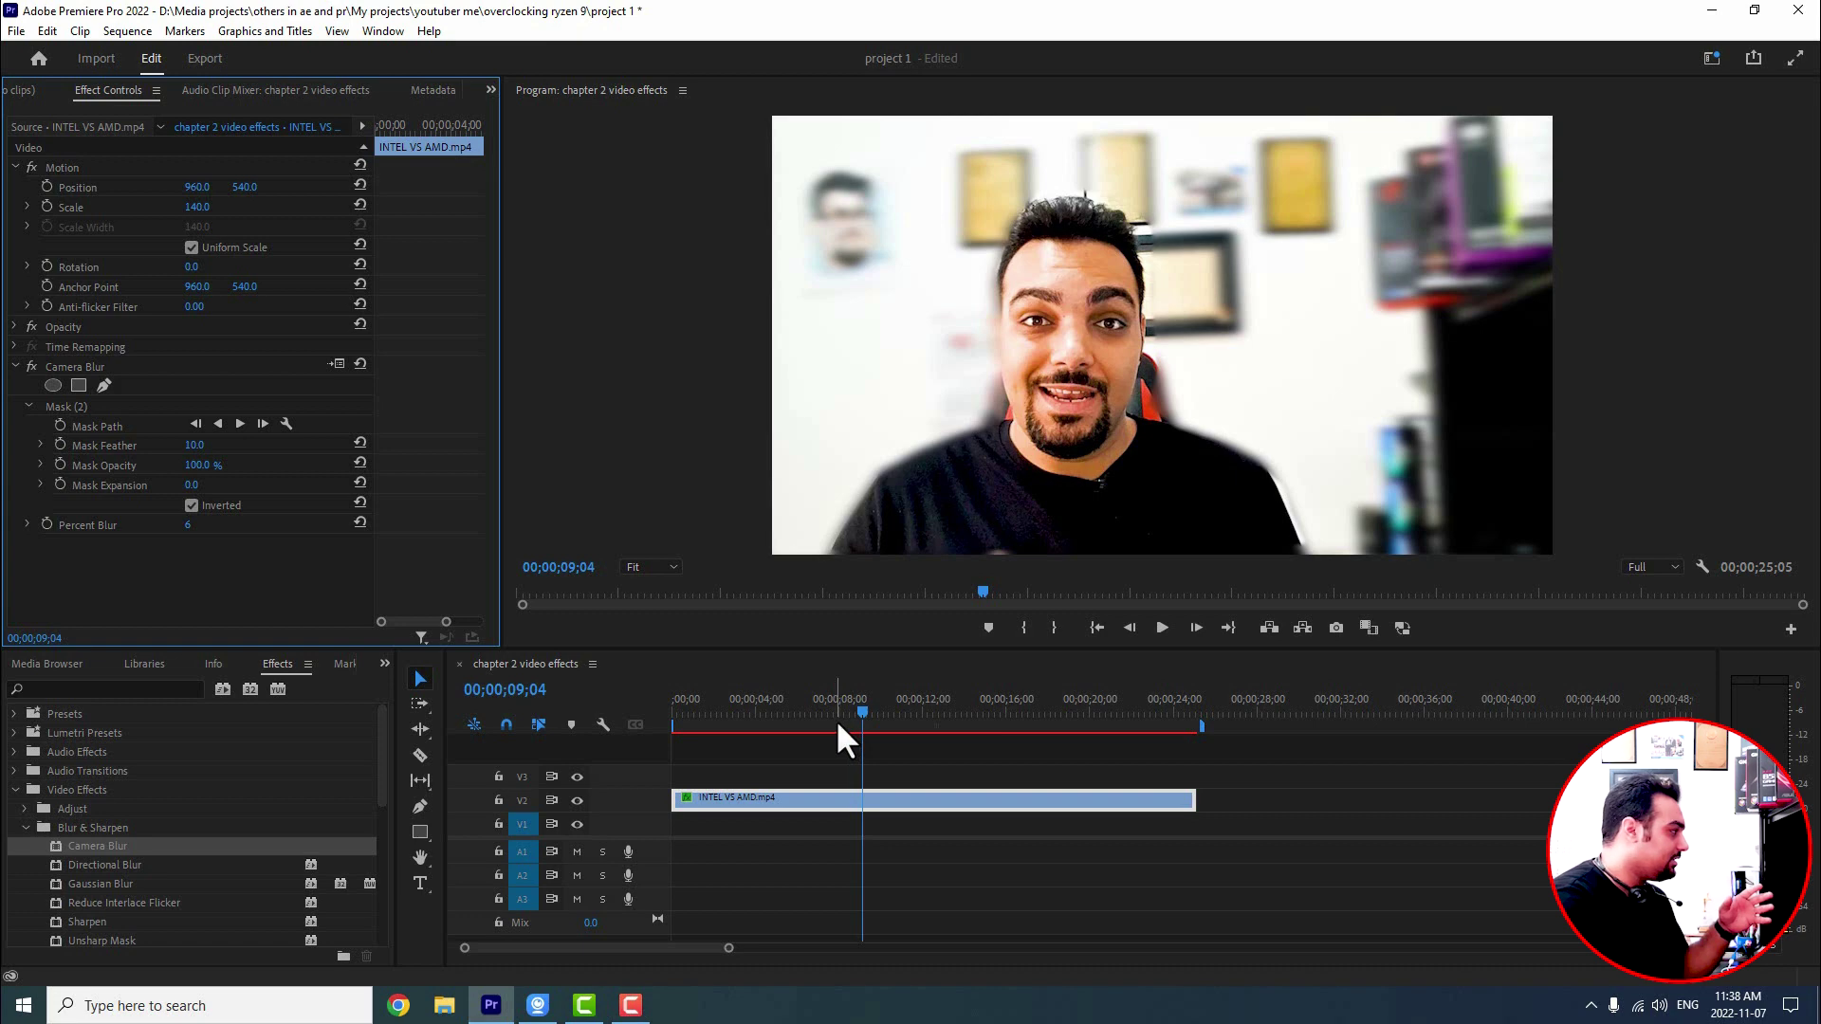
- Remove Camera Blur from the clip and apply Directional Blur to it instead
click(66, 368)
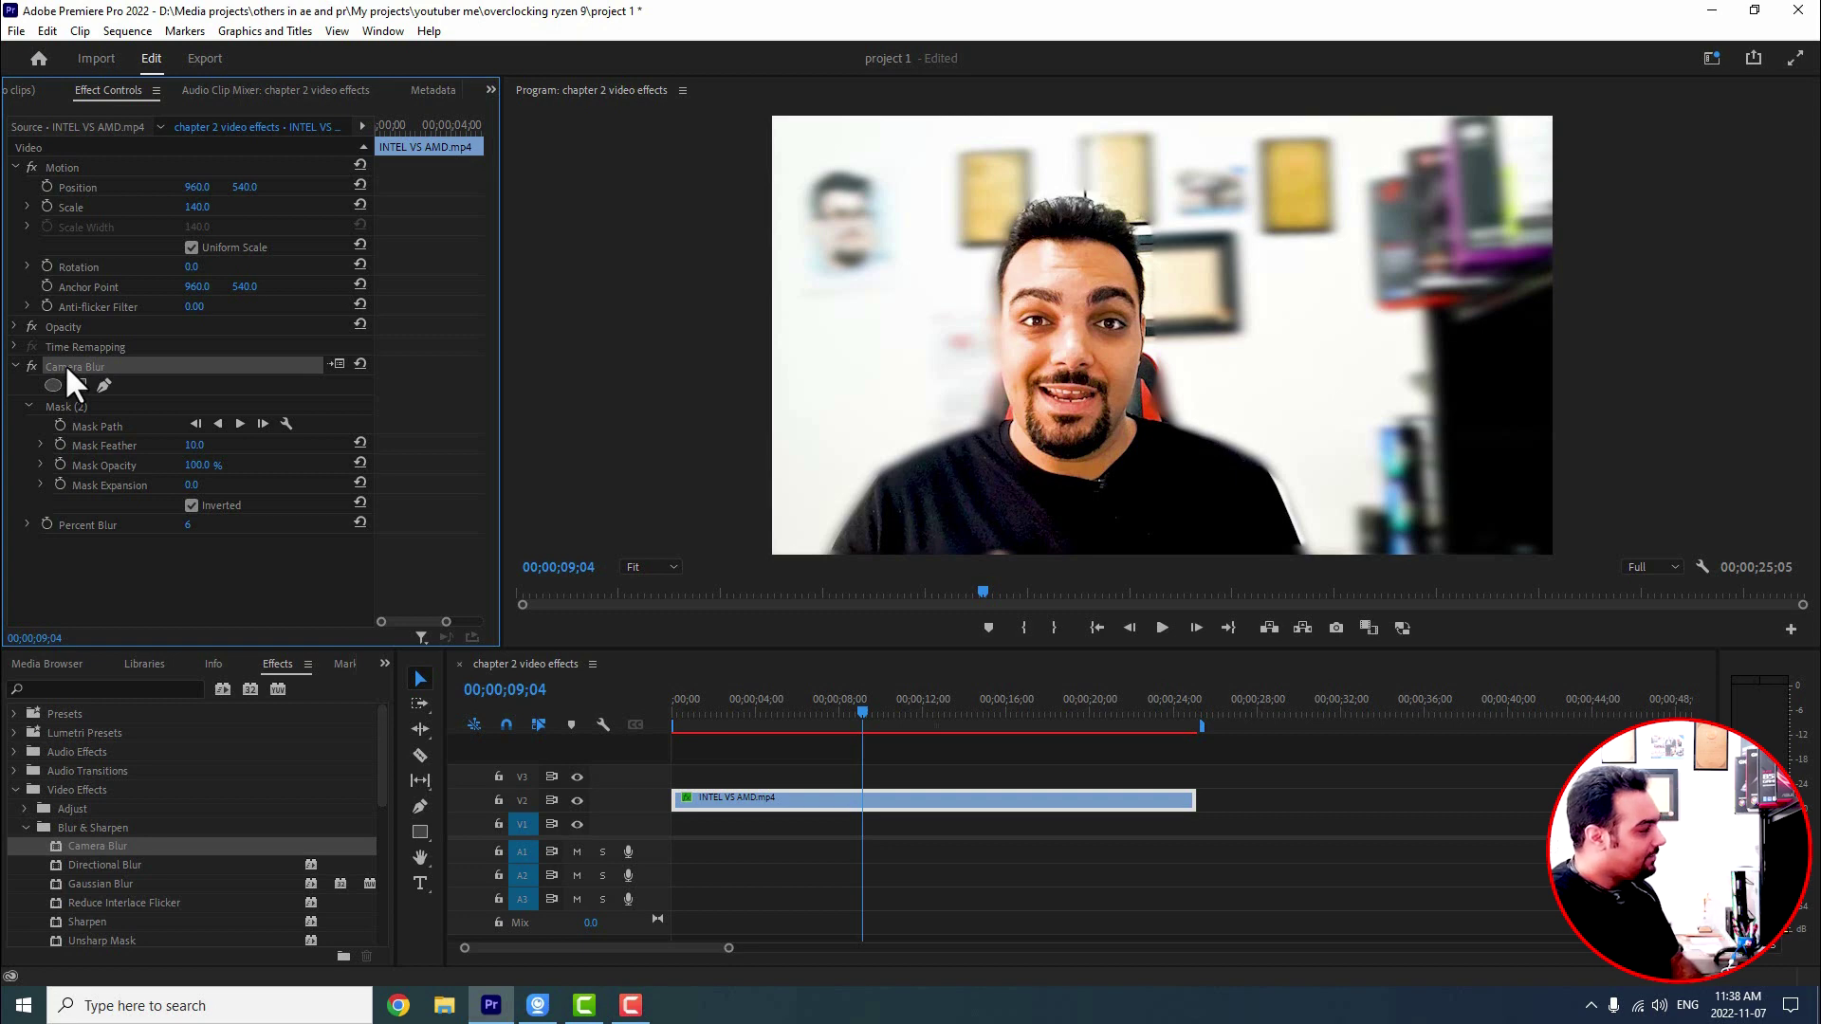
key(Delete)
drag(76, 869, 748, 796)
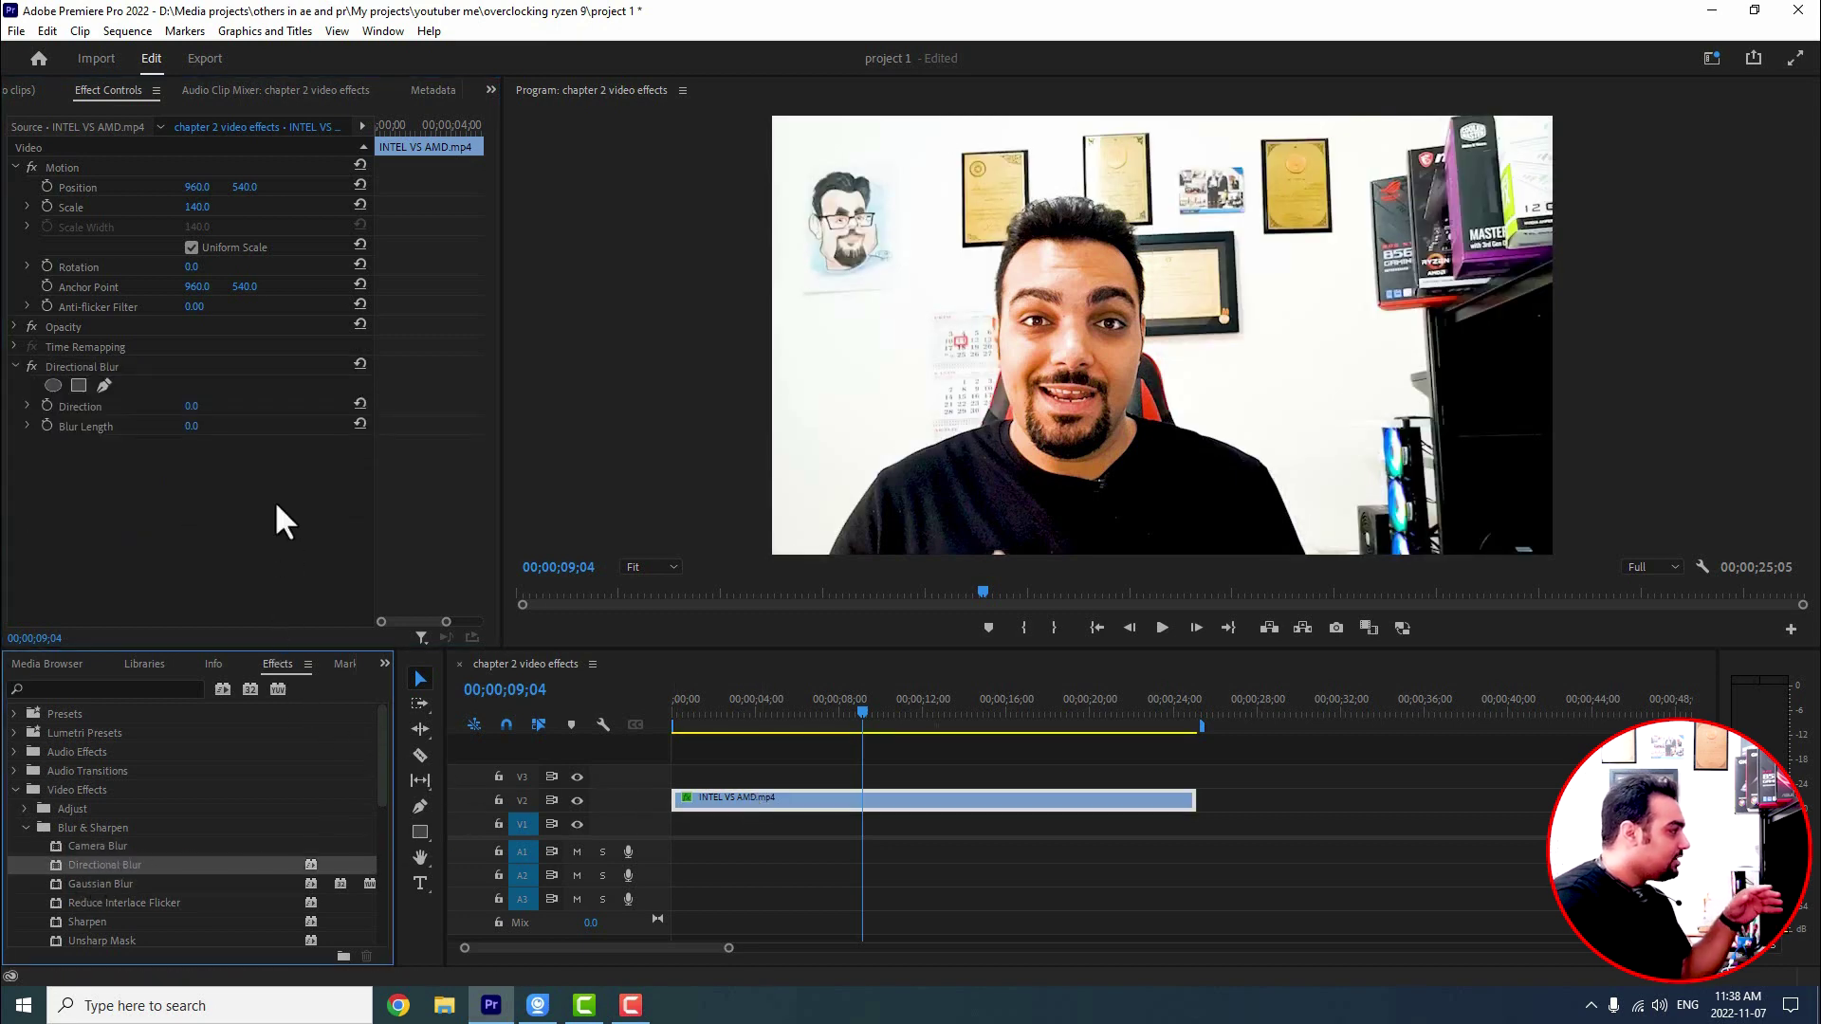
- Set the Directional Blur's Direction to 35° and its Blur Length to 418
mouse_move(191, 425)
mouse_down()
mouse_move(250, 425)
mouse_move(214, 426)
mouse_up()
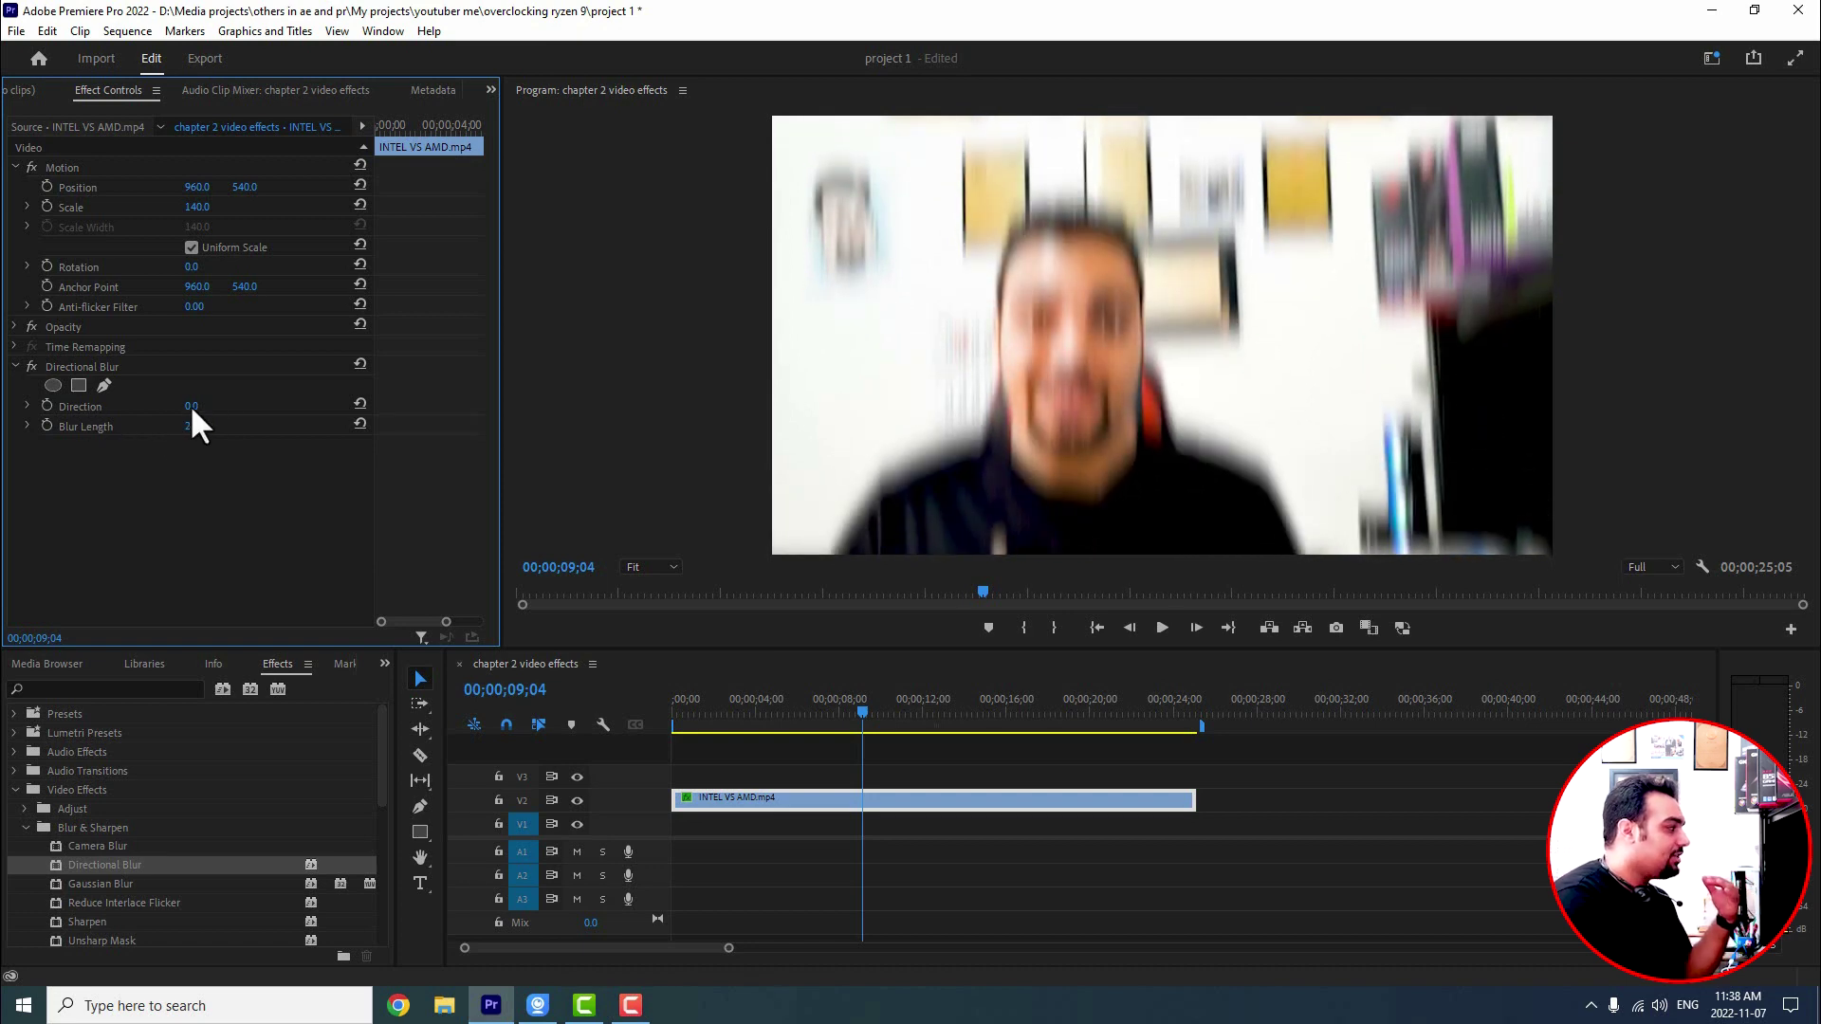
mouse_move(200, 426)
mouse_down()
mouse_move(212, 406)
mouse_move(89, 406)
mouse_move(225, 406)
mouse_move(206, 406)
mouse_up()
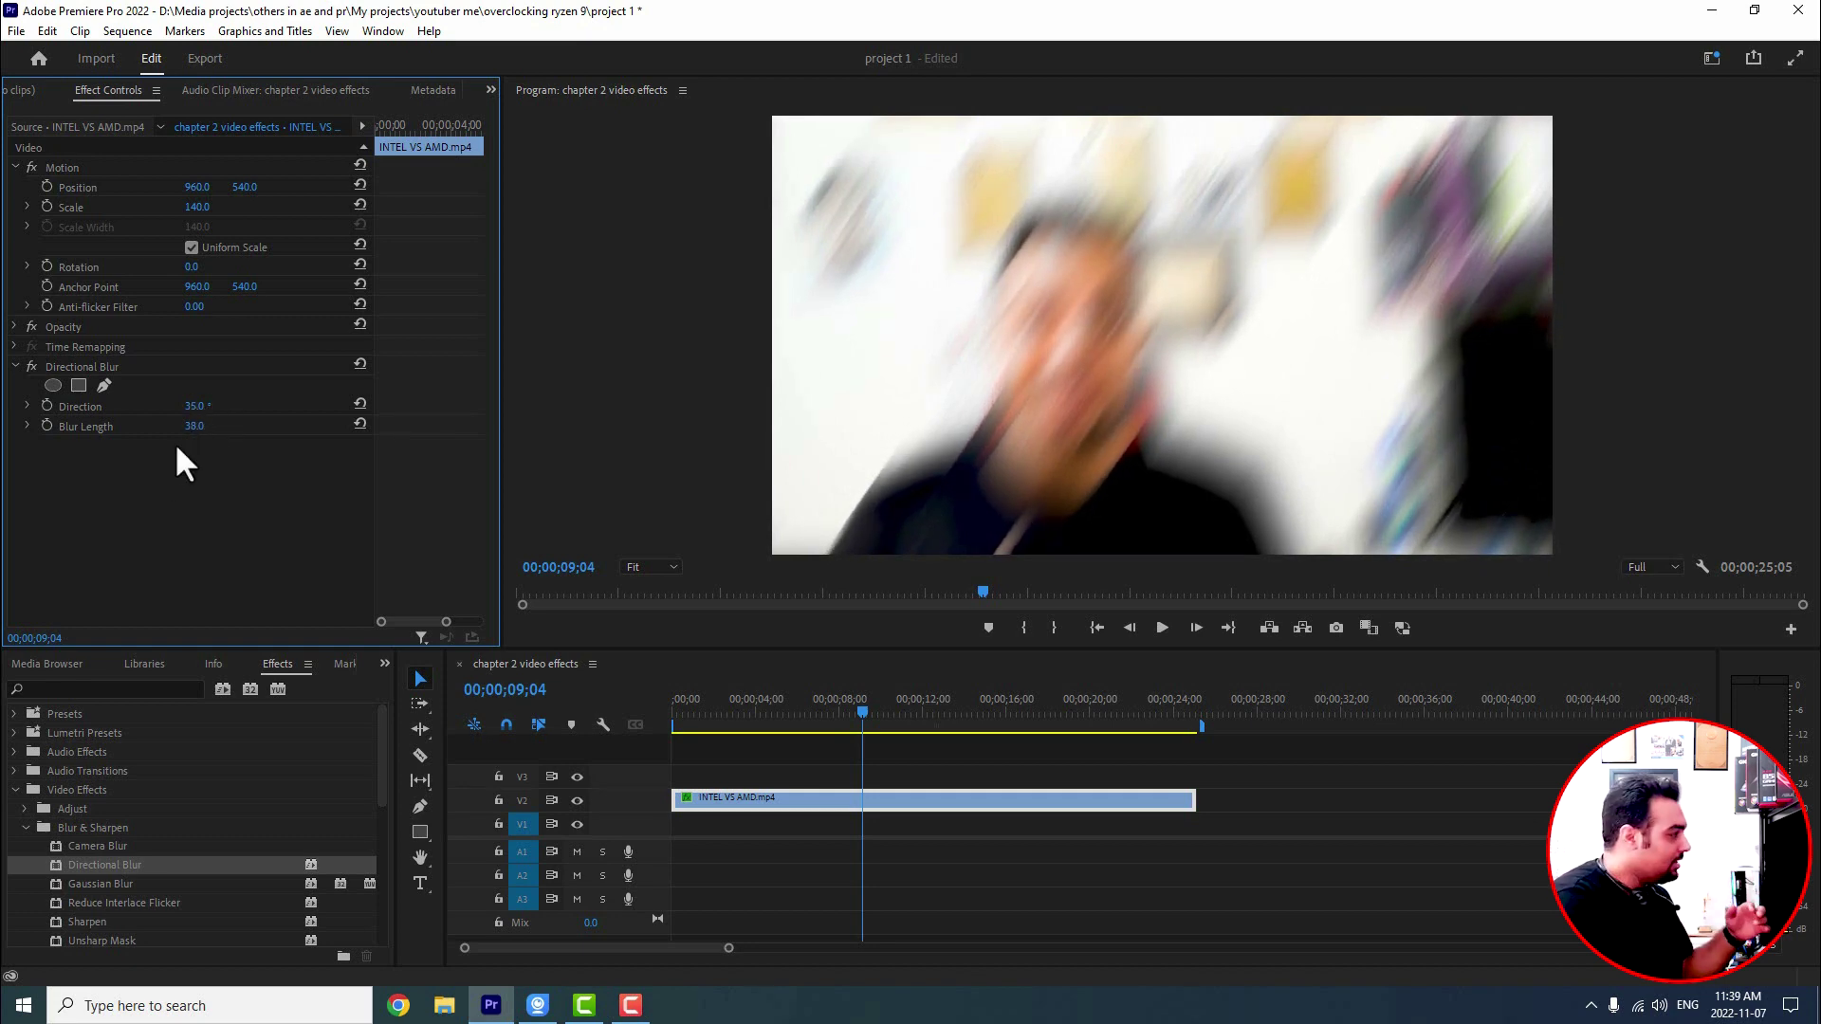
drag(194, 426, 360, 426)
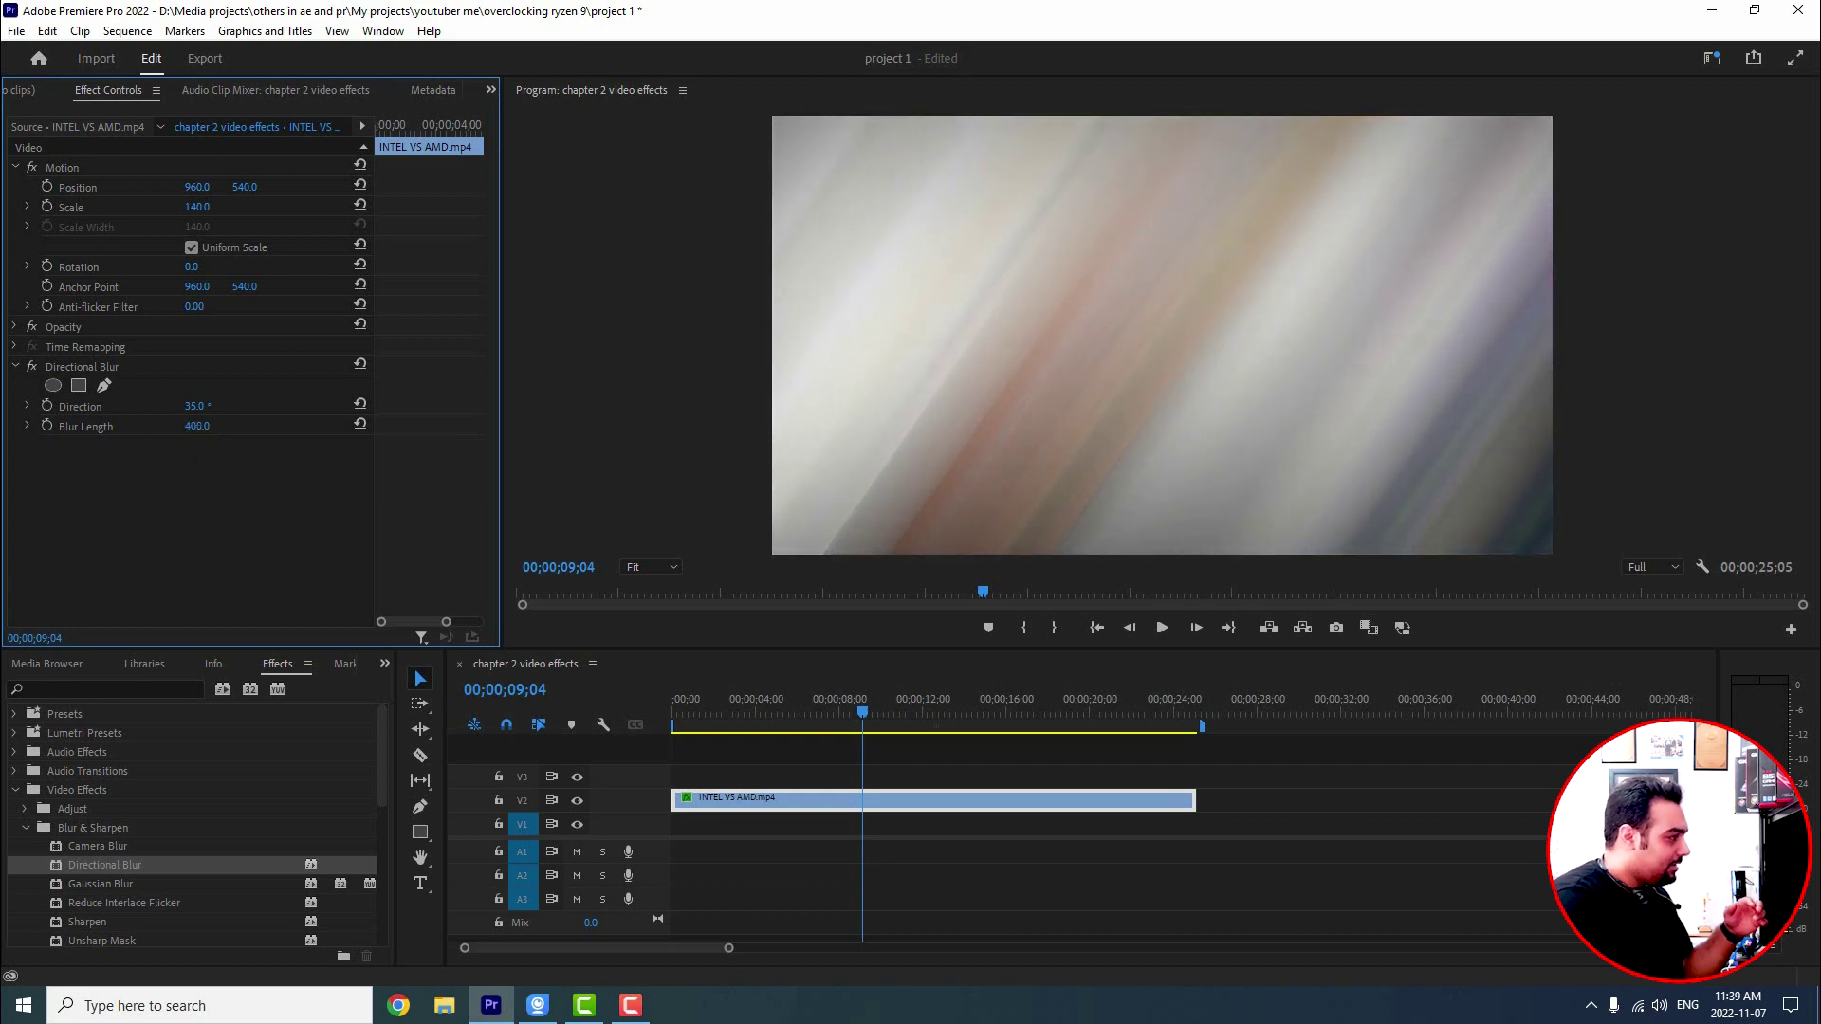
- Add a Blur Length keyframe at the clip's first frame and widen the effect settings area
click(863, 710)
key(Home)
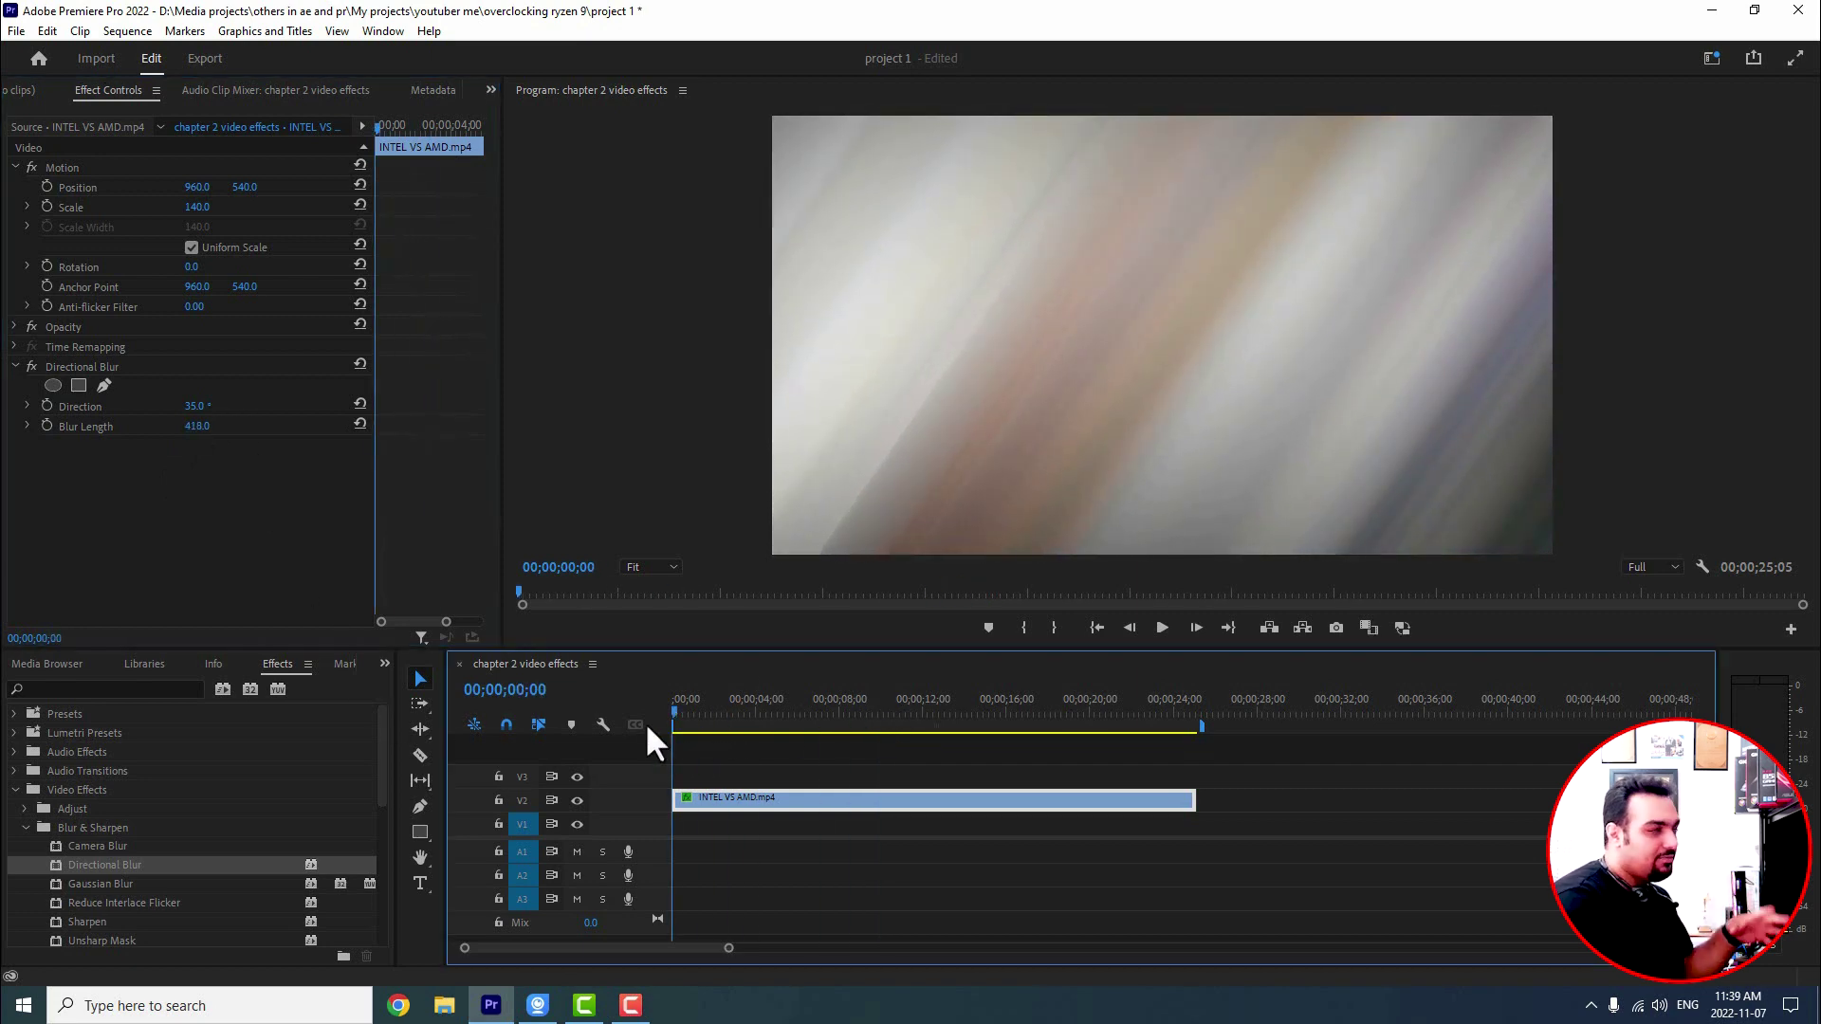
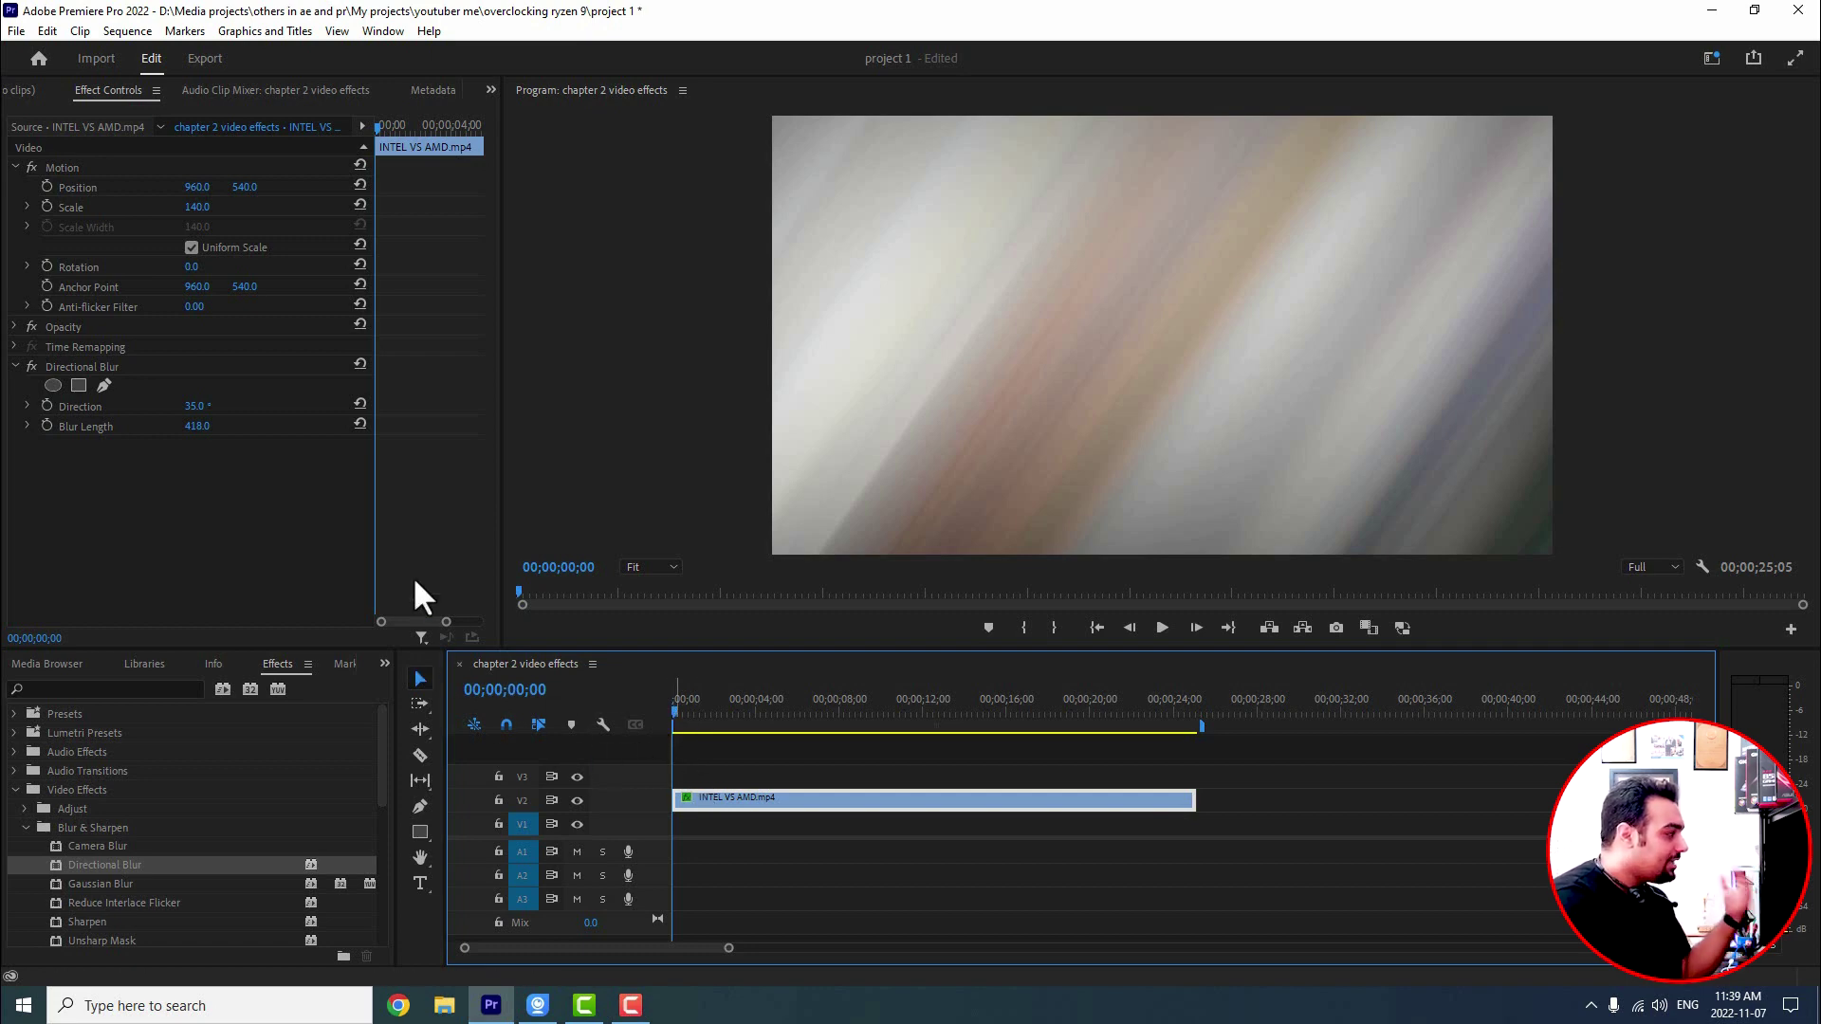
click(47, 425)
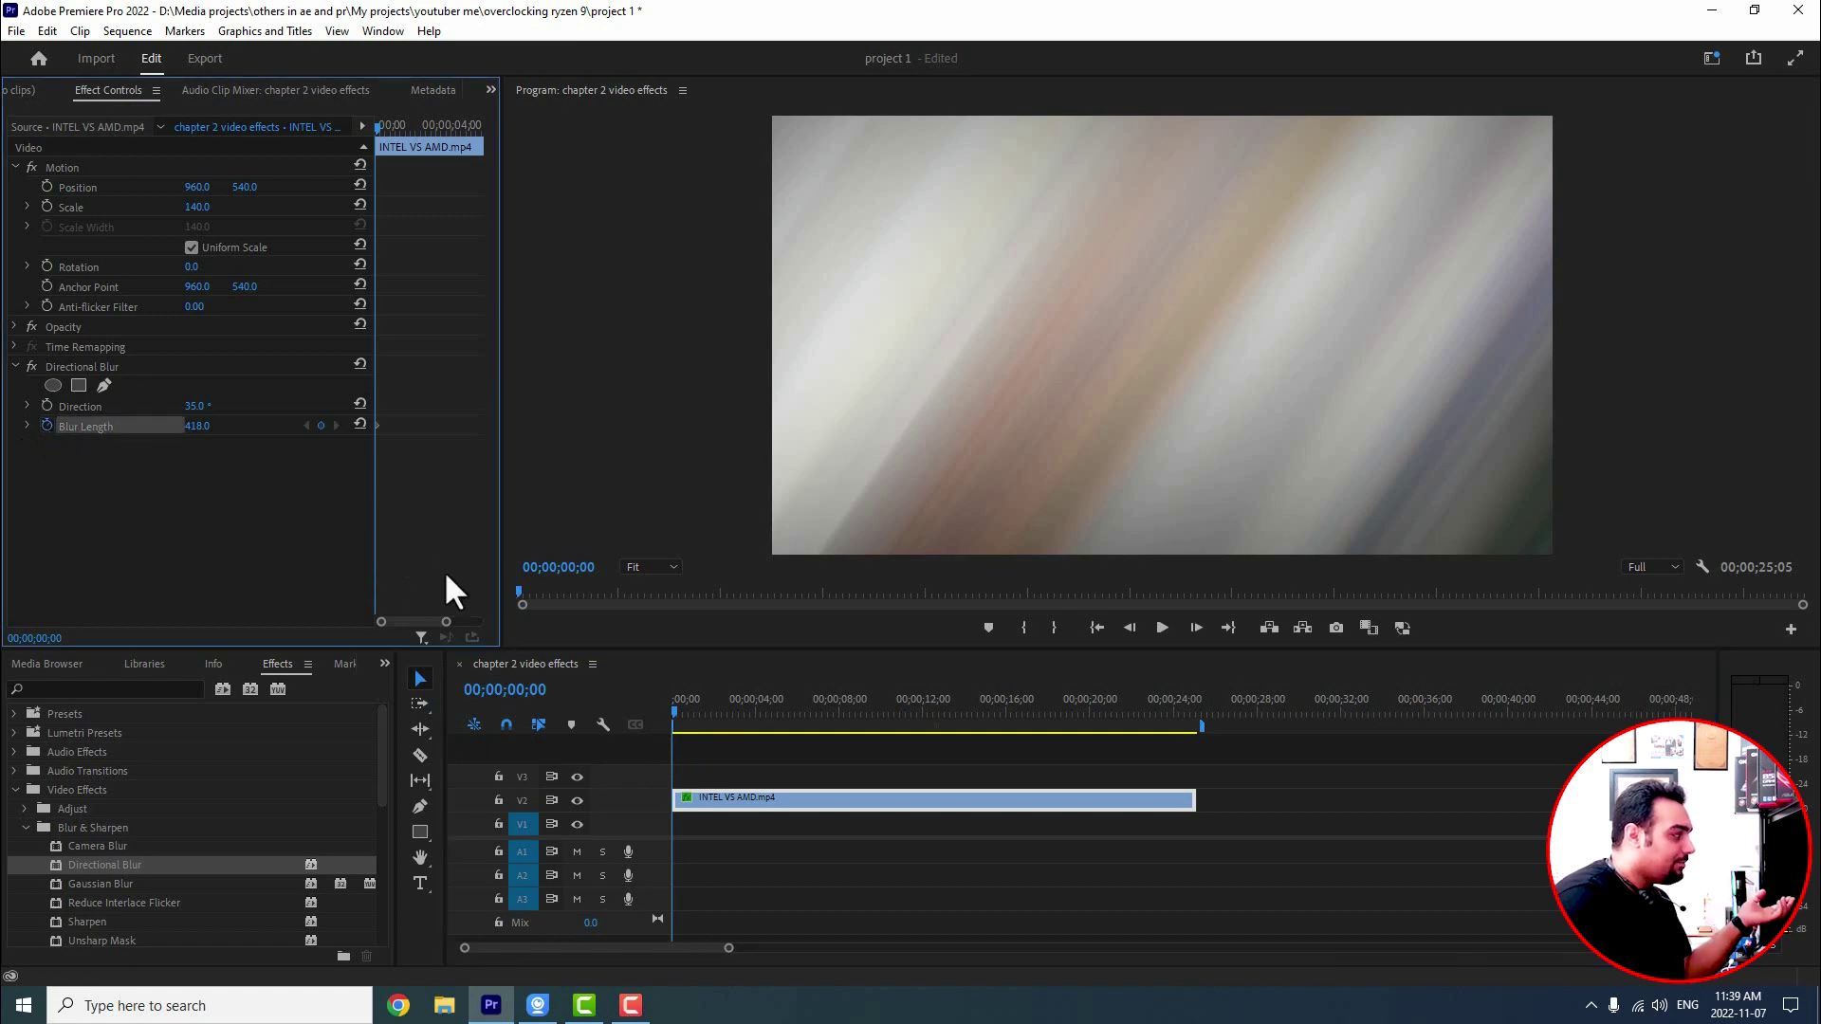
drag(505, 525, 627, 523)
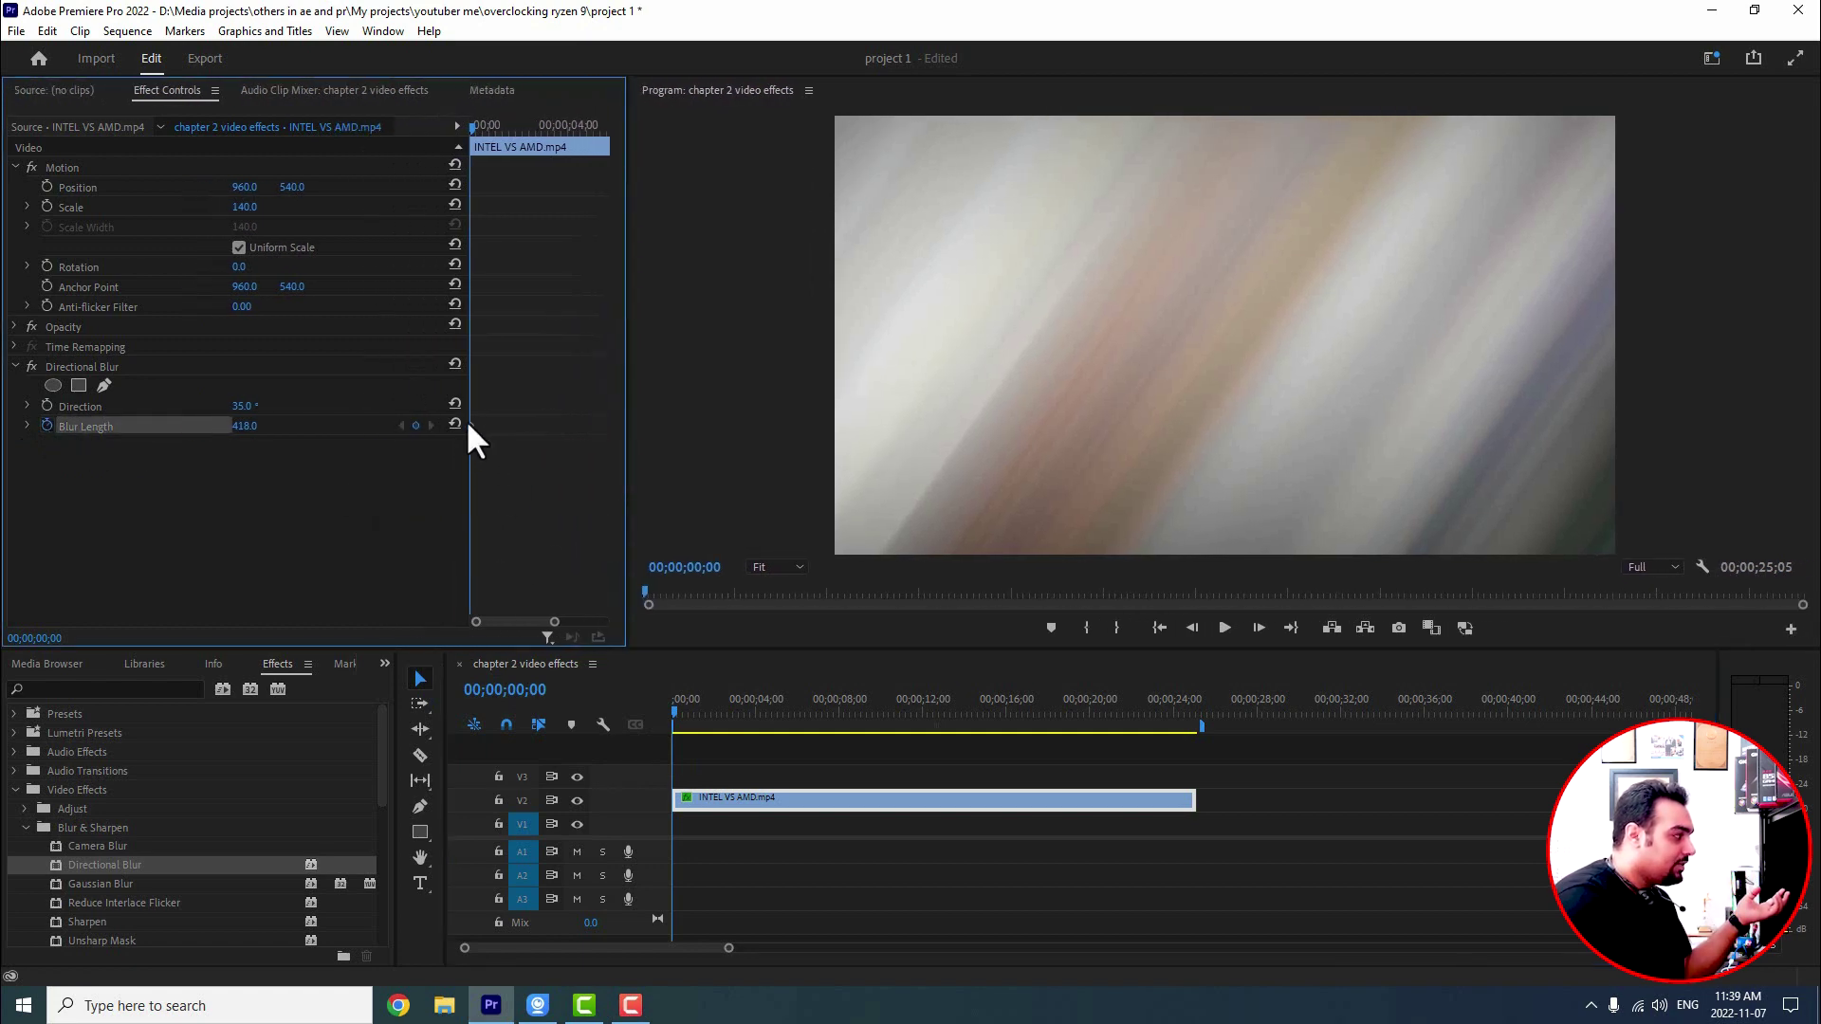
- Enlarge the effect keyframe area and set Blur Length to 0 at 00;00;00;18 as a second keyframe
drag(553, 626, 531, 623)
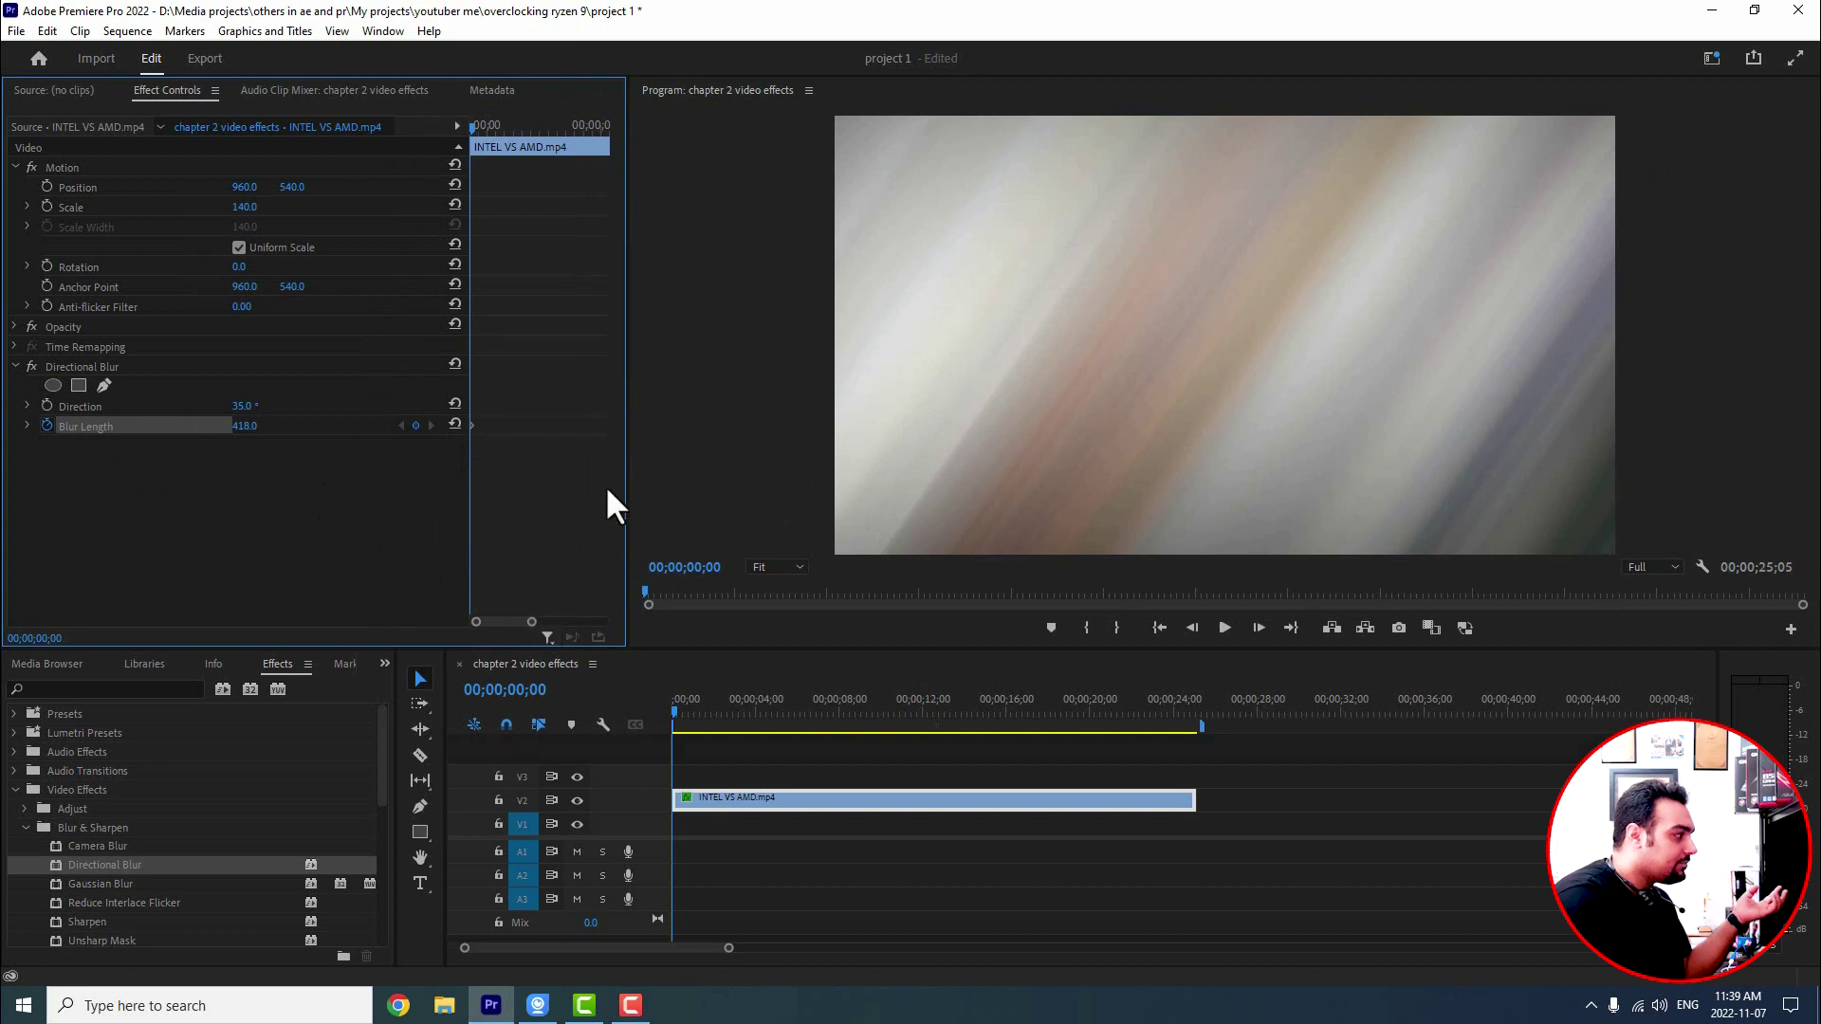
drag(470, 489, 326, 489)
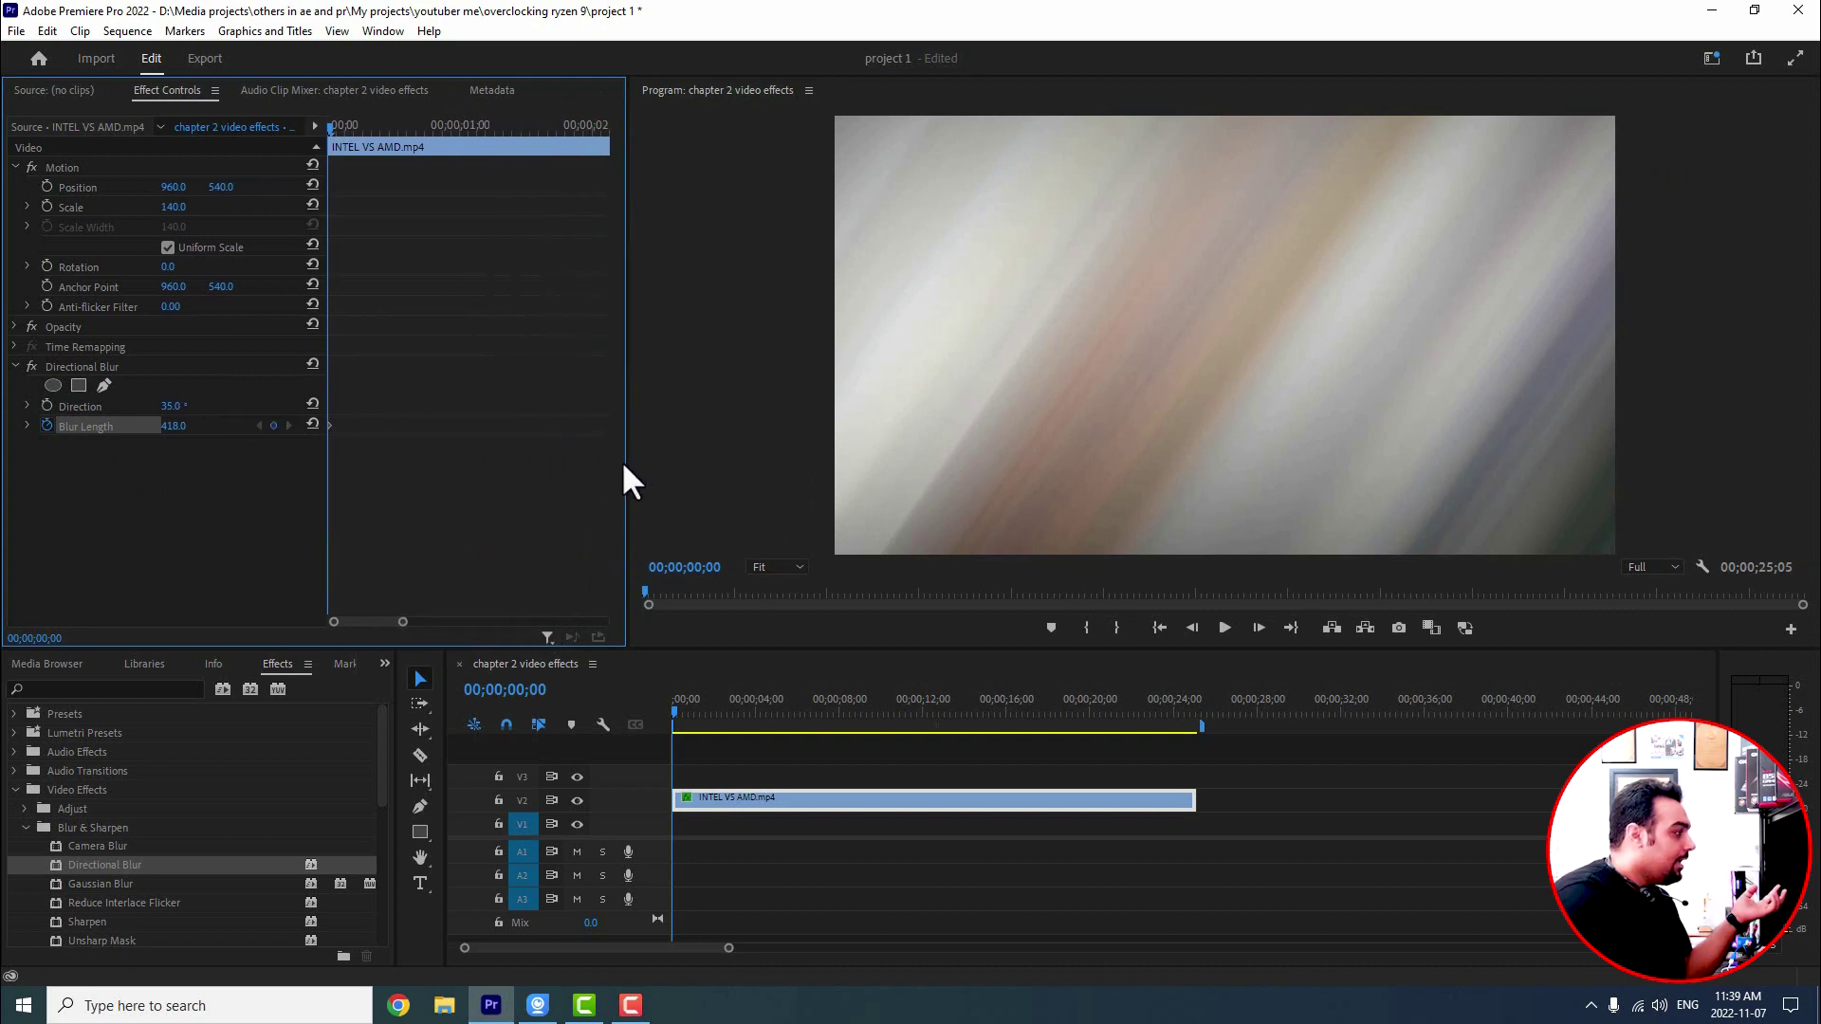
drag(624, 459, 647, 488)
key(space)
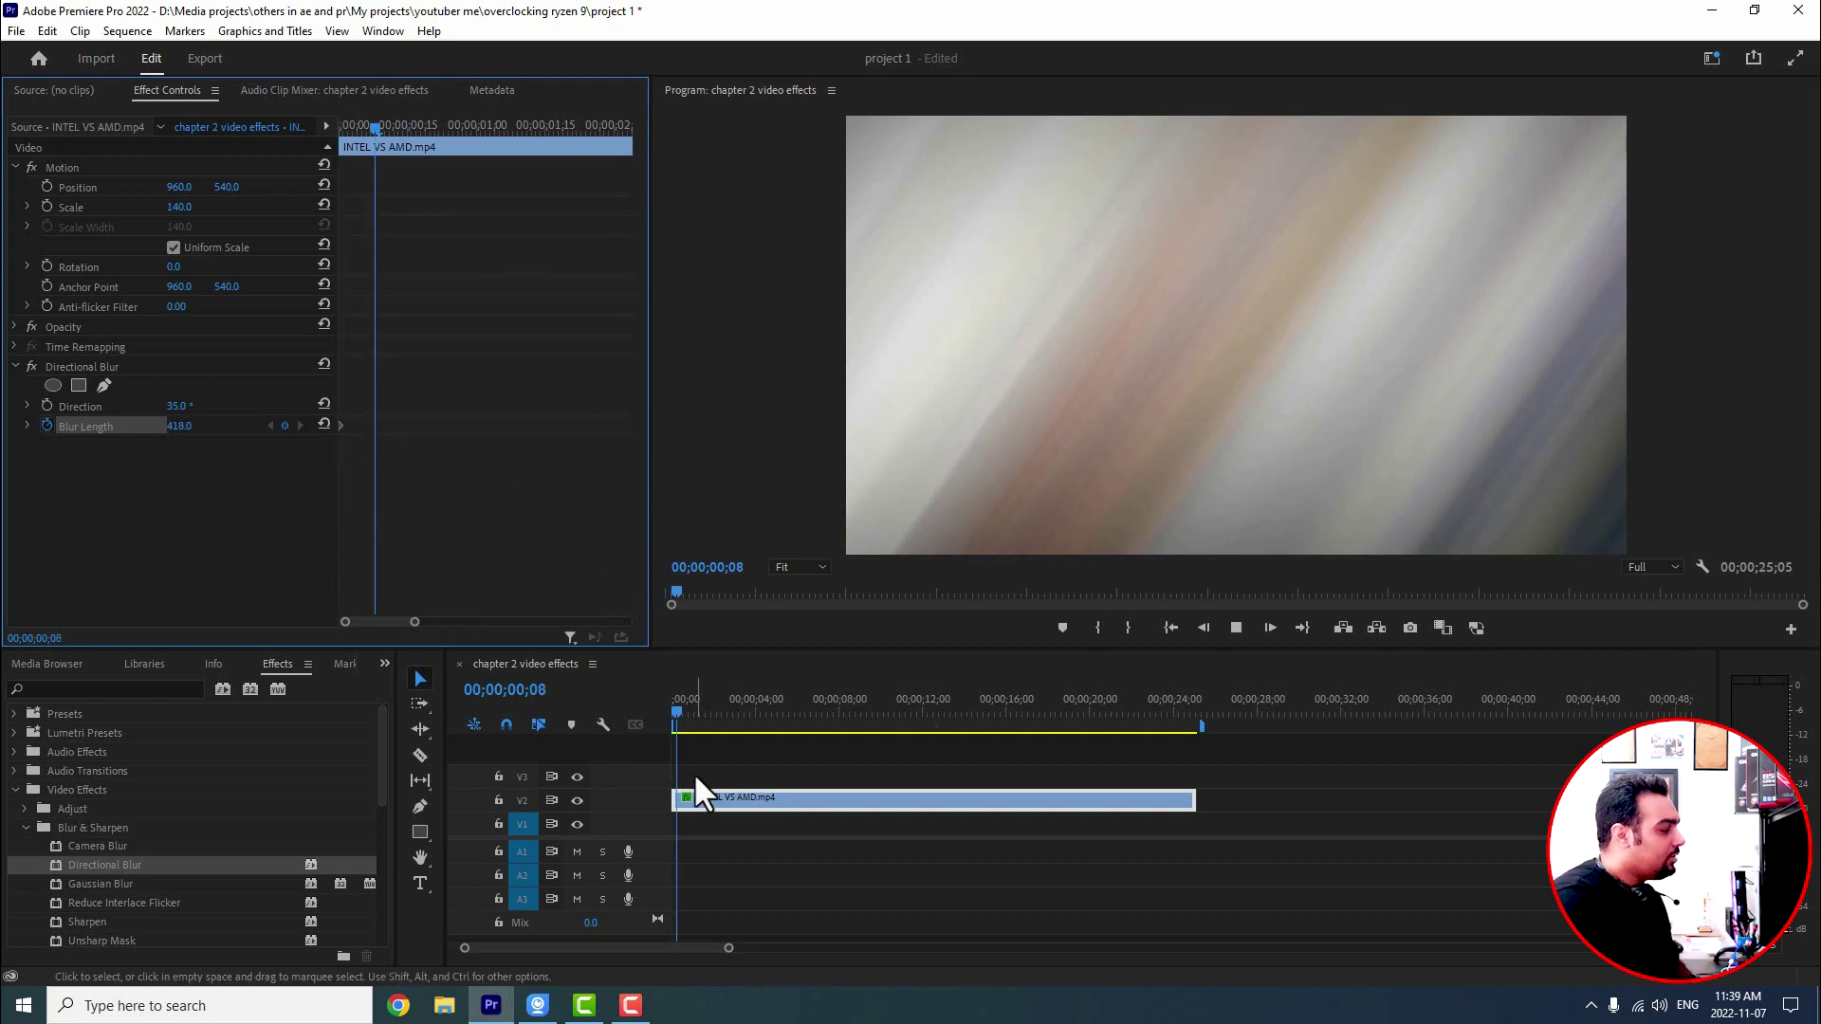
click(180, 428)
text(0)
key(Return)
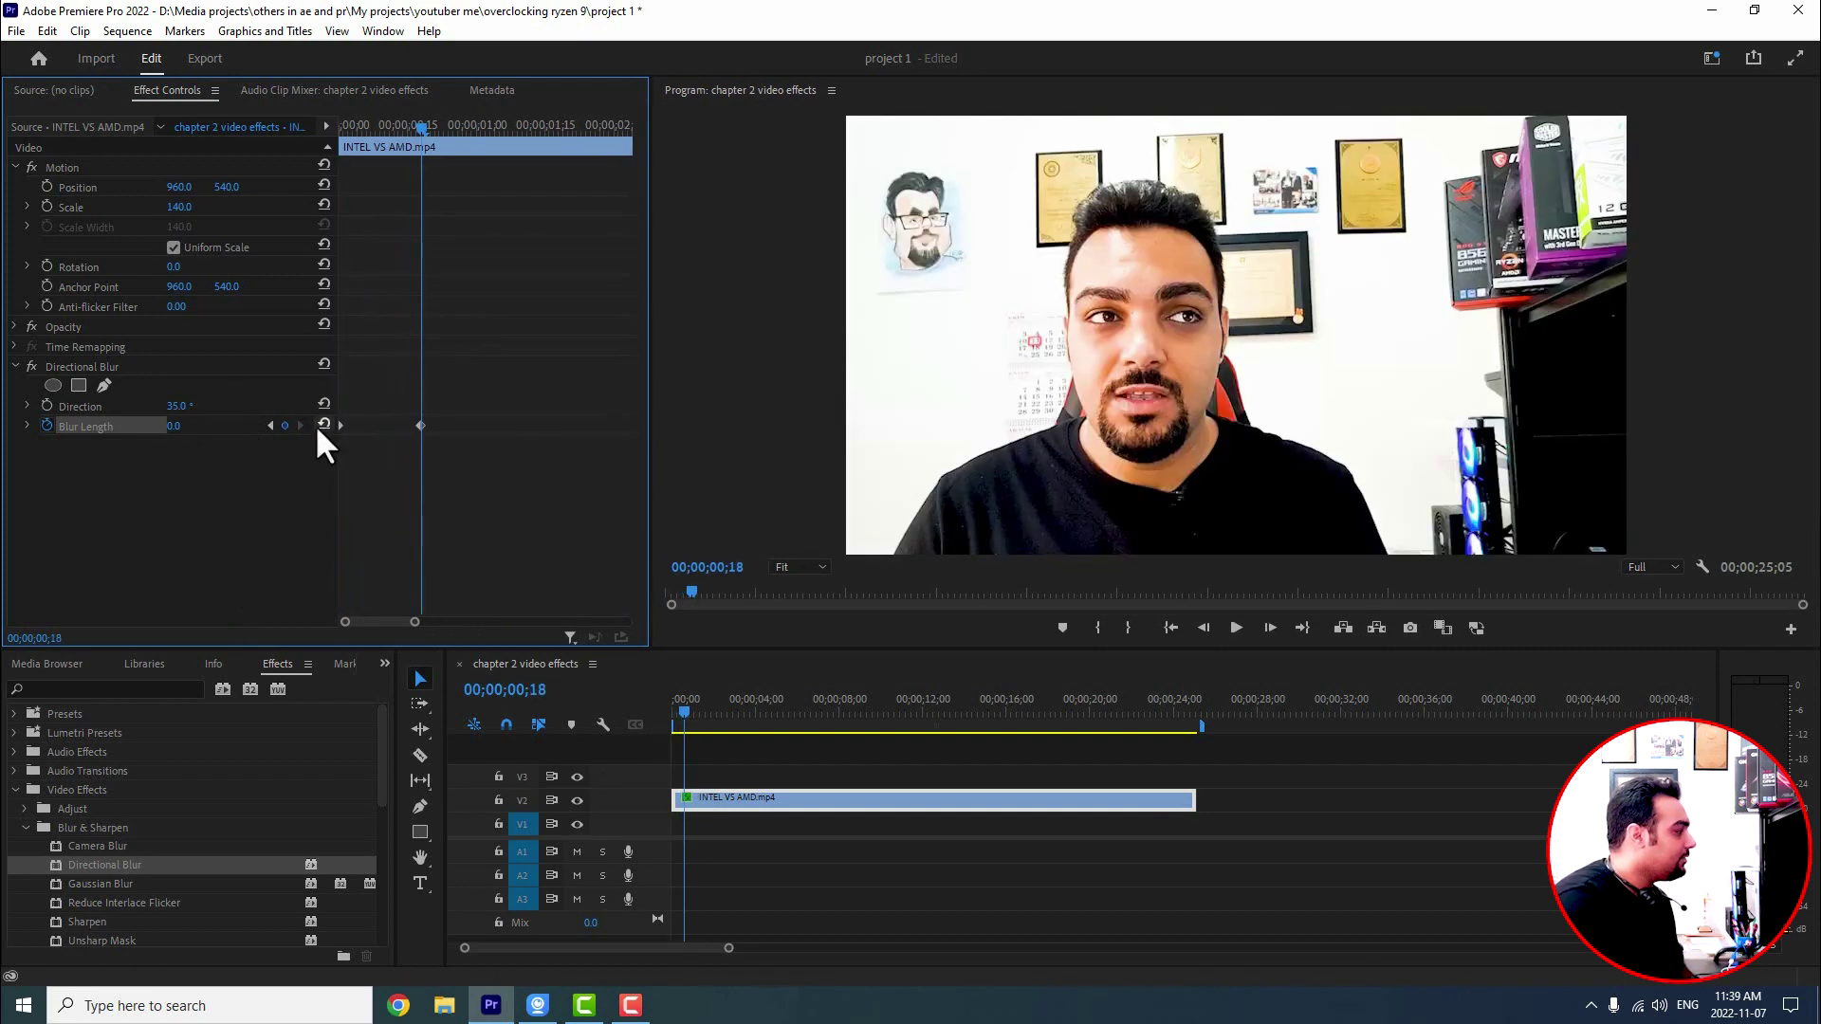
- Play the start of the clip to preview the Directional Blur fading out
key(space)
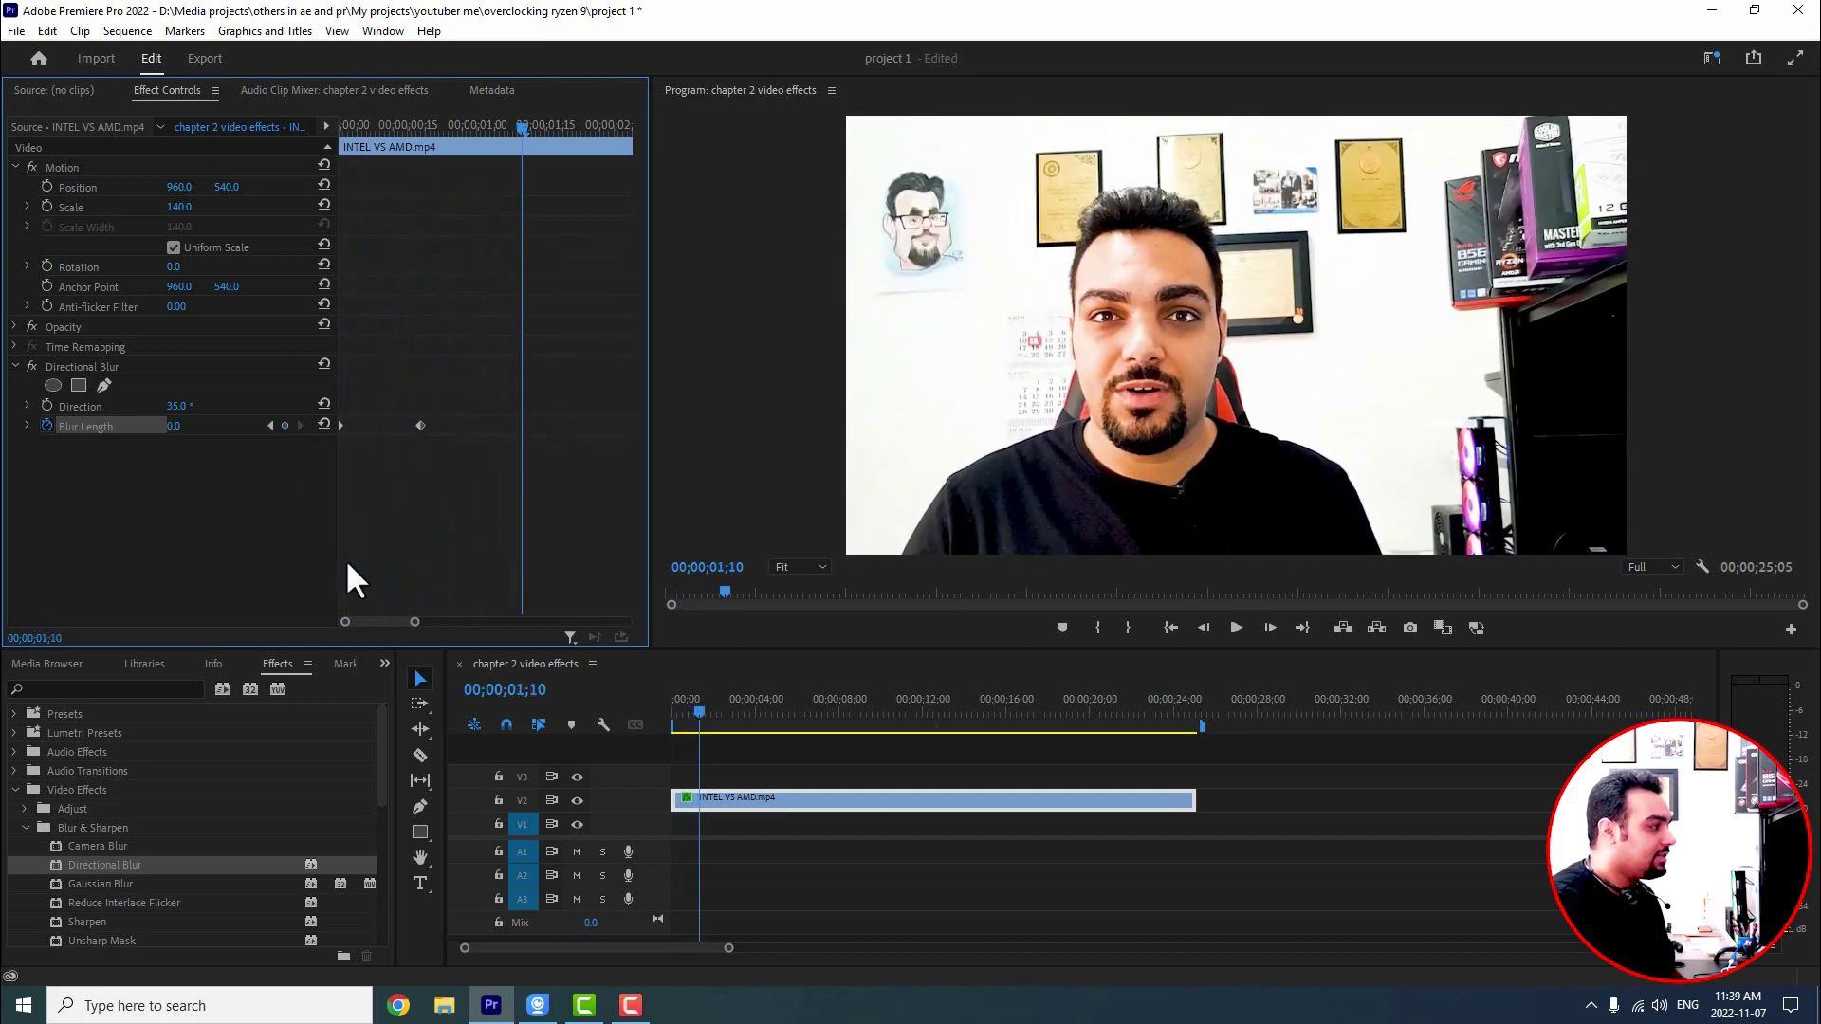
key(Home)
key(space)
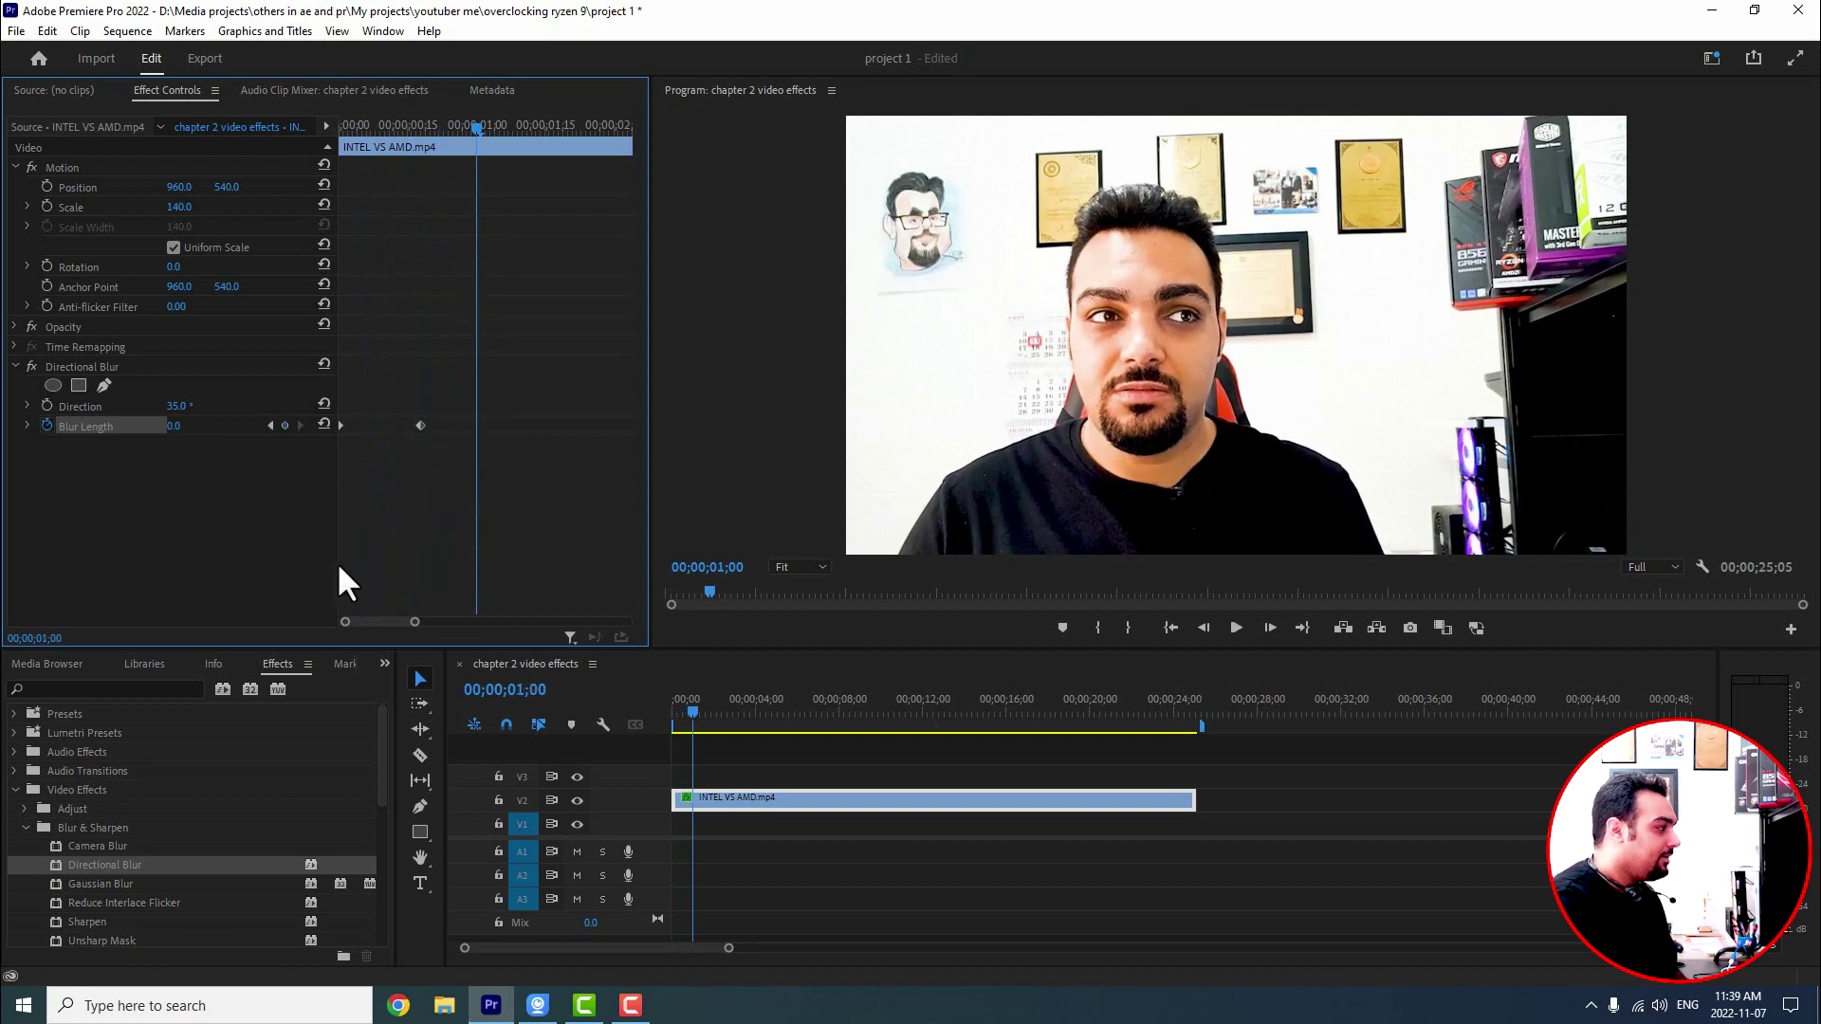
- Shift the second Blur Length keyframe earlier, to about 00;00;00;10, and preview the blur from the first frame
drag(420, 425, 383, 429)
click(385, 128)
drag(384, 125, 222, 151)
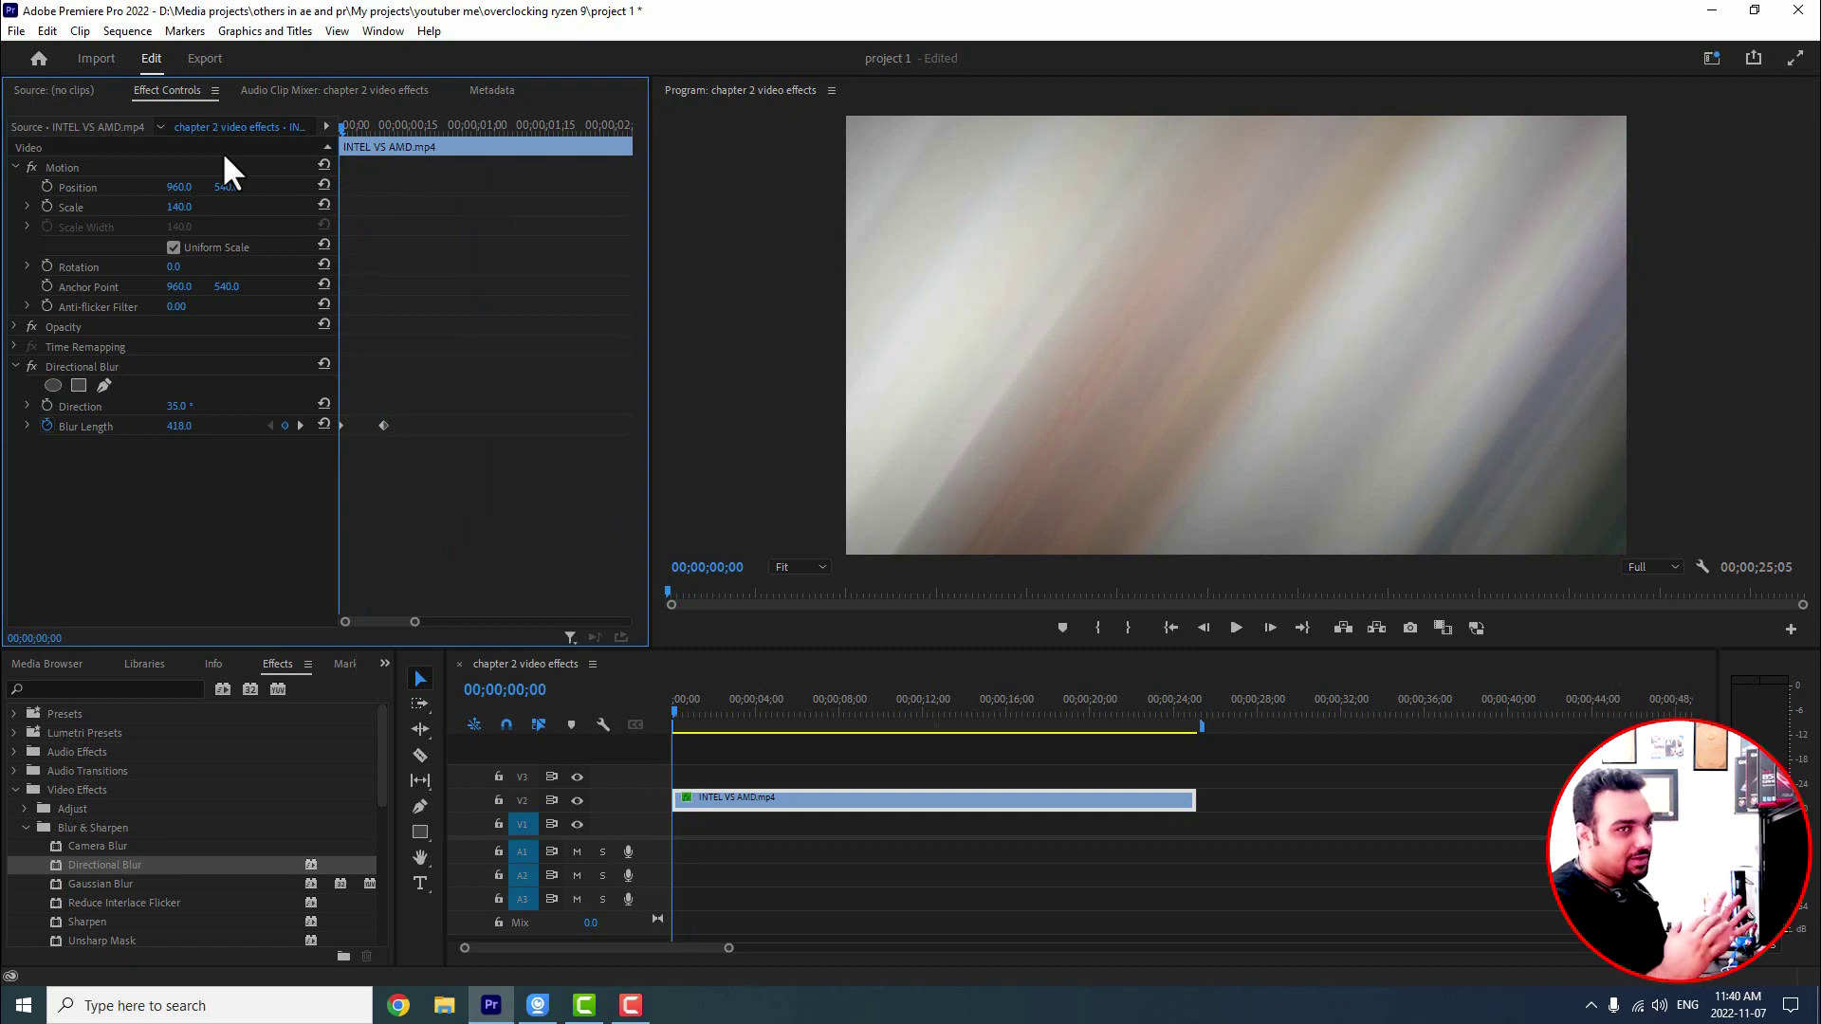
key(space)
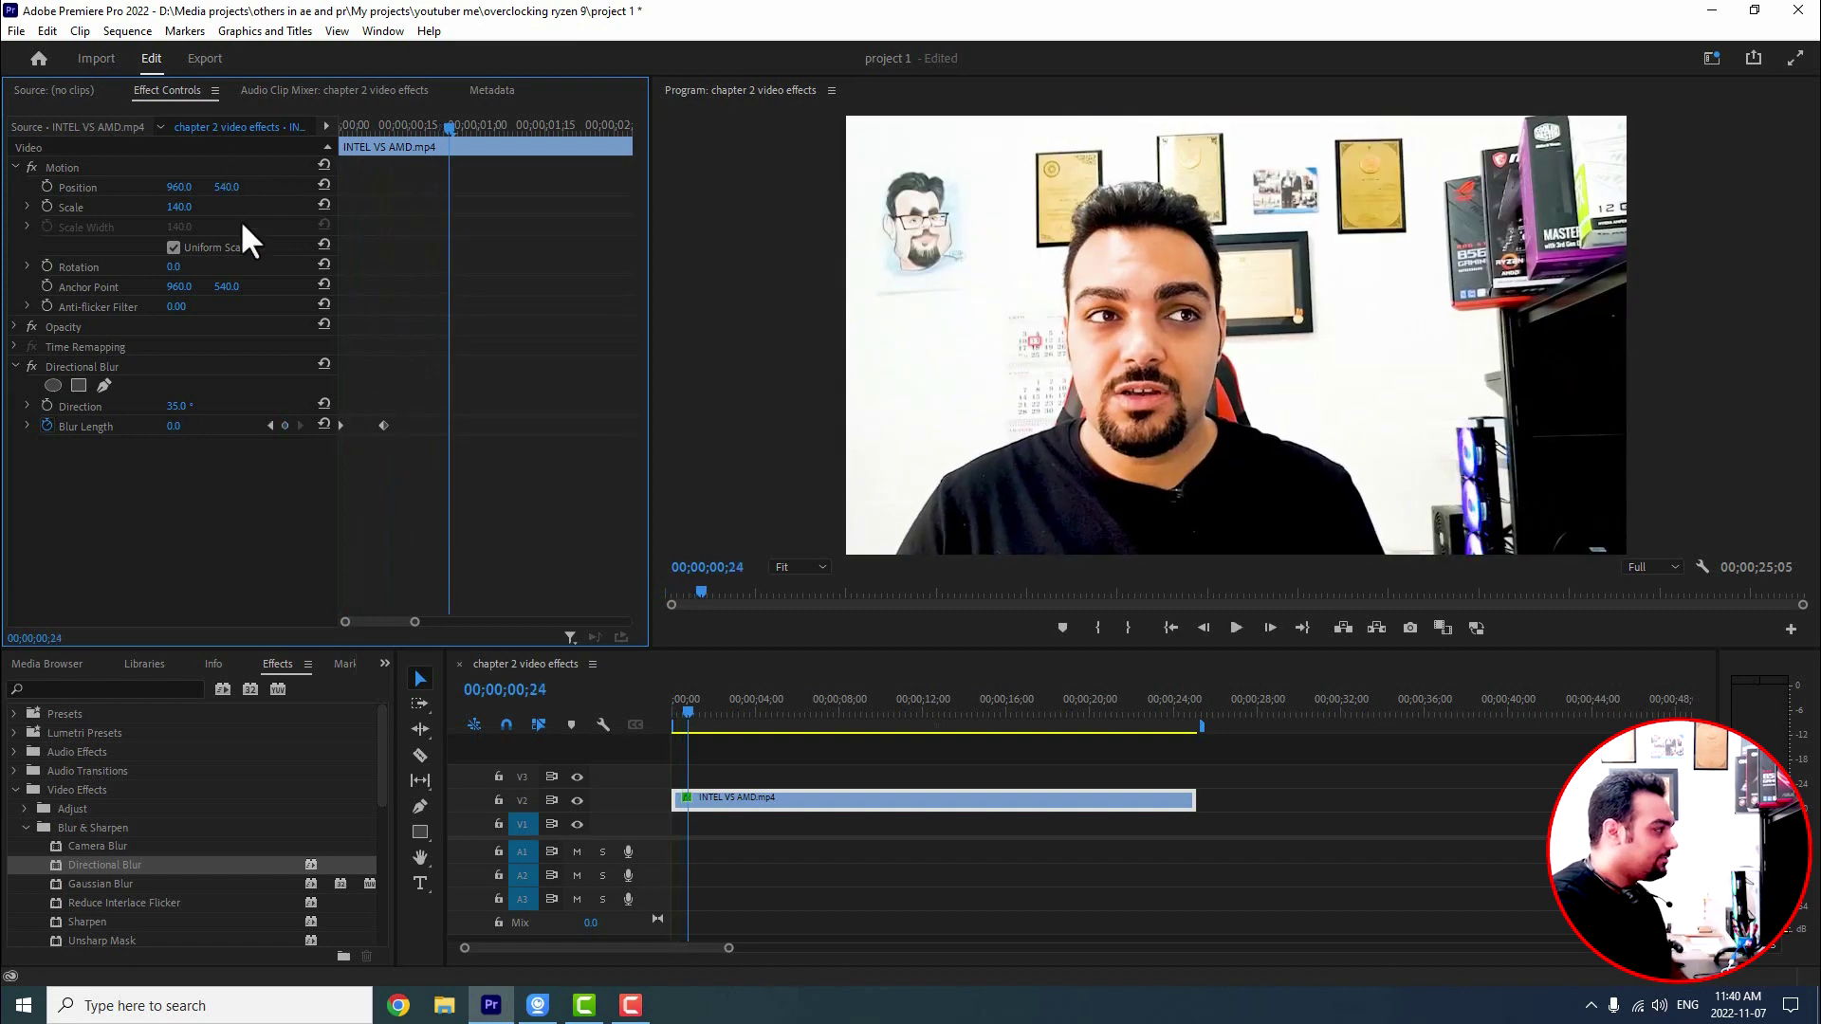
- Shift the second Blur Length keyframe to 00;00;00;05 and play the clip from the beginning
drag(379, 424, 361, 424)
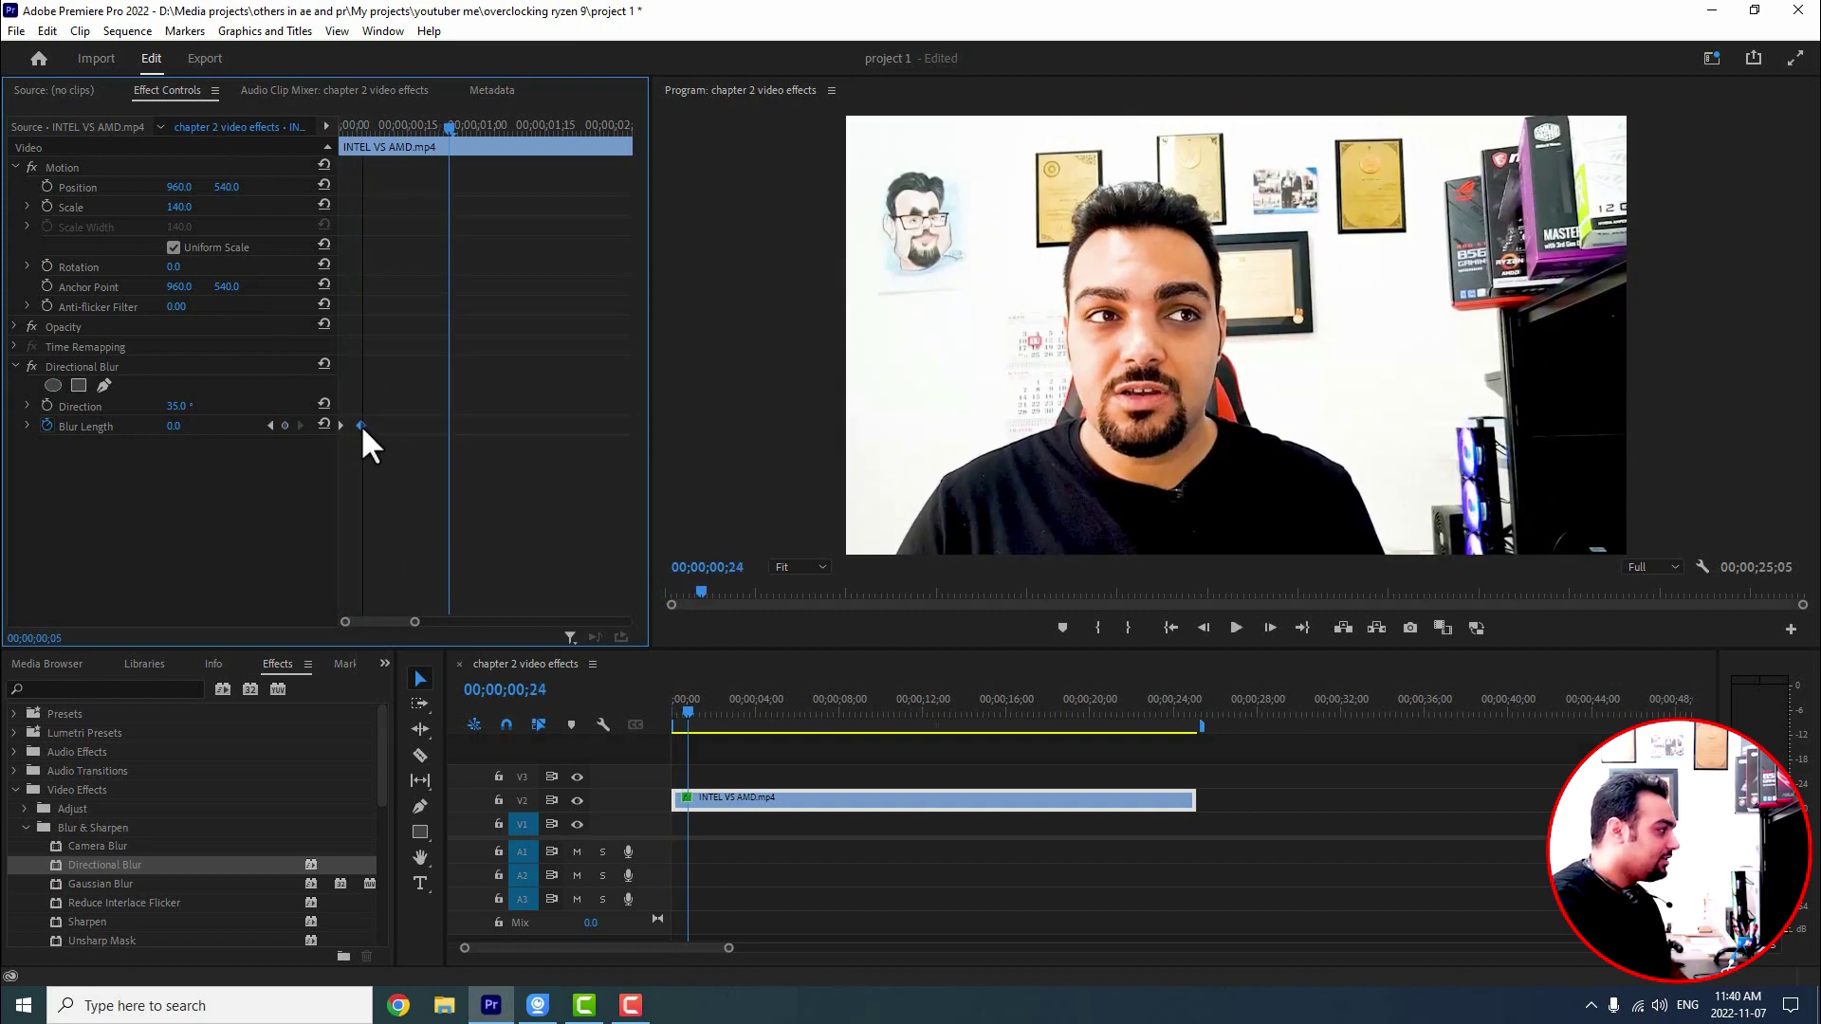
click(351, 125)
key(space)
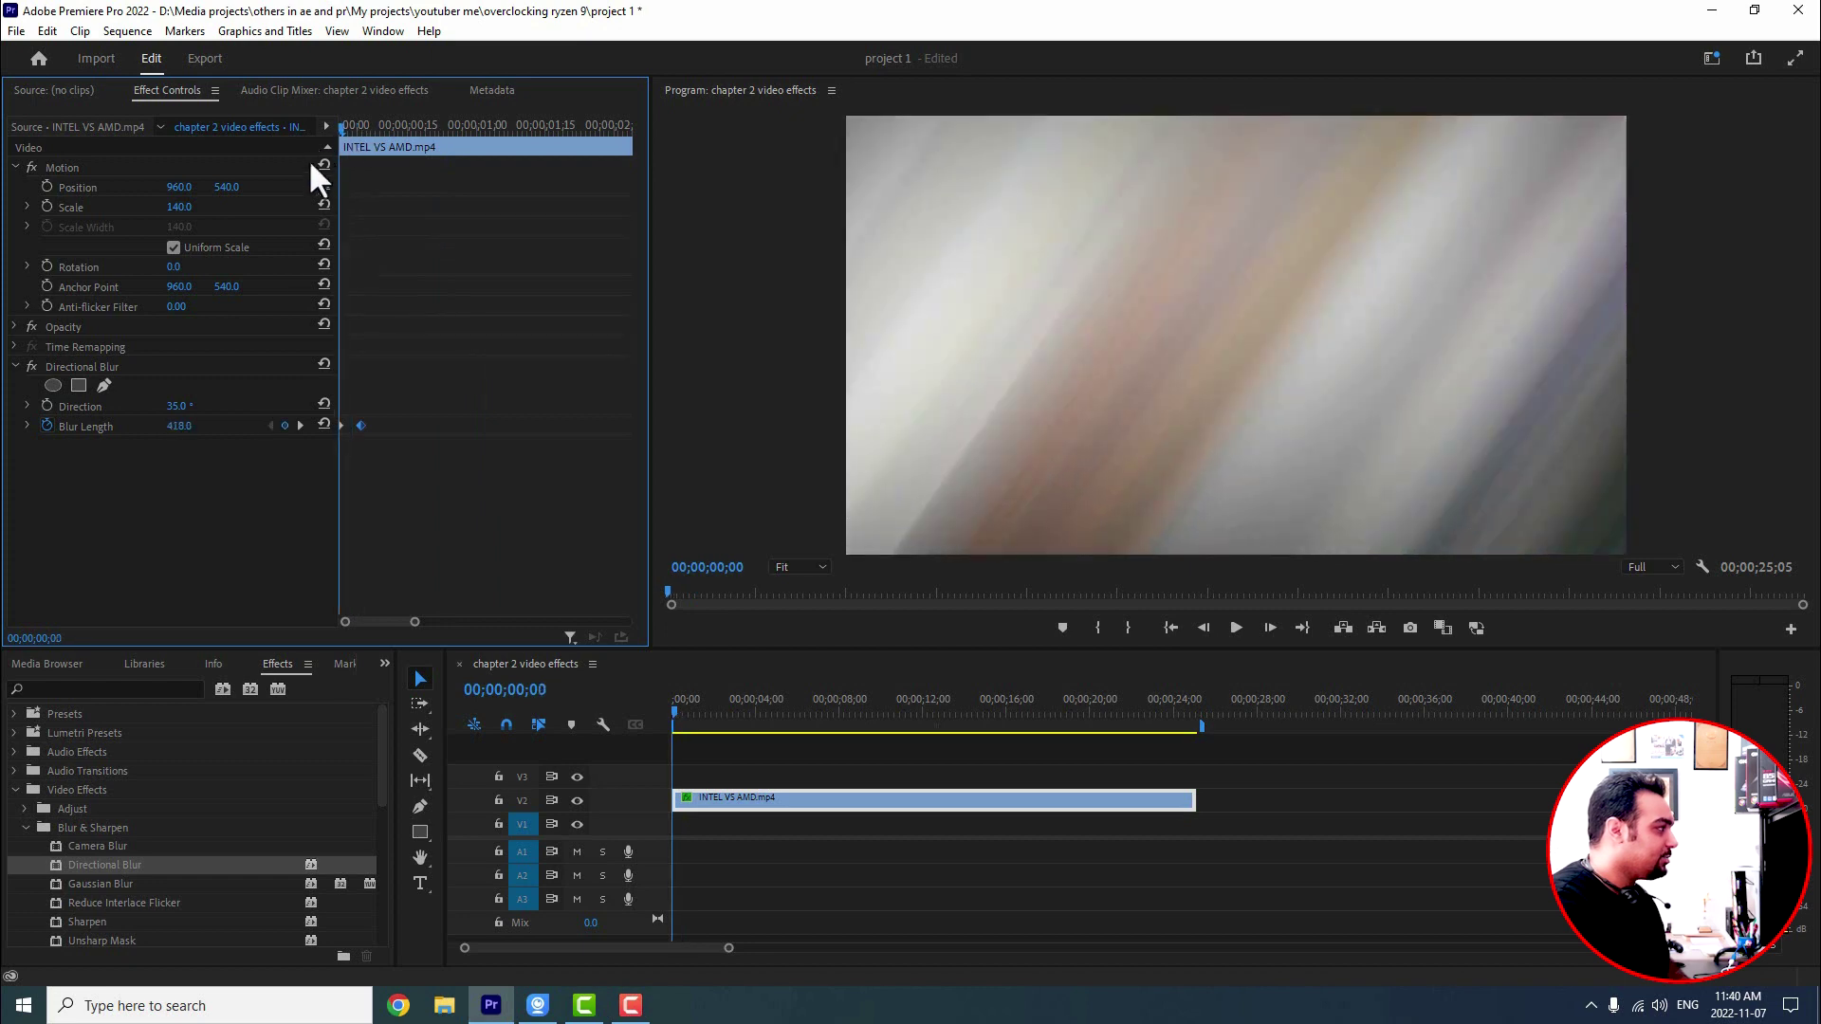
- Place the second Blur Length keyframe at about 00;00;00;09 and preview the transition from the clip's start
drag(360, 425, 378, 425)
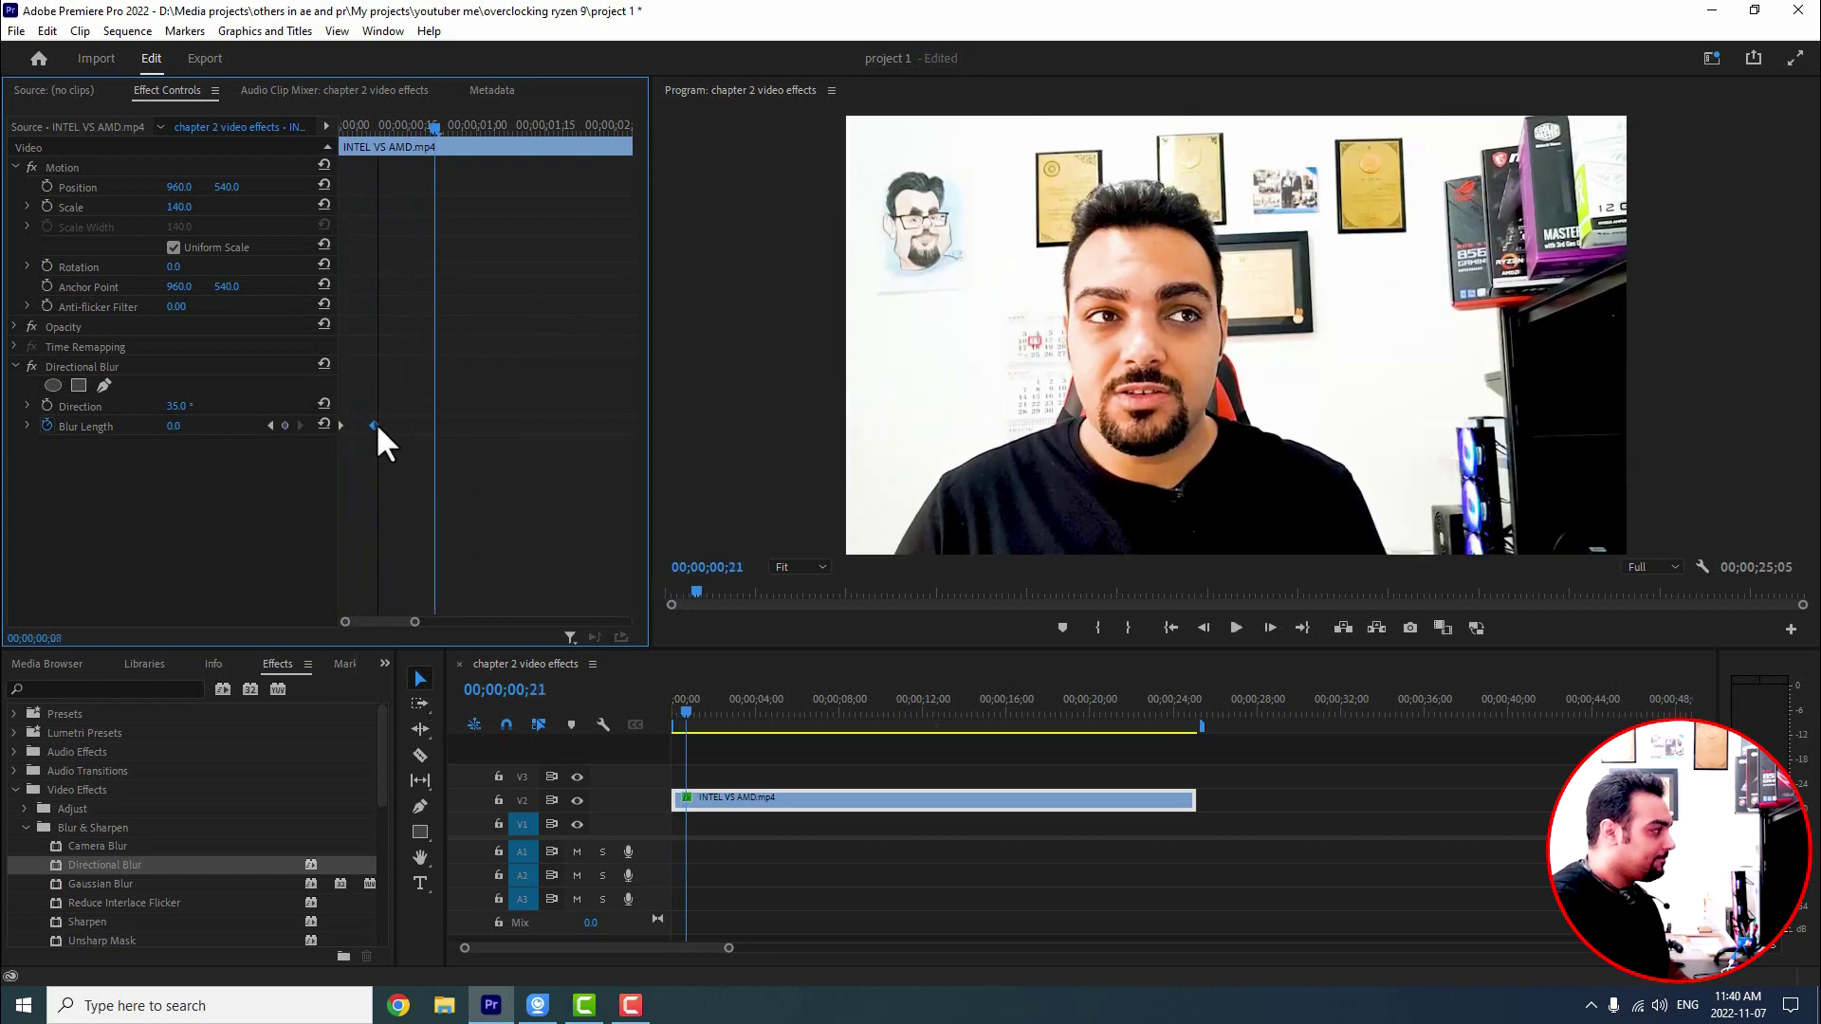
click(375, 131)
key(Home)
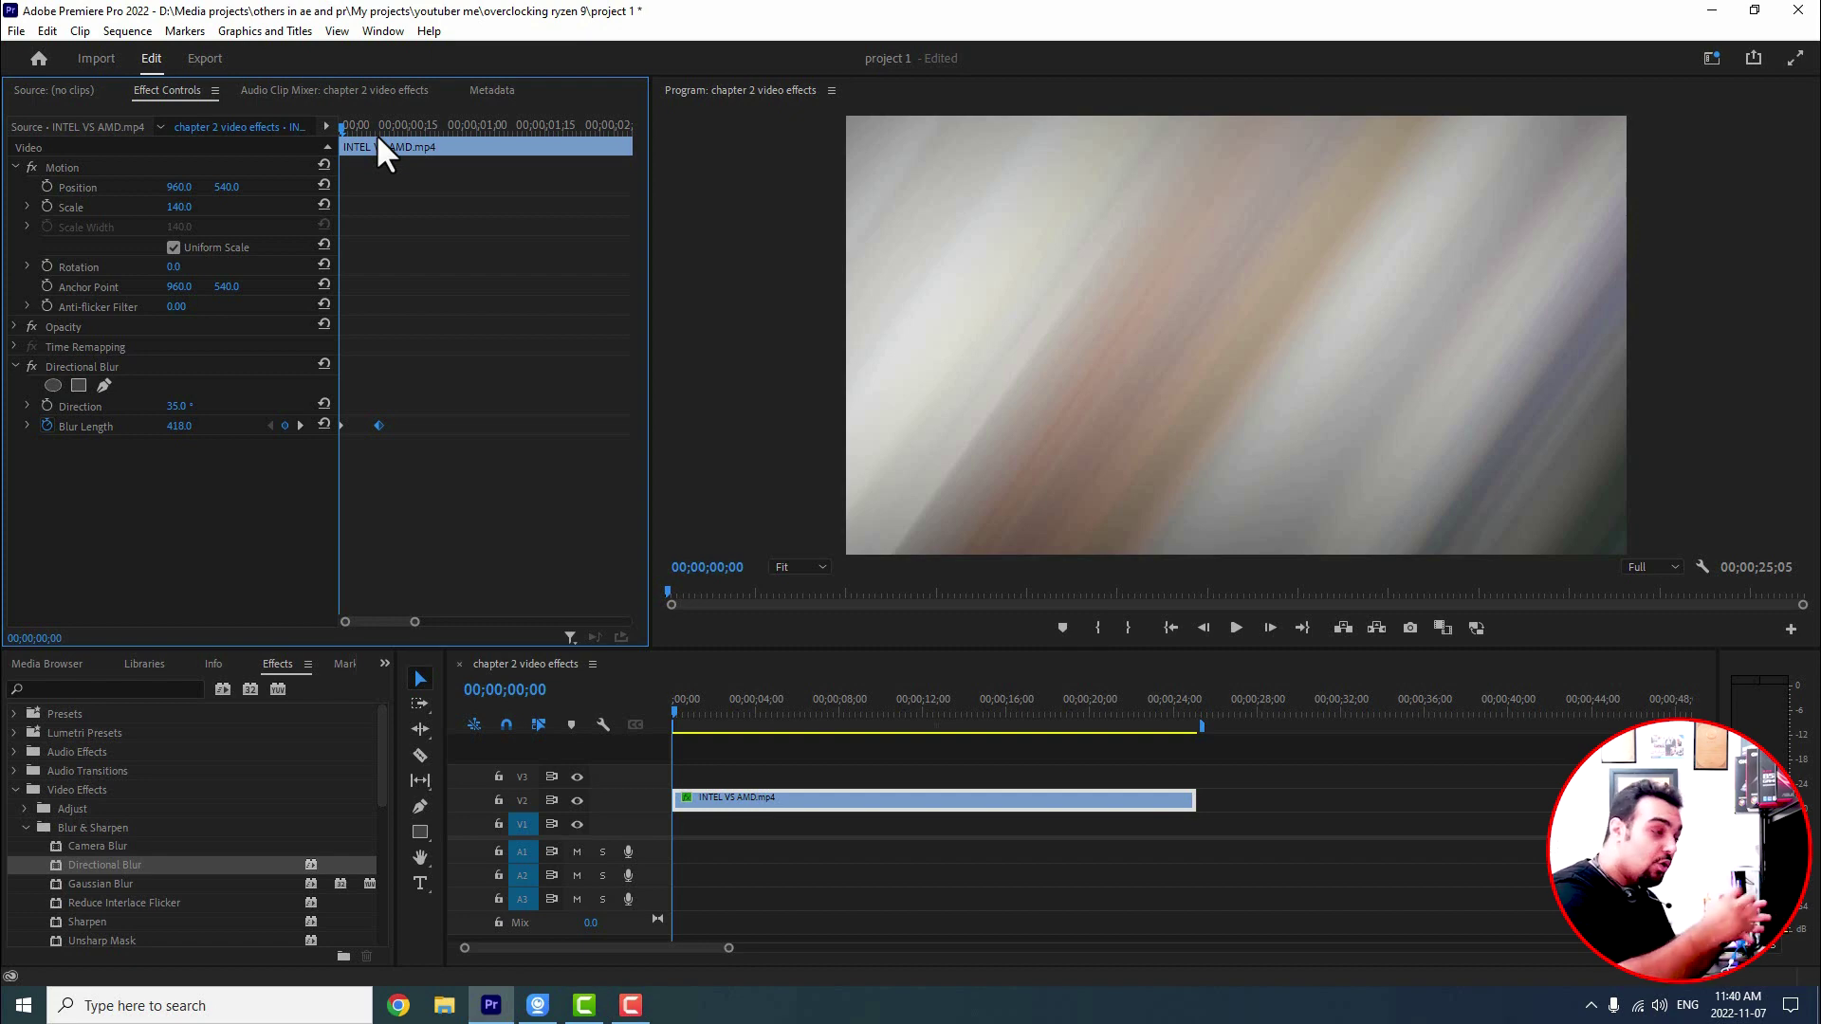
key(space)
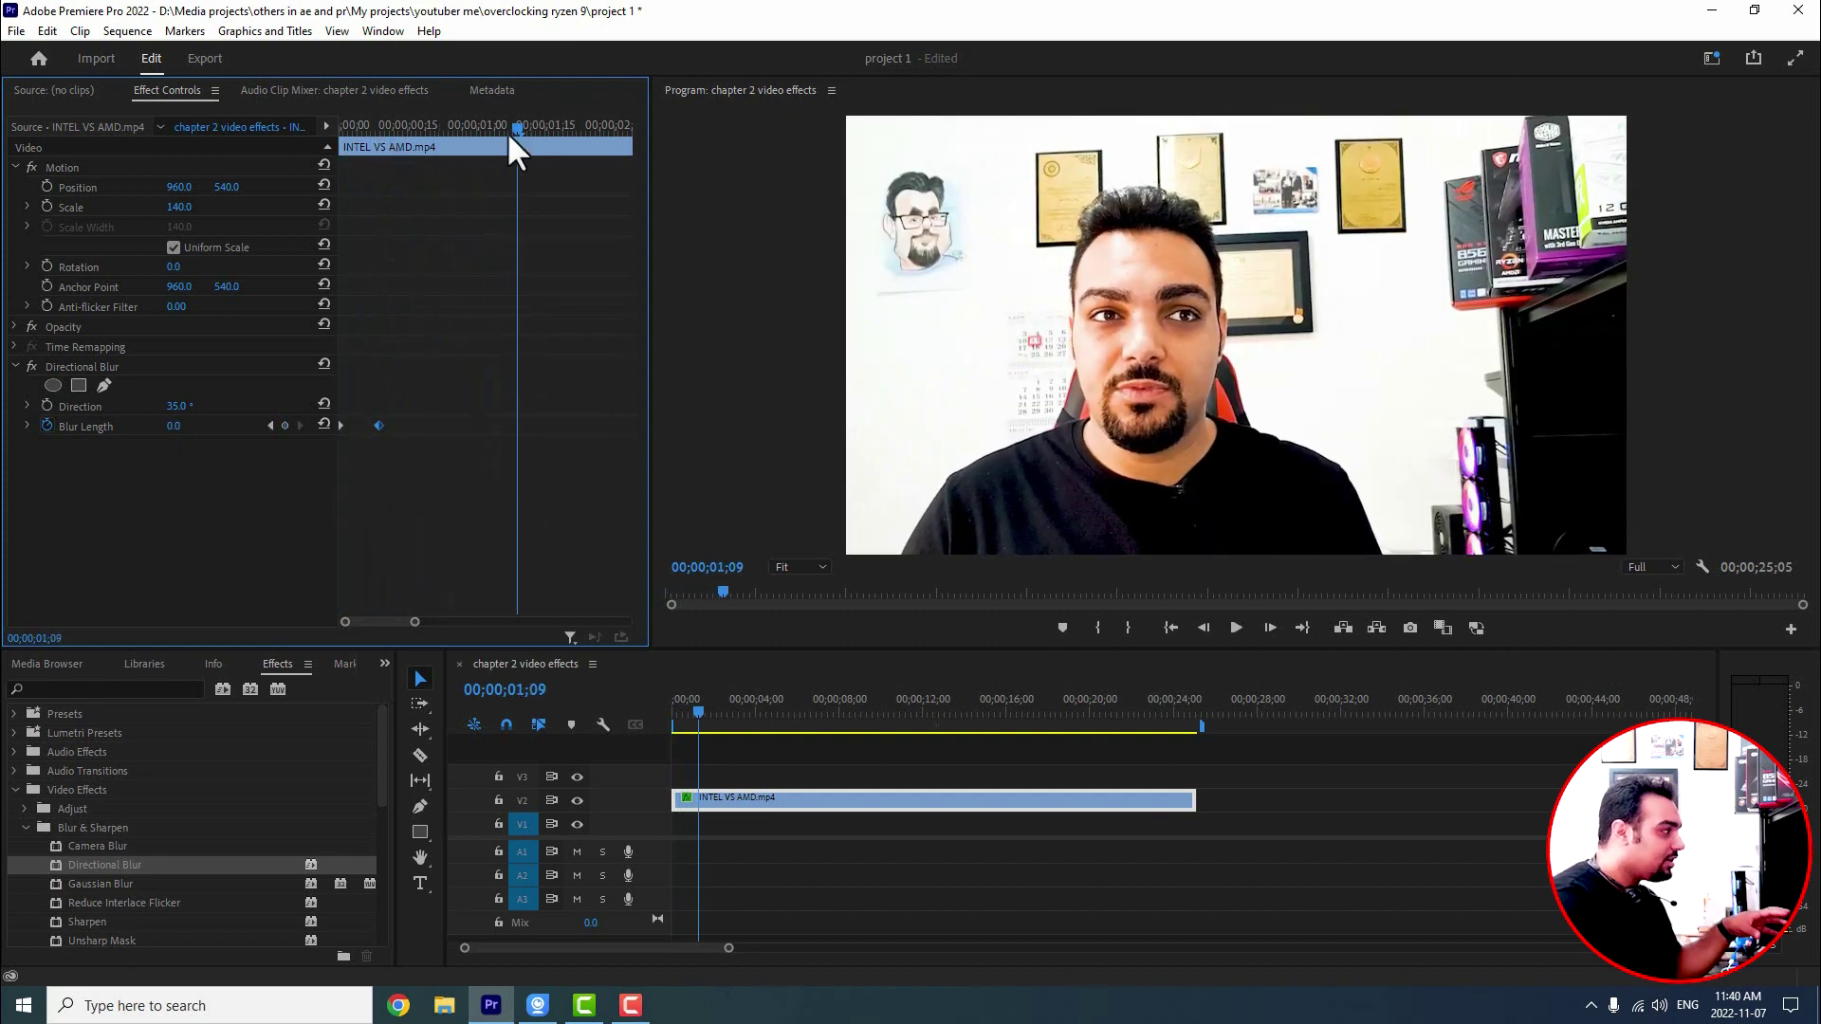
- Keyframe the blur's Direction at the first frame and set it to 61° at the second Blur Length keyframe
drag(515, 124, 55, 194)
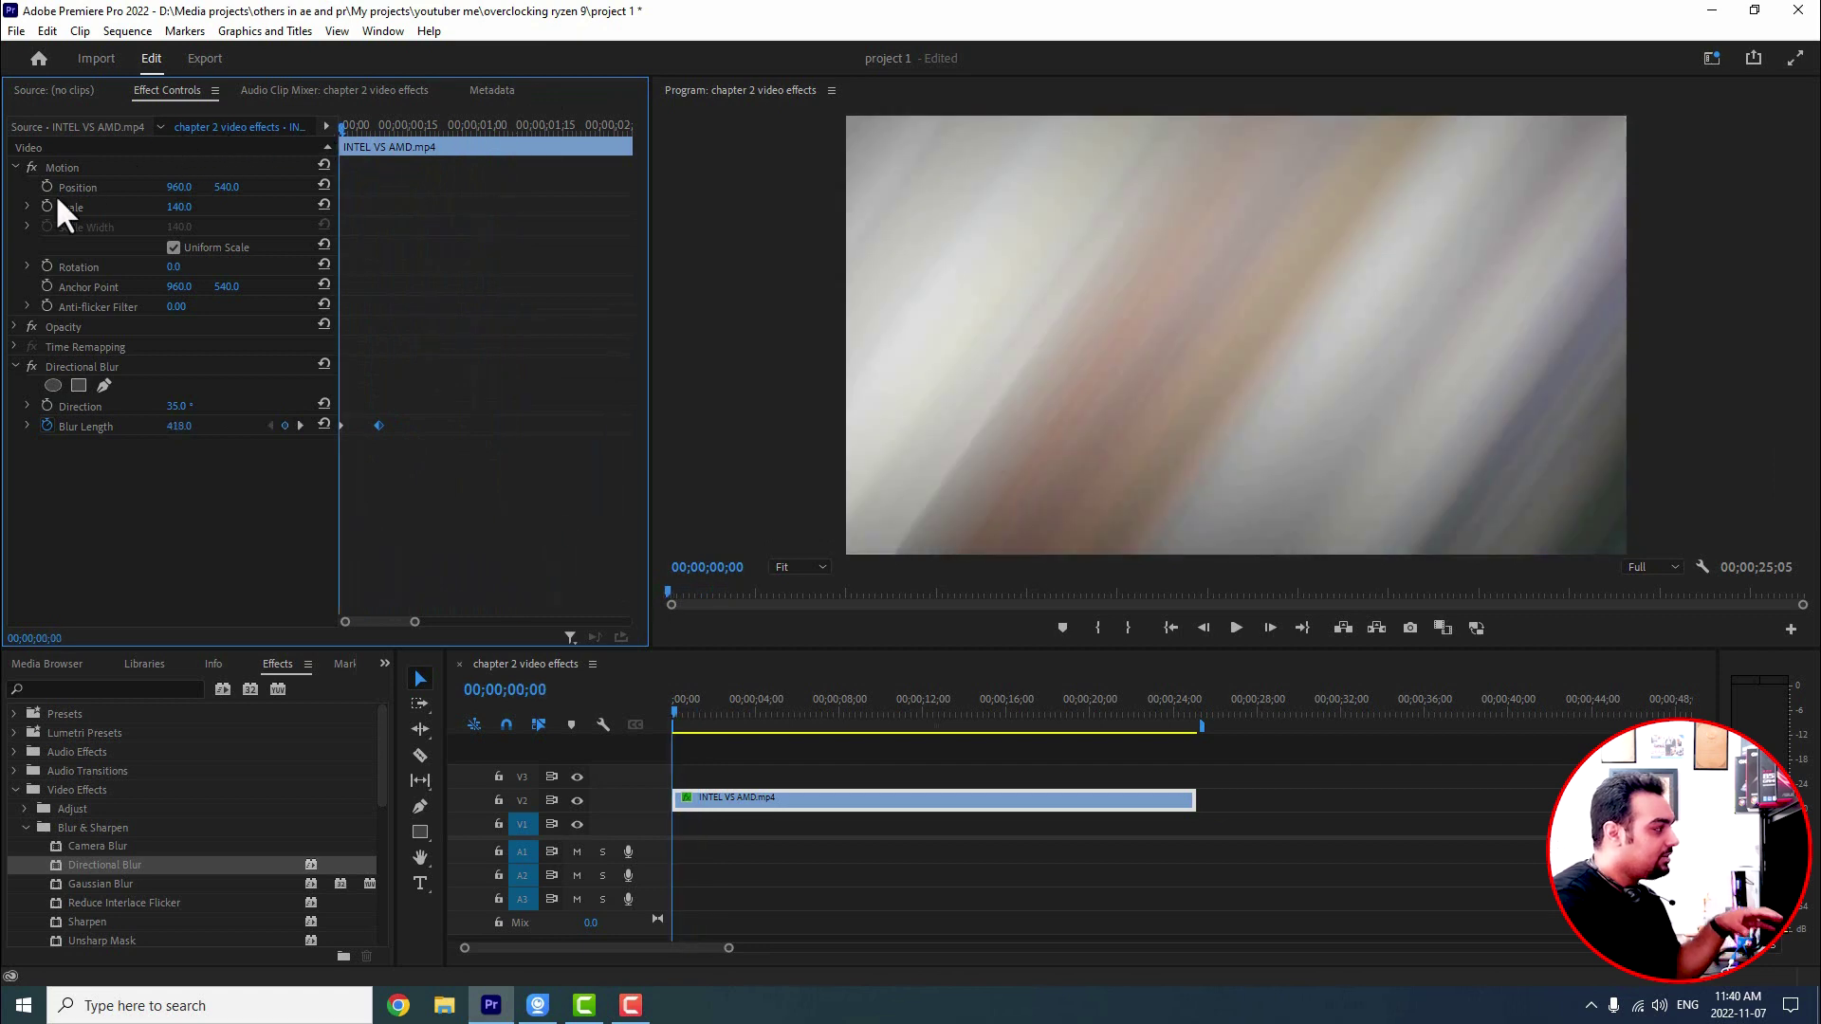
click(46, 405)
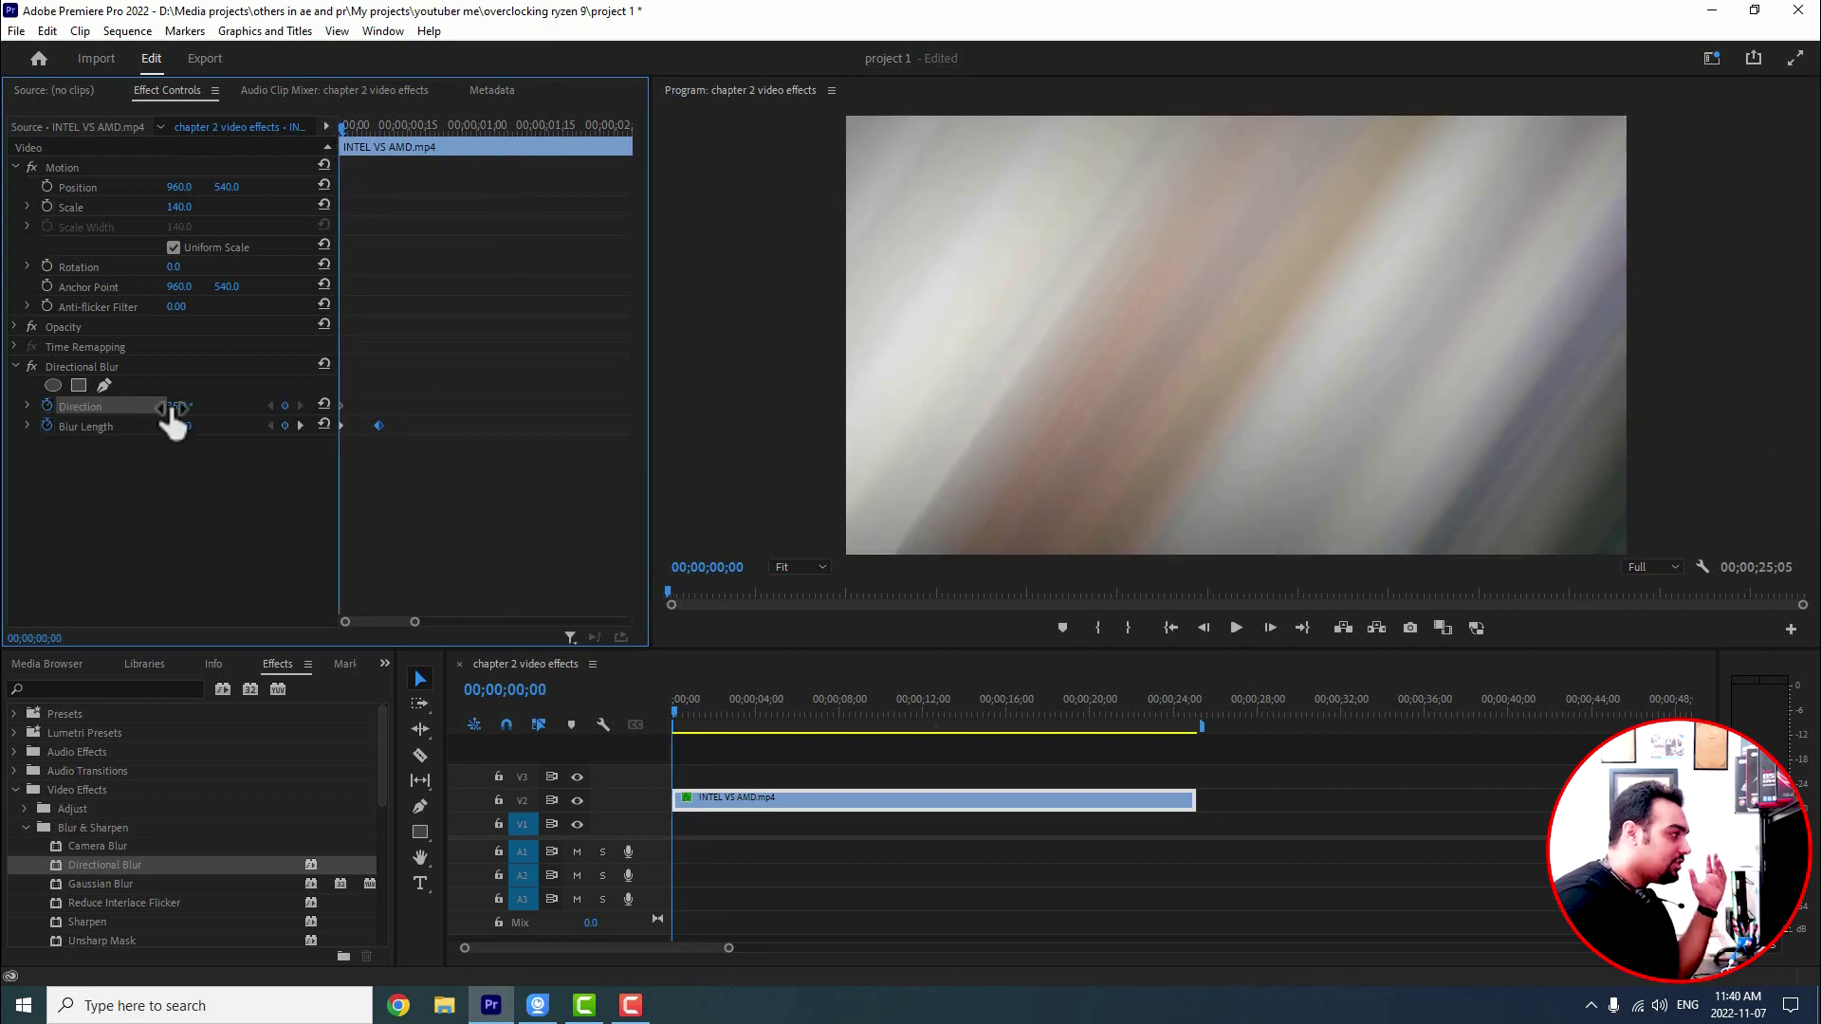
key(space)
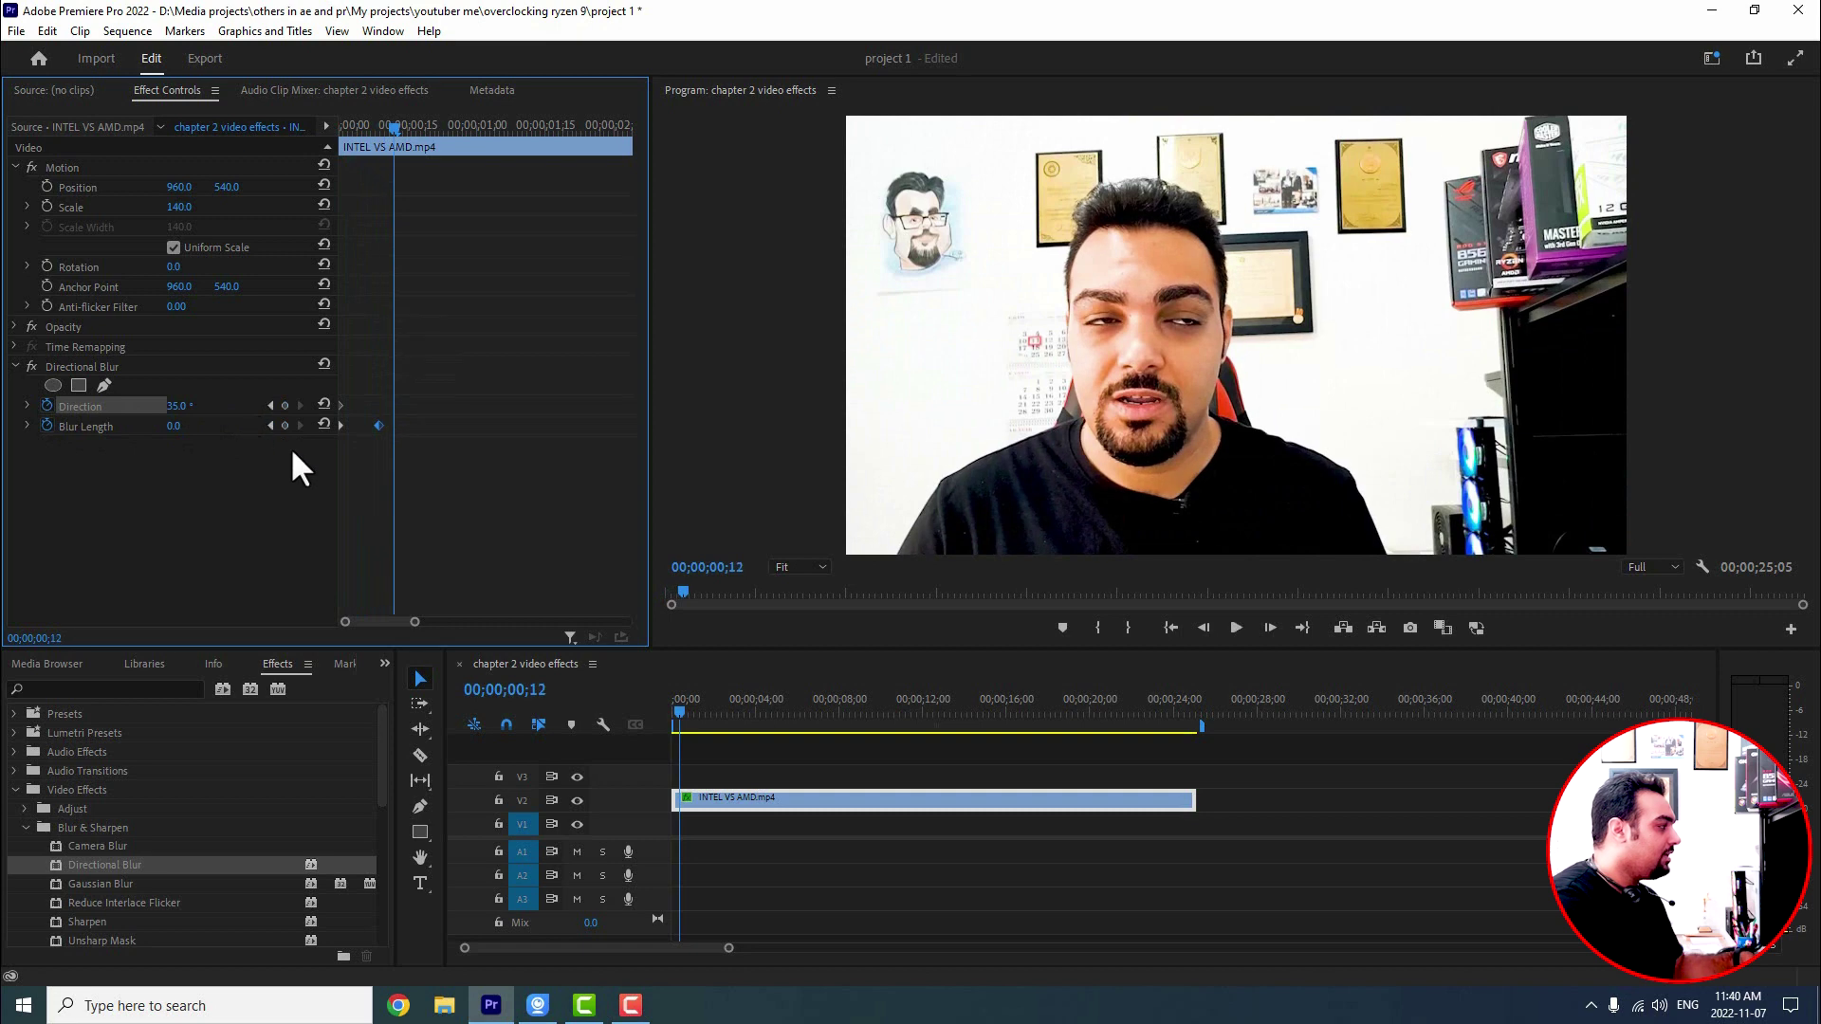
click(269, 424)
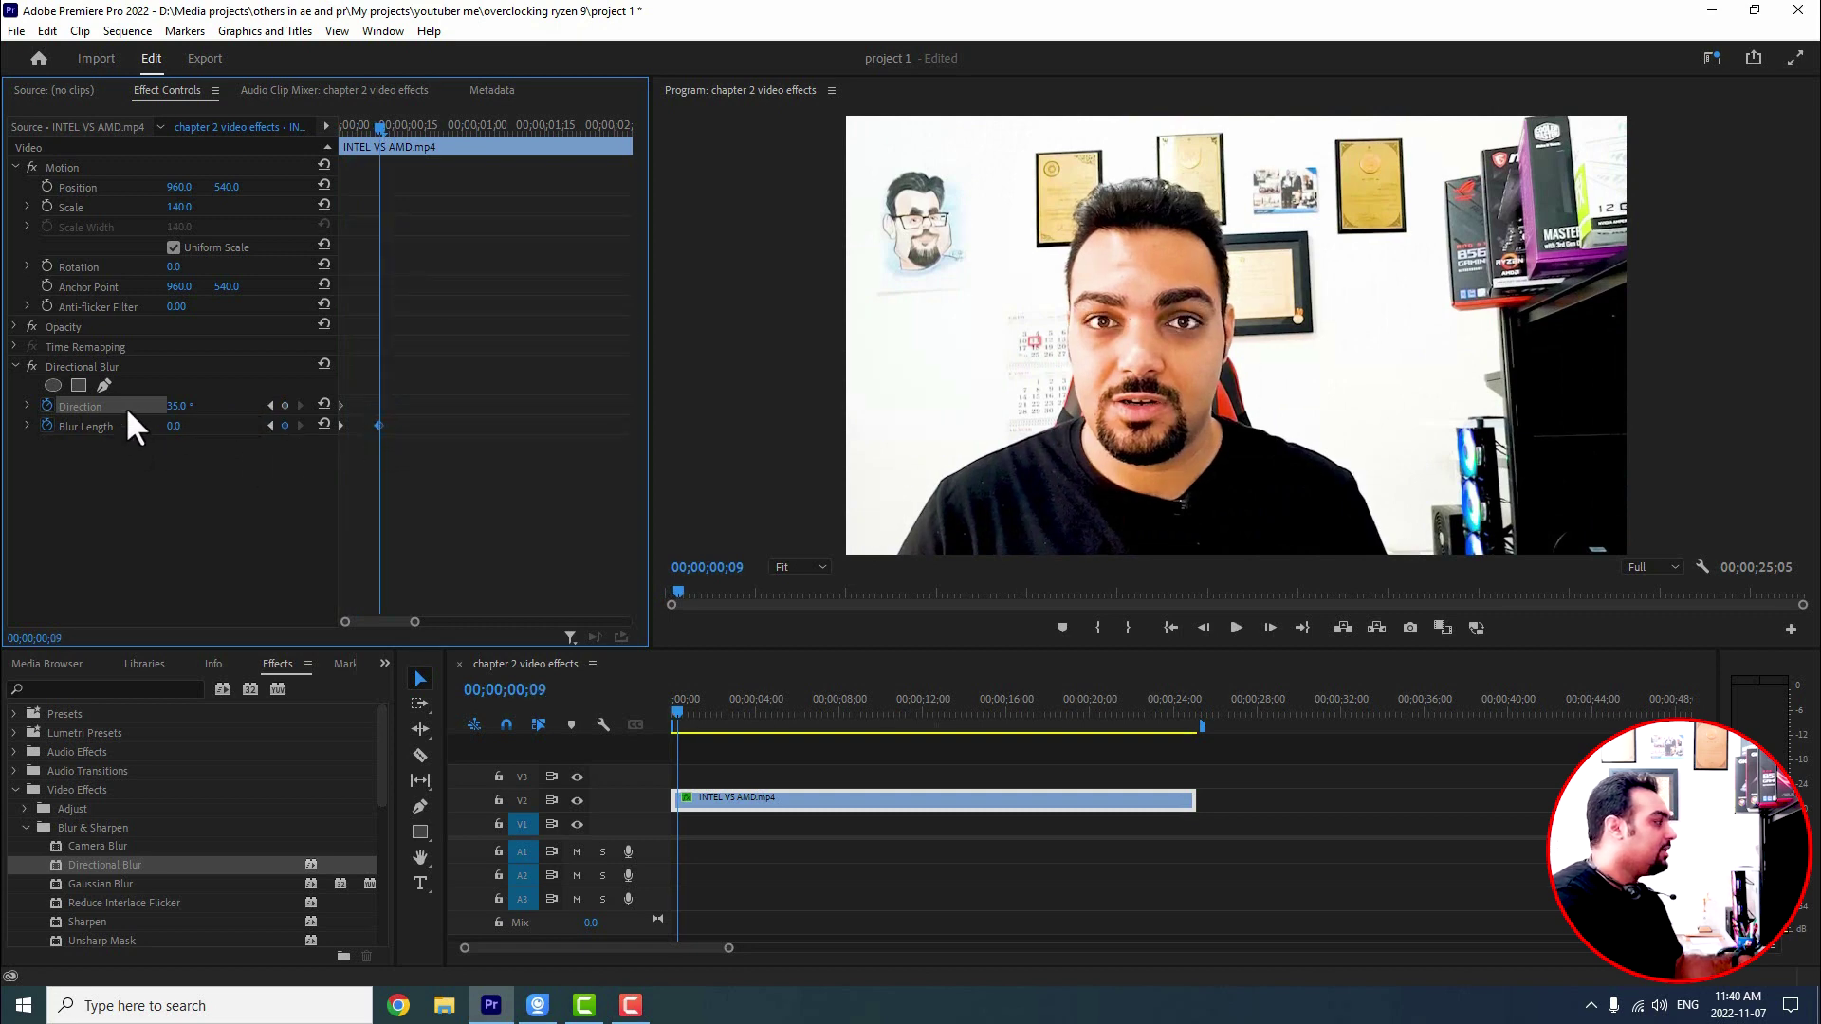
drag(181, 408, 249, 465)
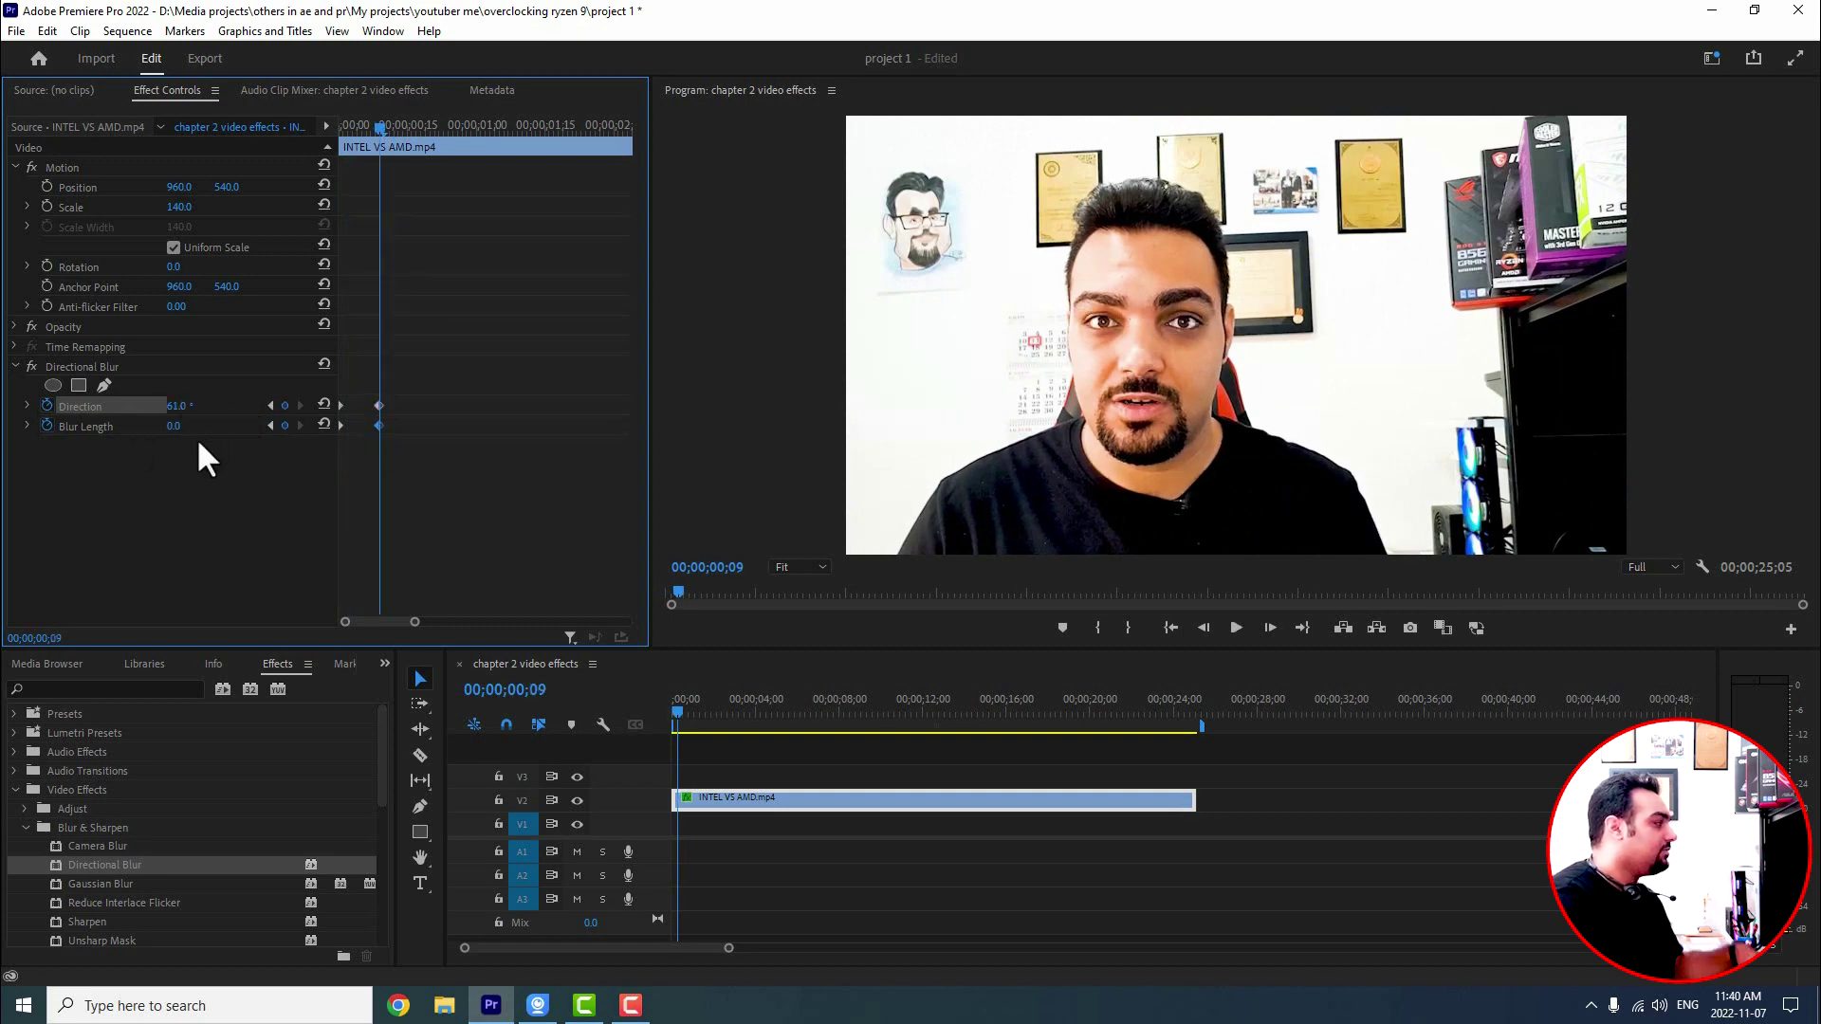
- Play and scrub through the opening frames to review the animated blur direction
key(space)
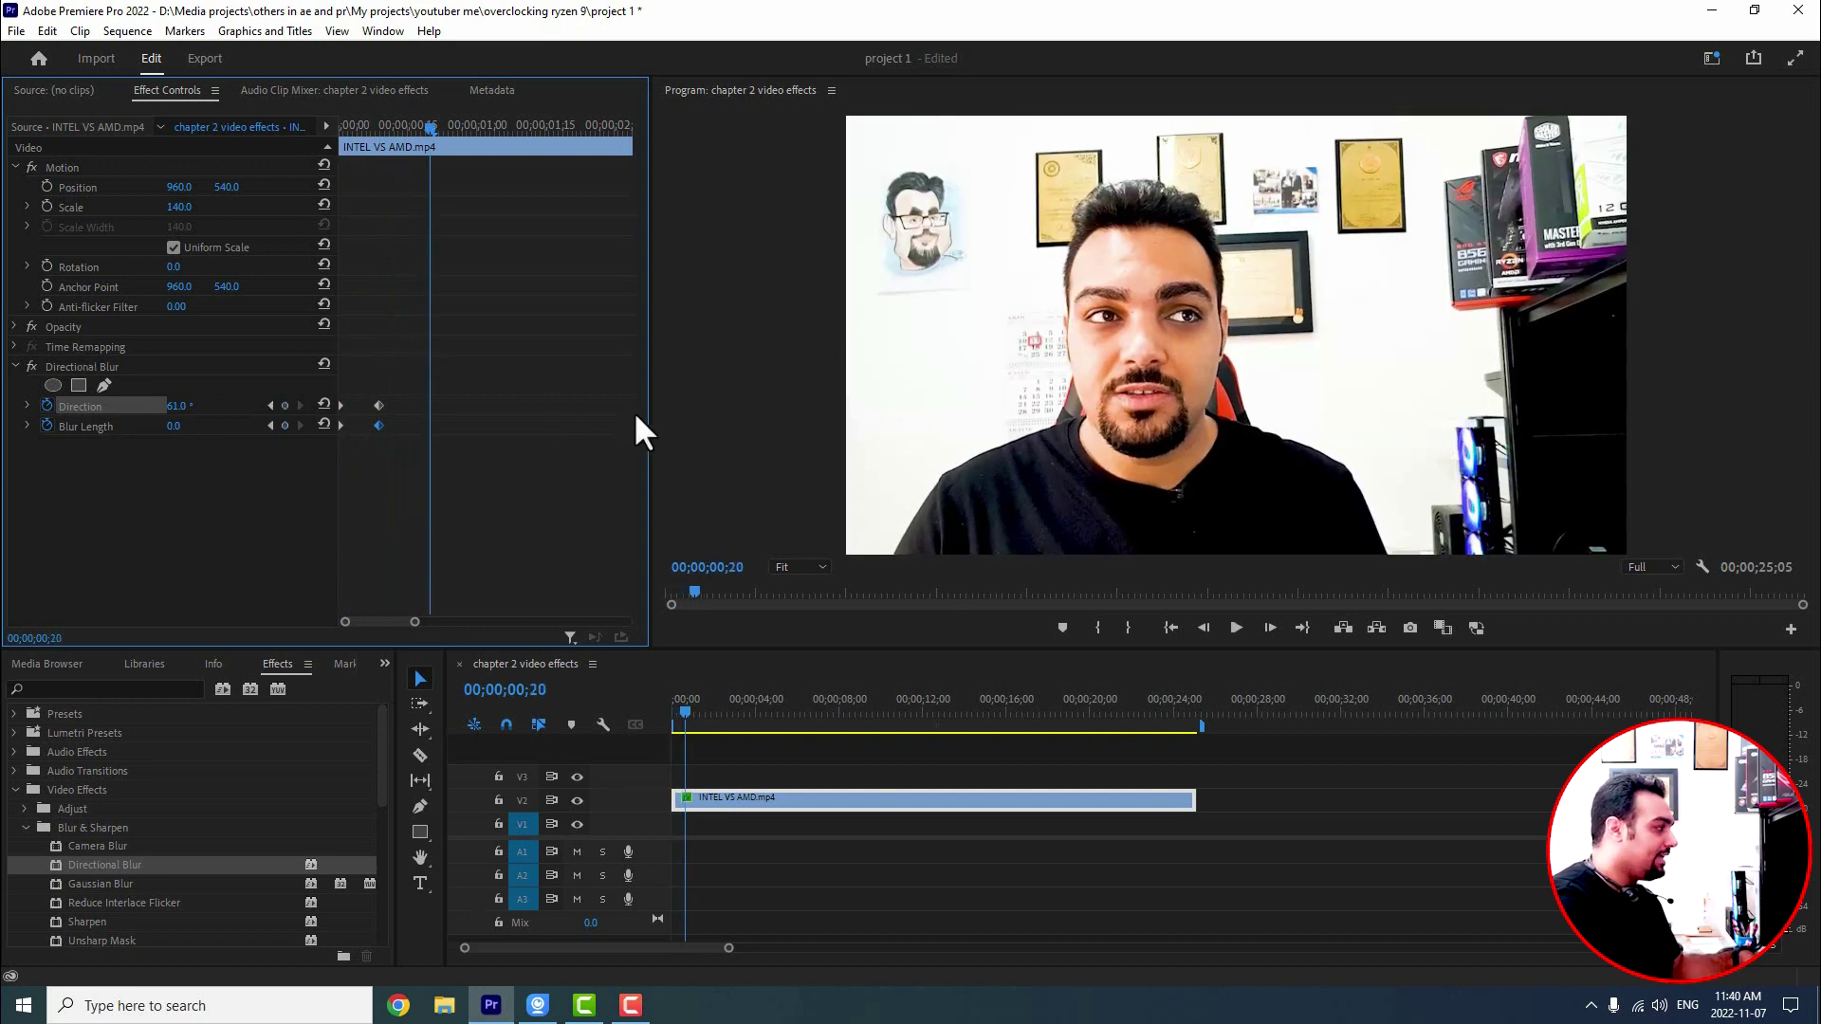
click(341, 129)
drag(341, 129, 379, 129)
- Move the second Direction and Blur Length keyframes together to about 00;00;01;00 and play from the first frame
drag(401, 373, 475, 417)
drag(353, 121, 341, 131)
key(space)
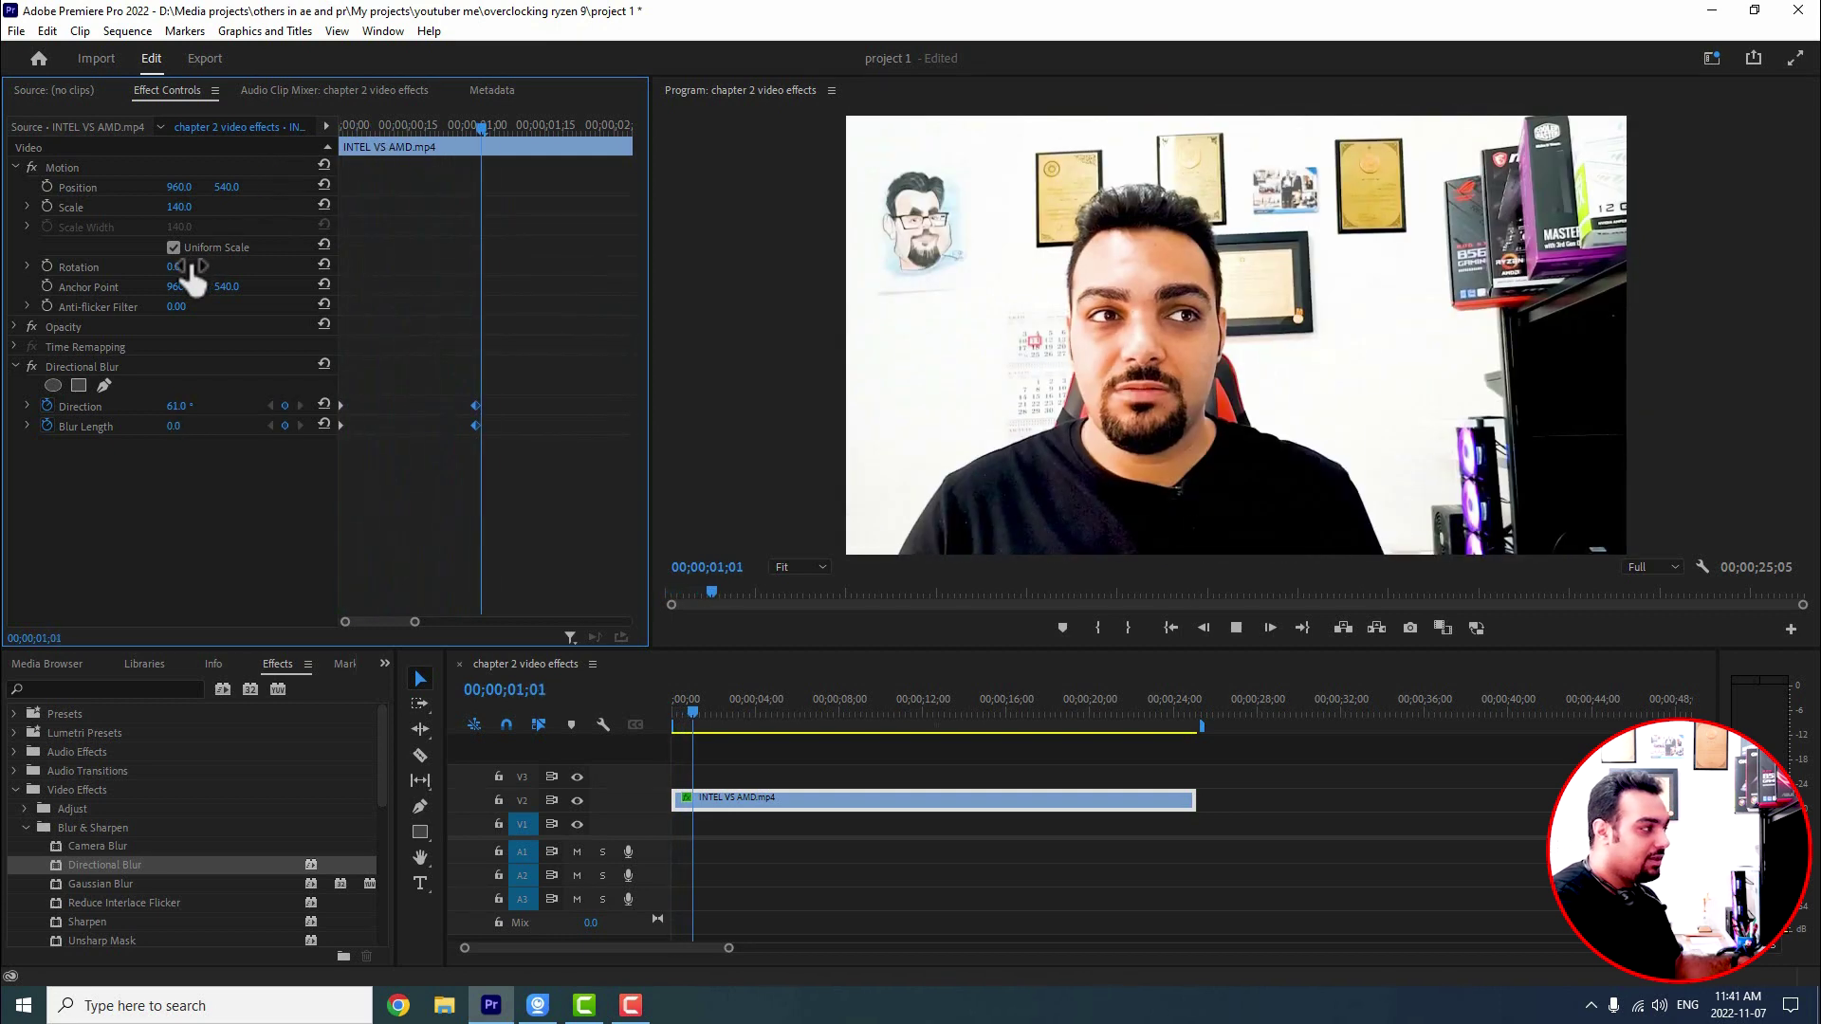
- Replay the clip's opening twice from the first frame to review the one-second Directional Blur transition
key(space)
key(Home)
key(space)
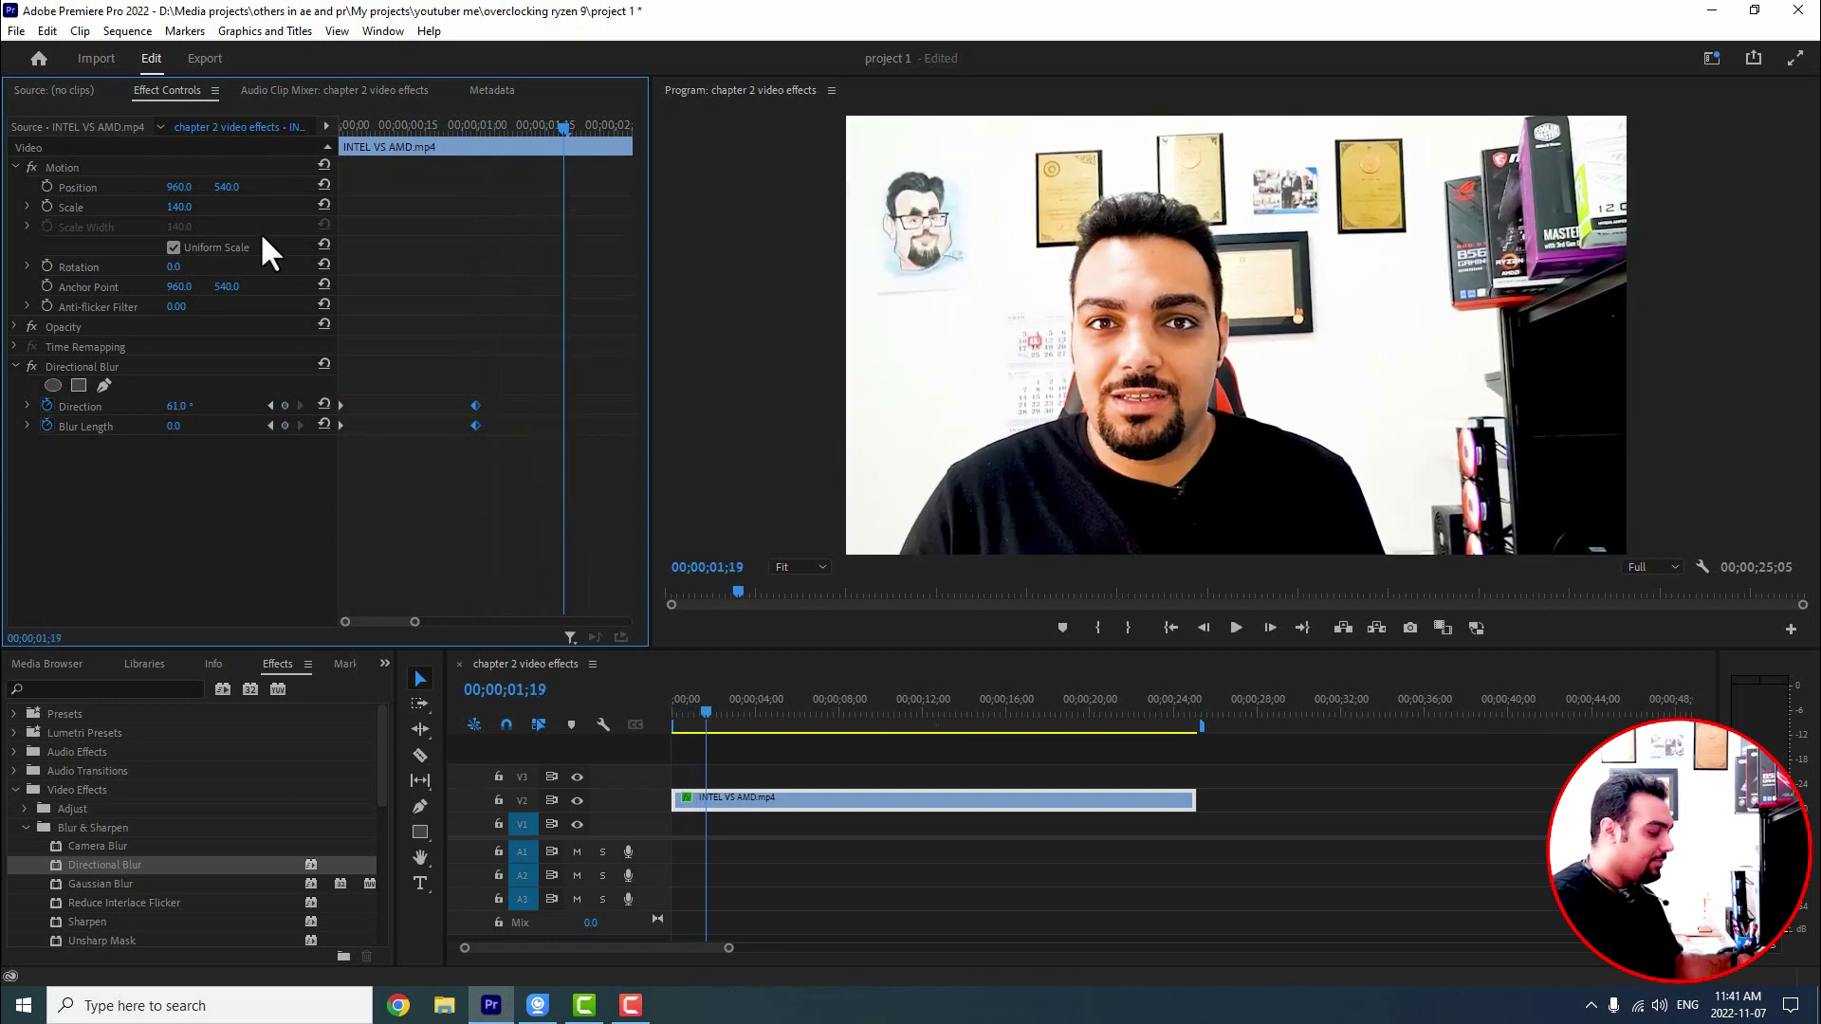
key(Home)
key(space)
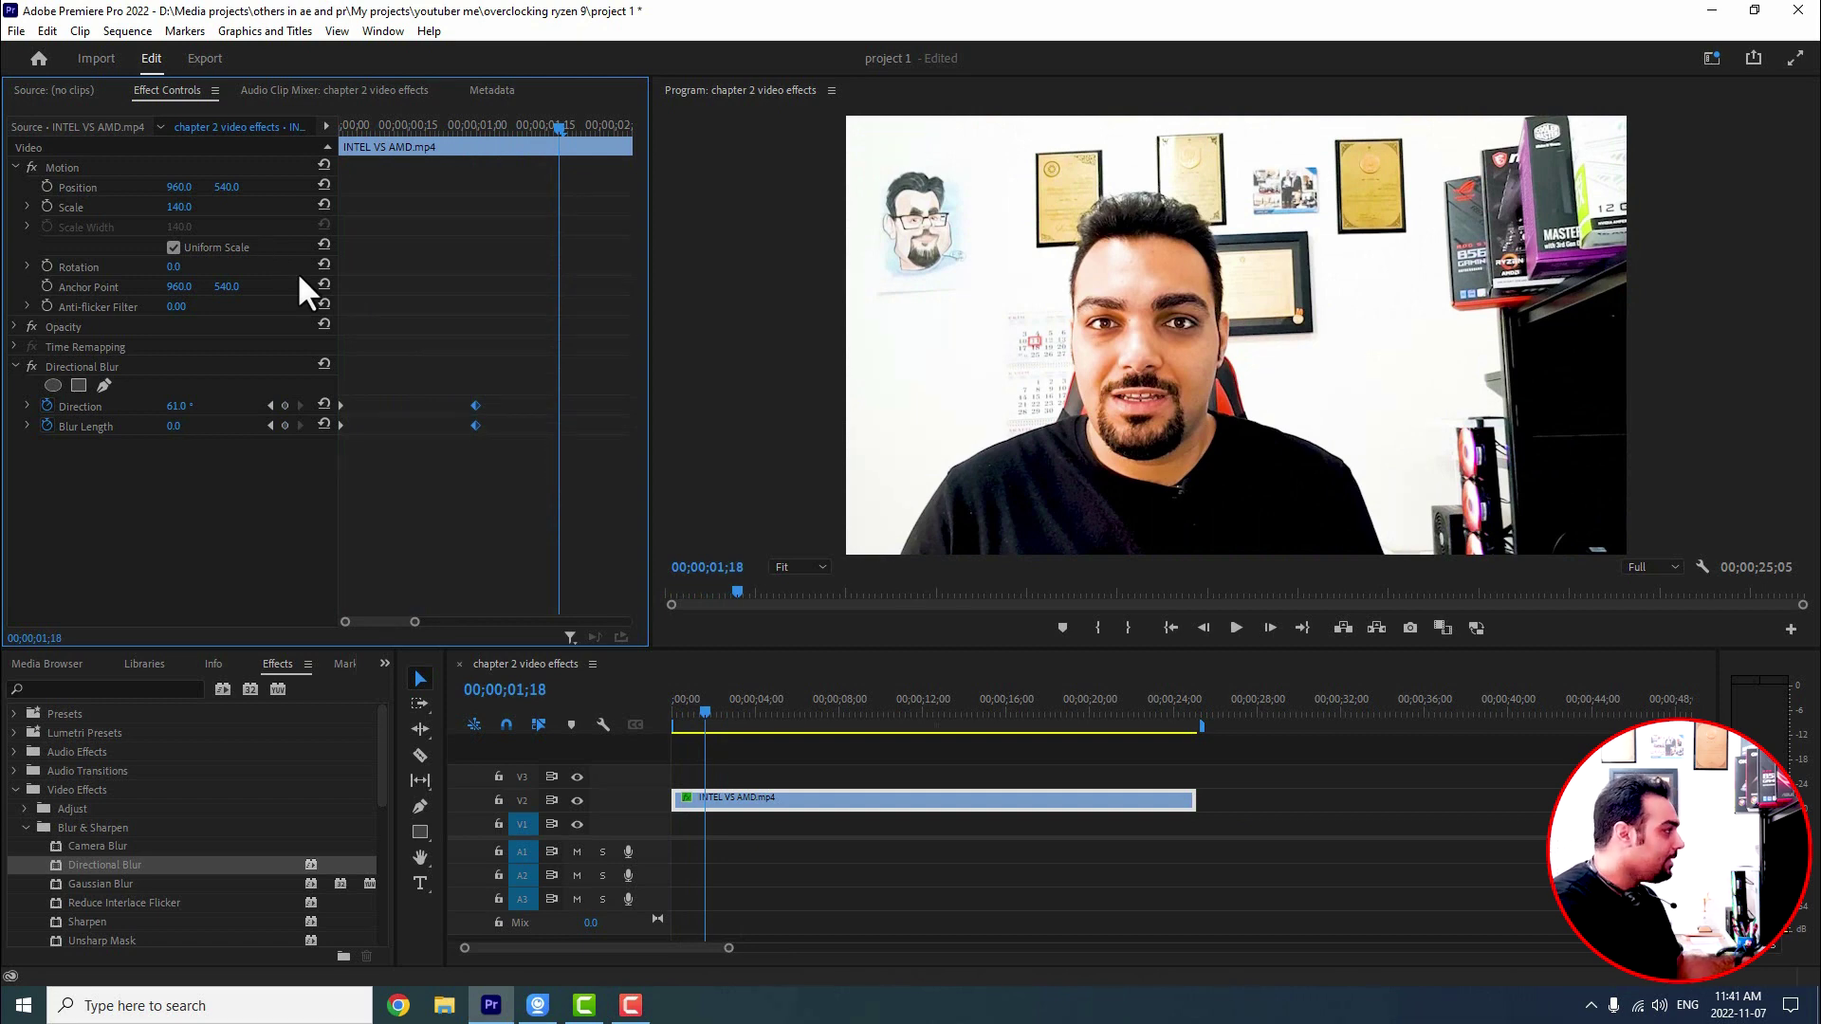